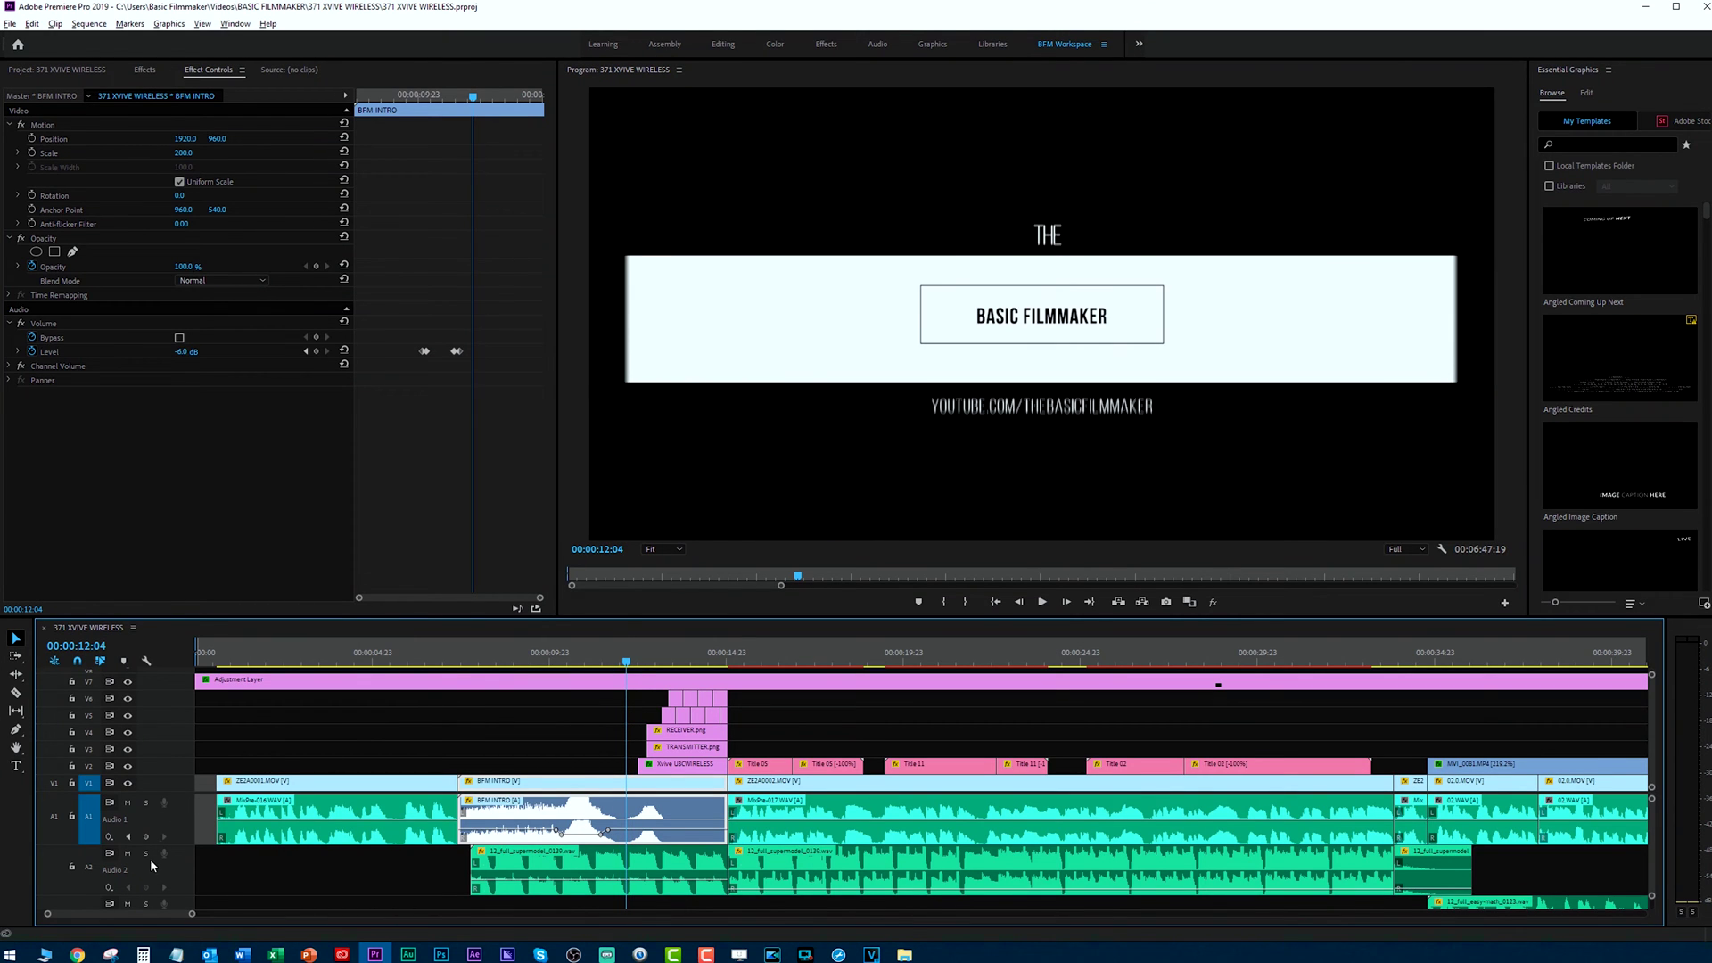
Mute audio tracks A2 and A1 and scrub forward to the Xvive U3C WIRELESS title.
click(128, 854)
click(127, 803)
drag(624, 664, 703, 698)
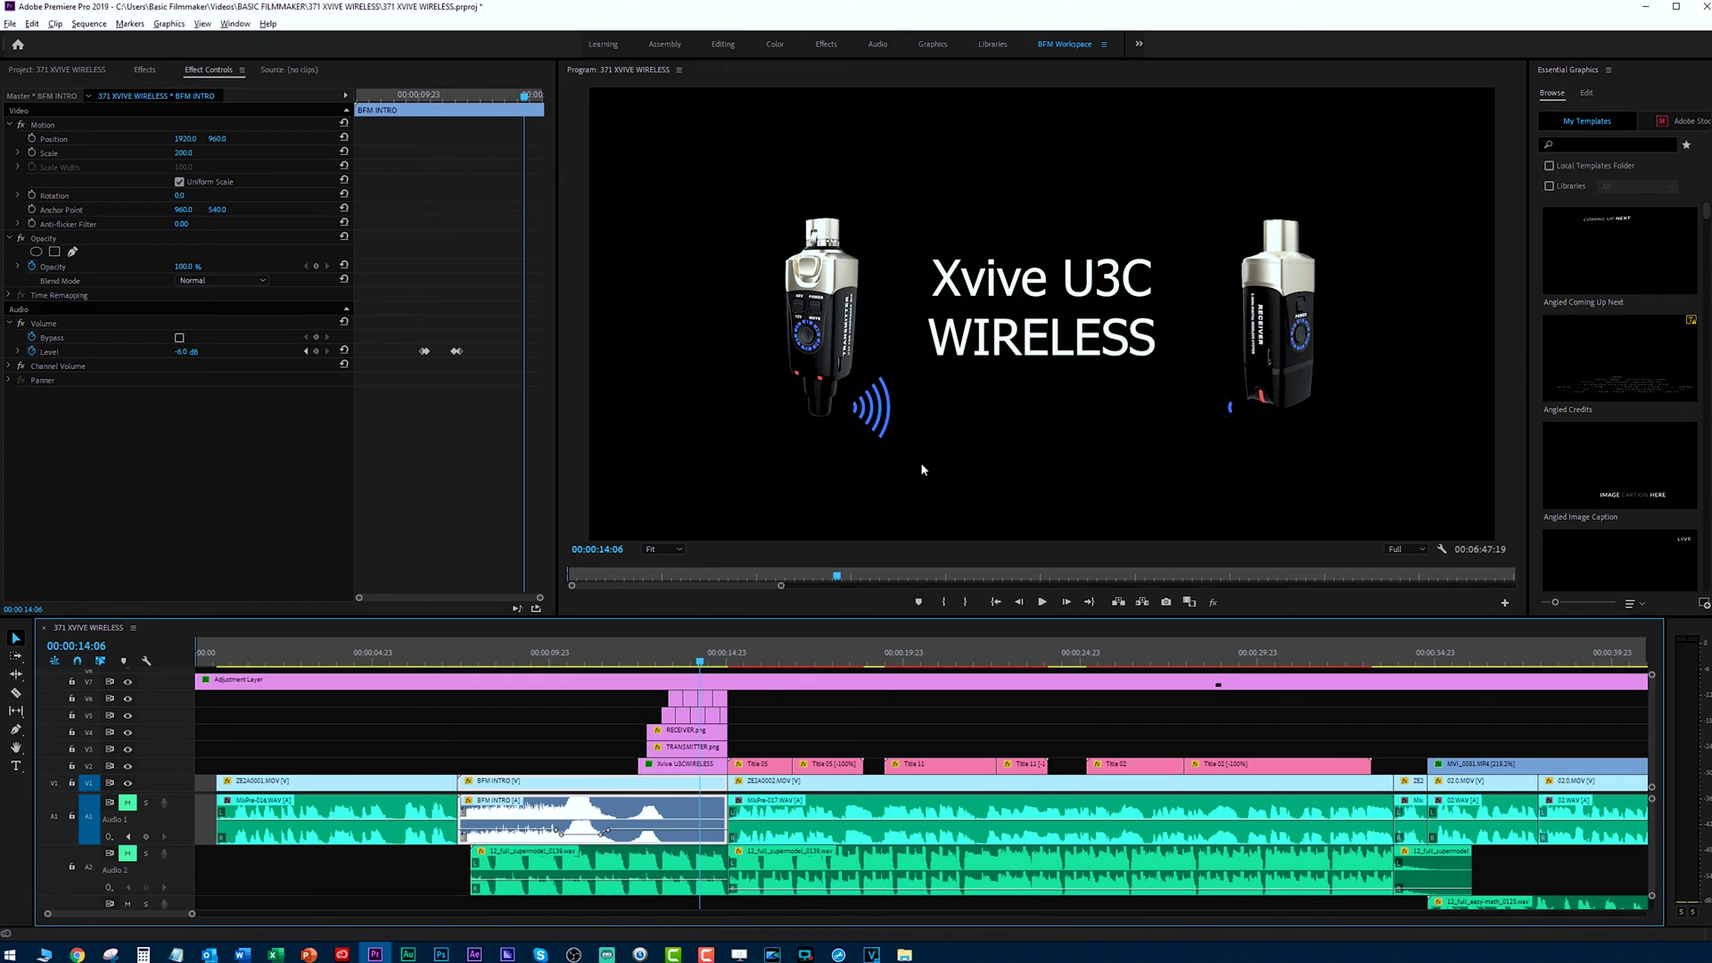
Trim the start of the Xvive U3CWIRELESS title clip slightly later.
drag(677, 661, 656, 664)
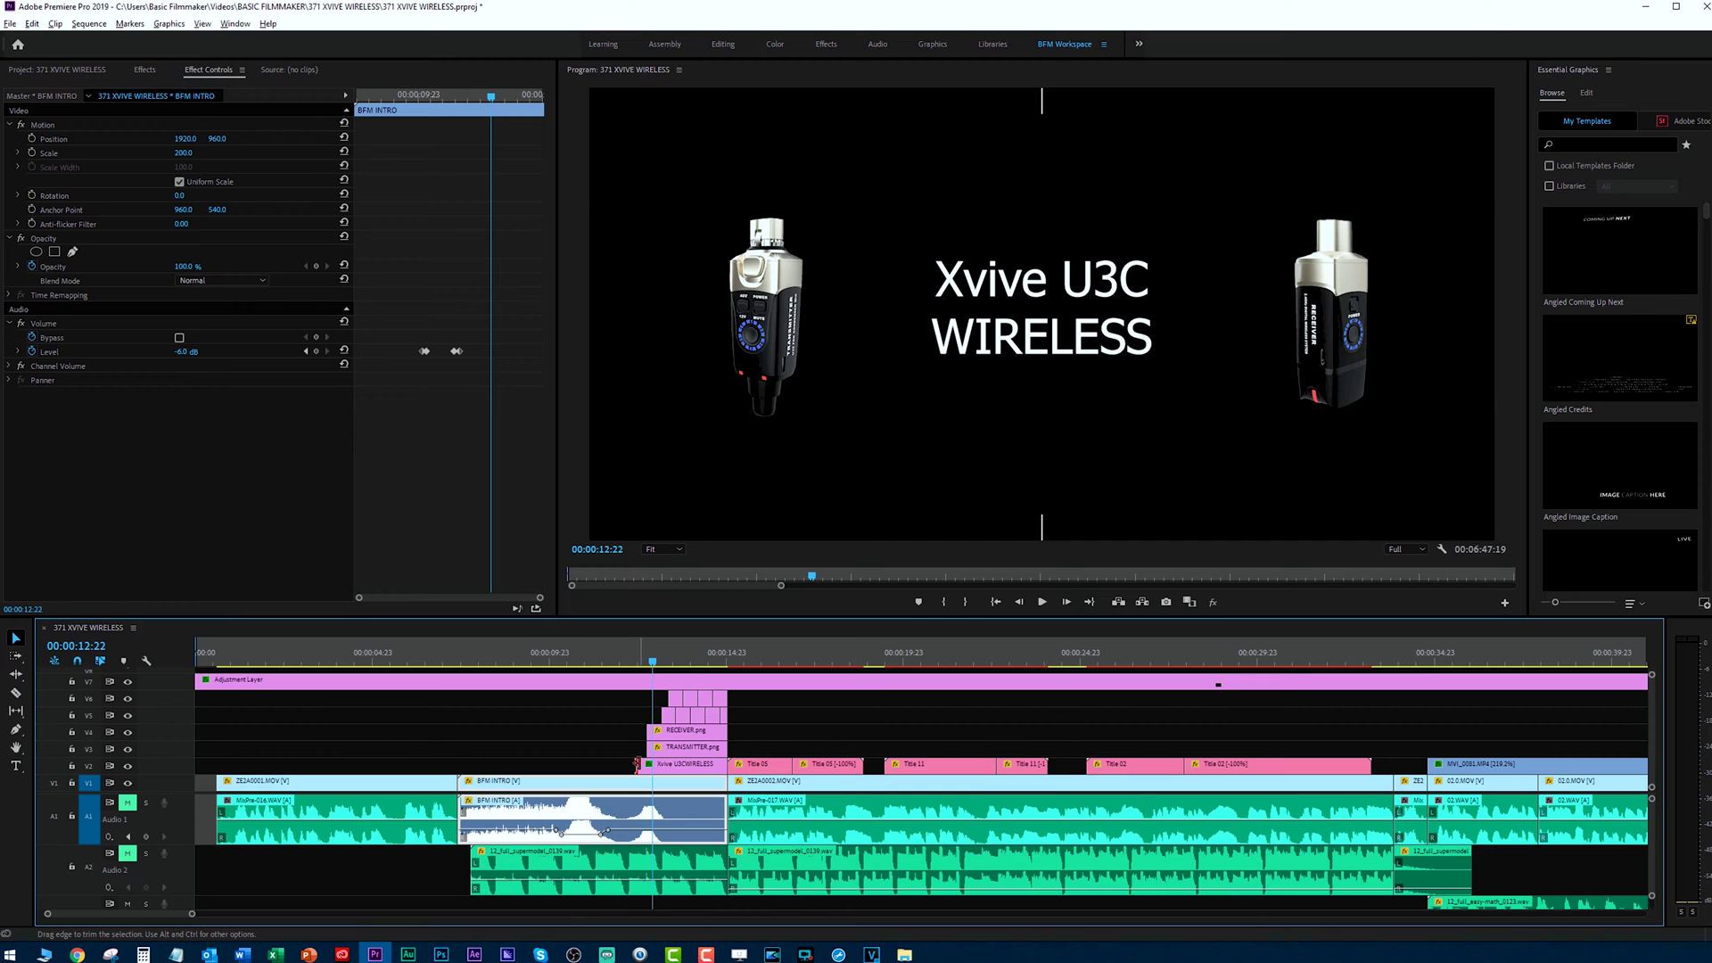
drag(638, 764, 644, 764)
drag(651, 661, 653, 664)
click(680, 768)
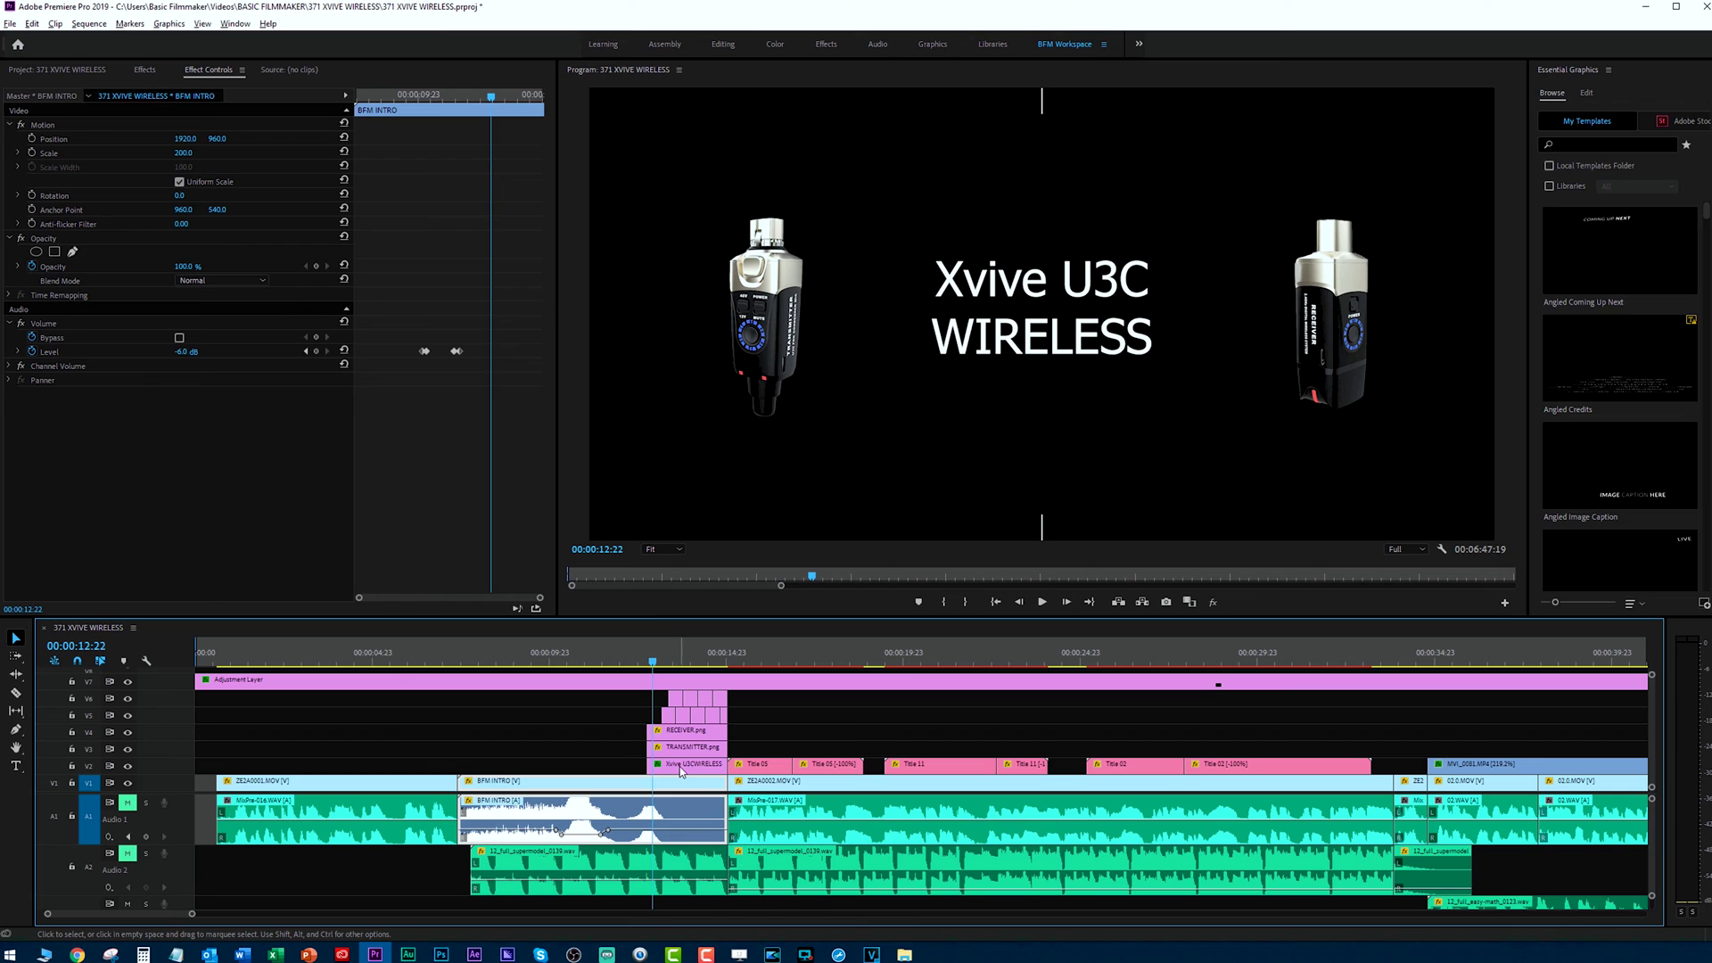
click(127, 767)
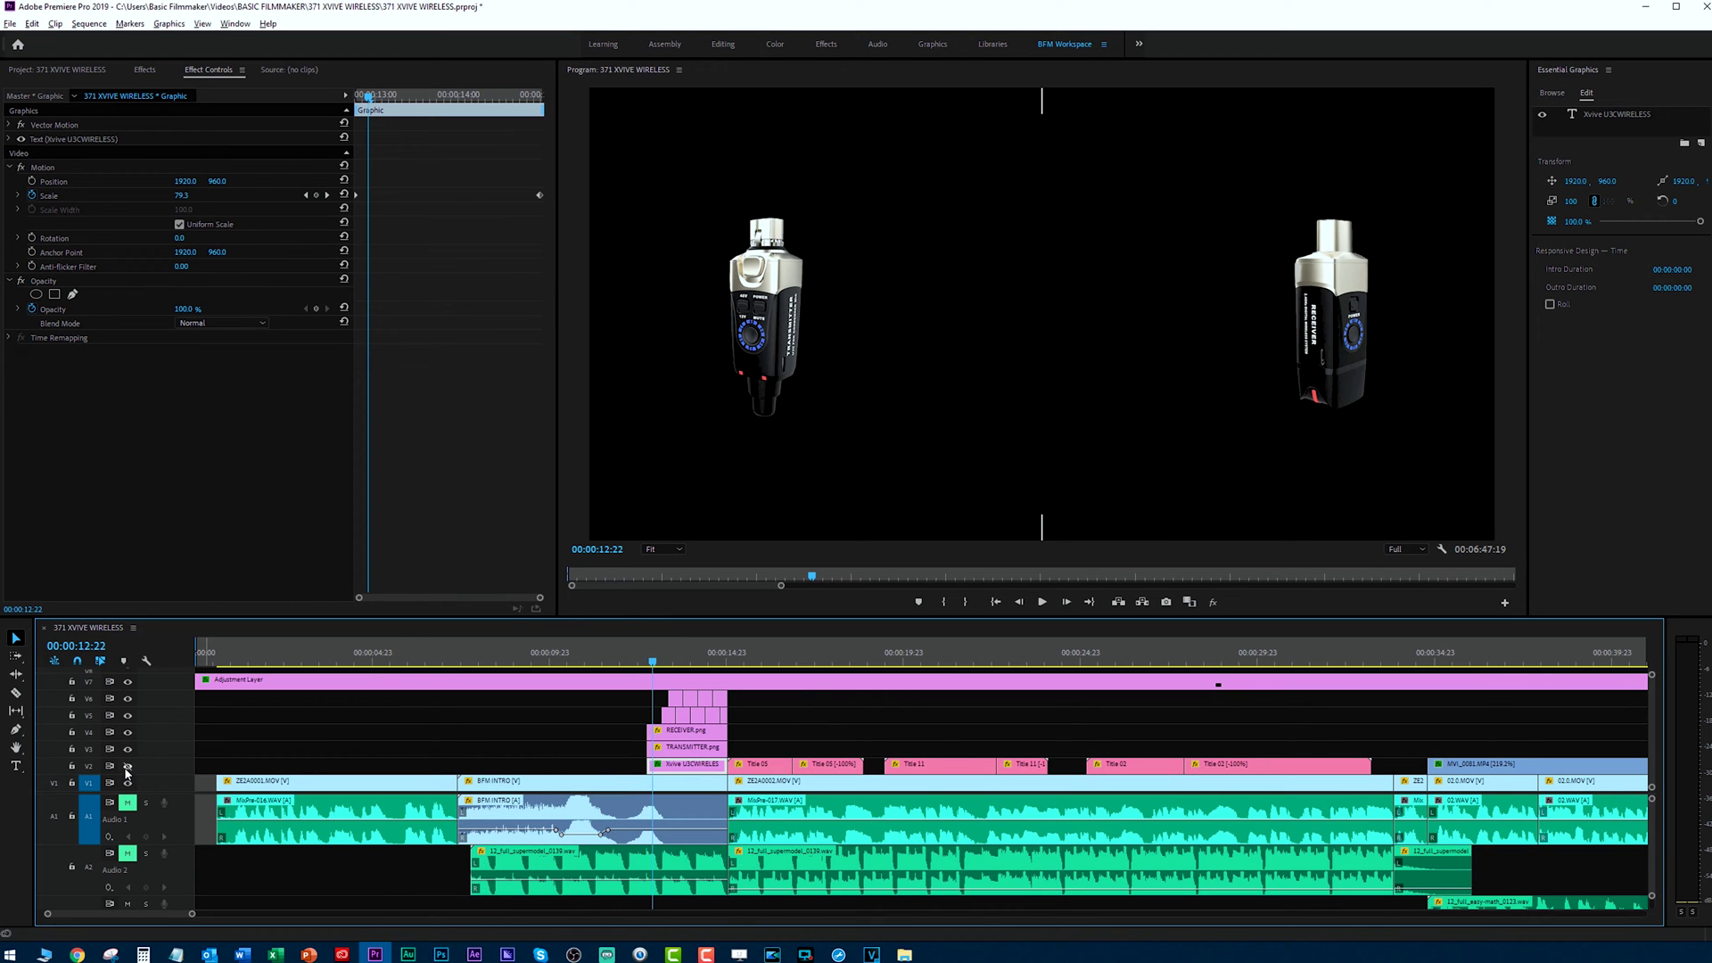
click(126, 767)
click(129, 751)
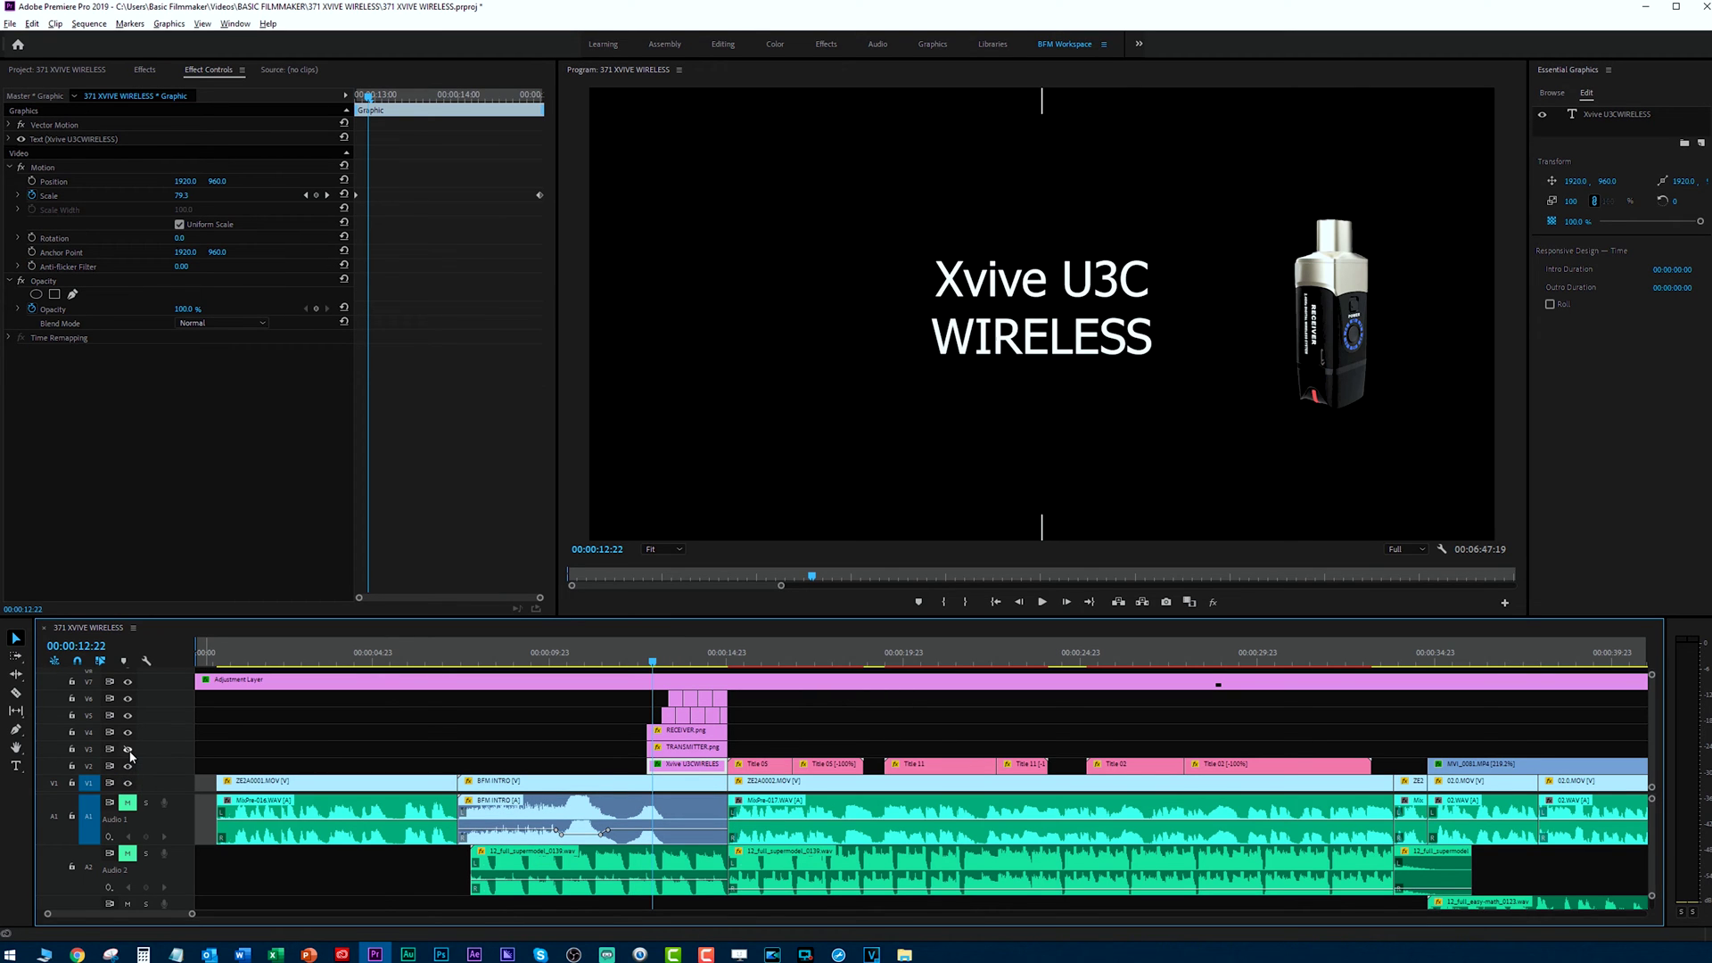
click(128, 750)
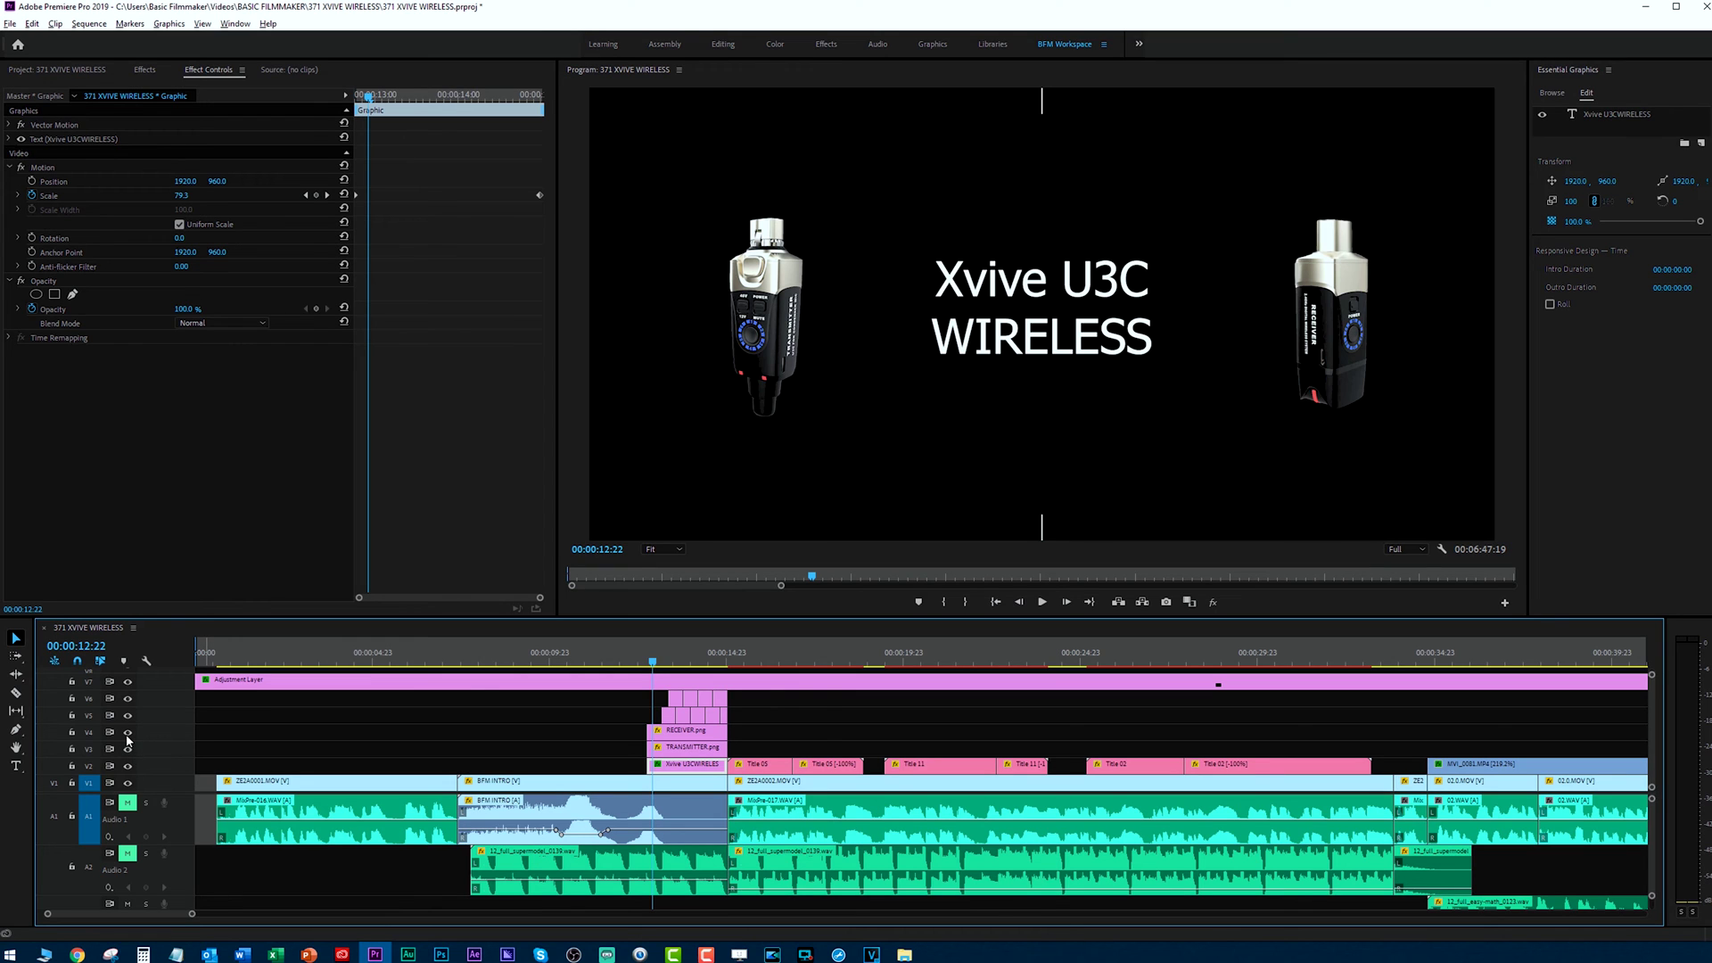
click(128, 734)
click(127, 733)
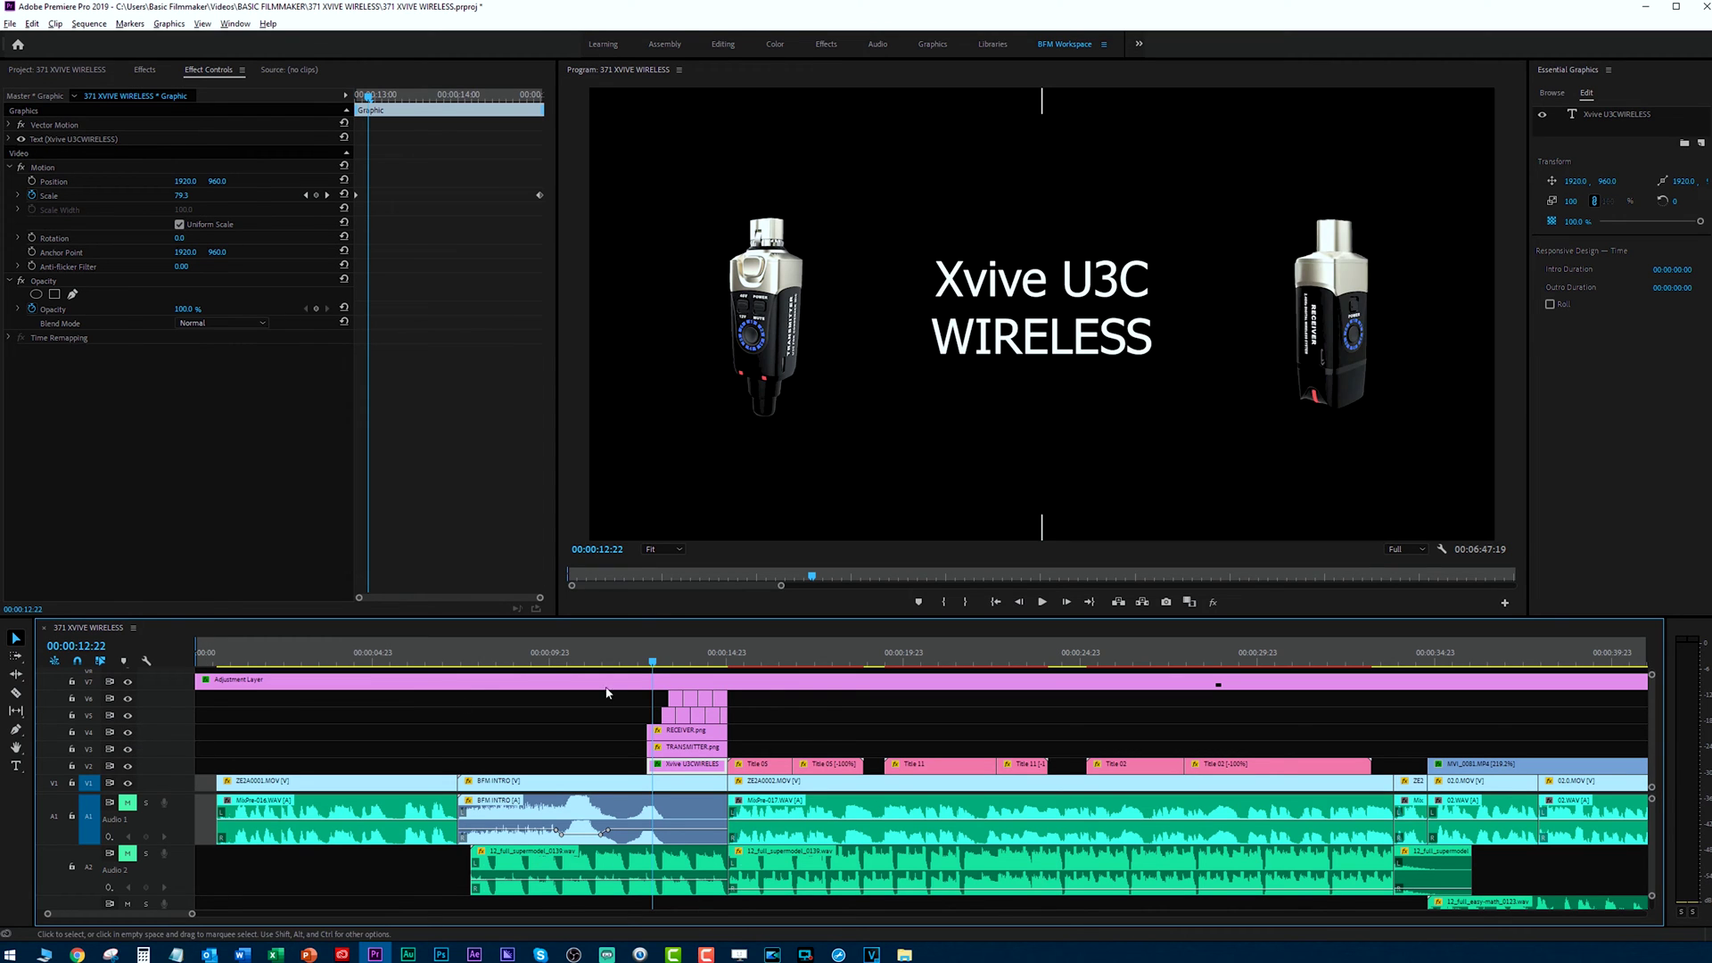
click(656, 661)
drag(667, 665, 683, 669)
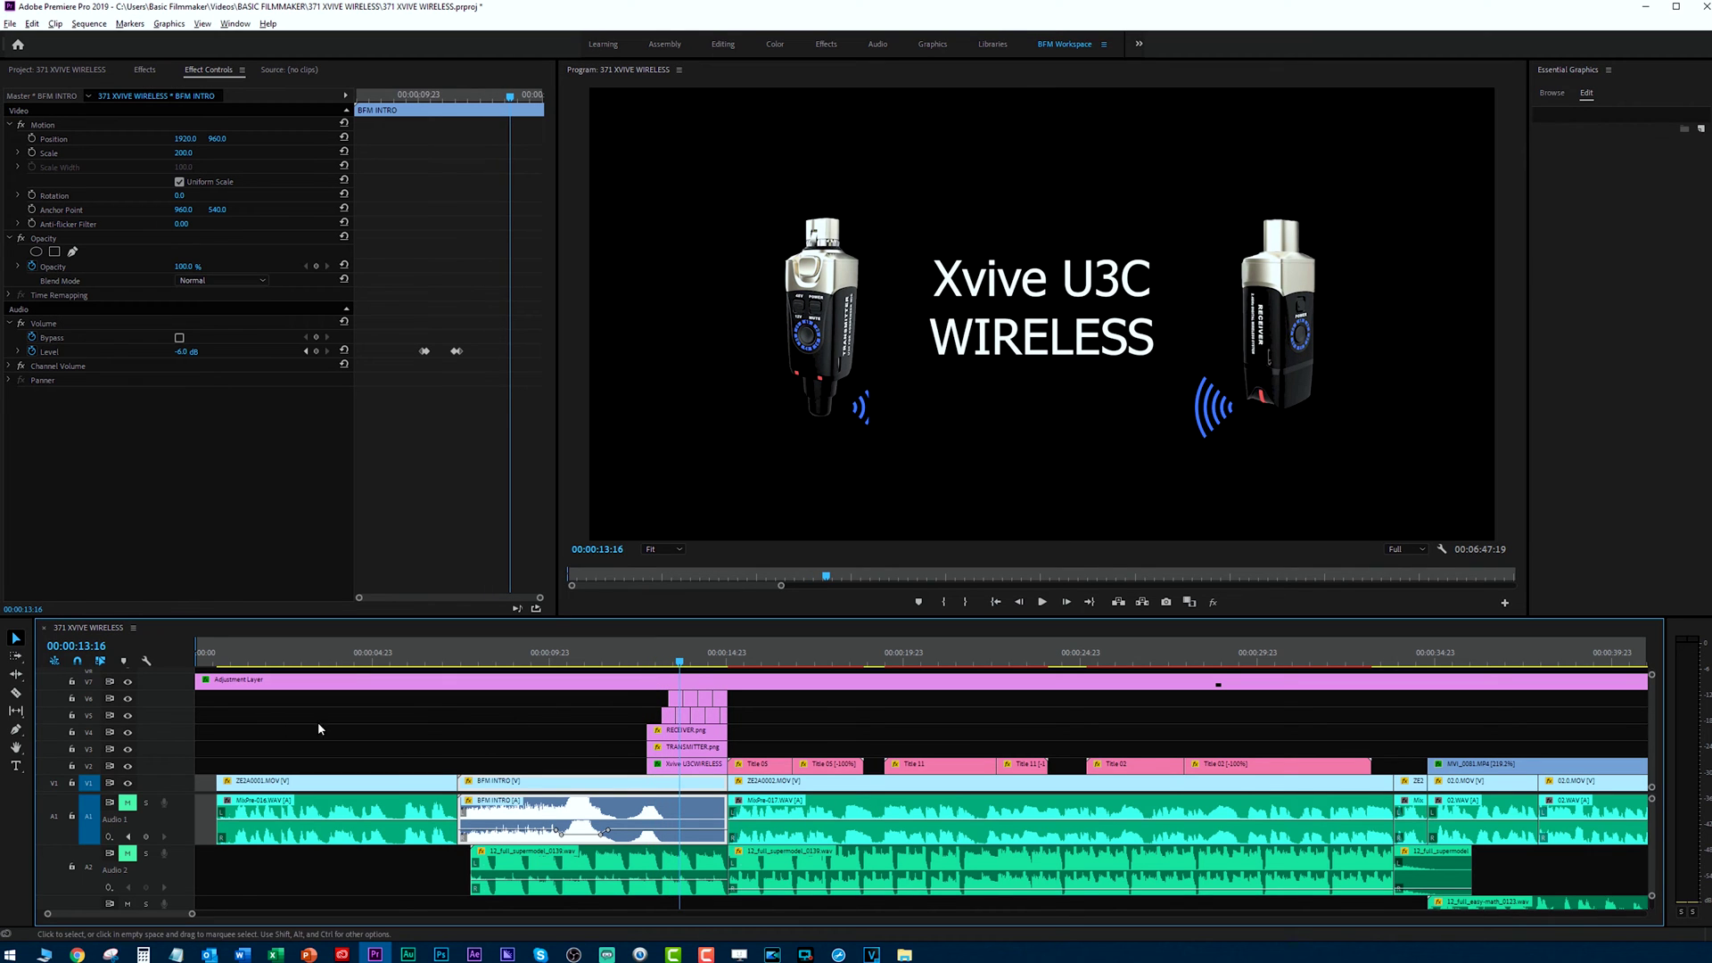
click(128, 700)
click(128, 701)
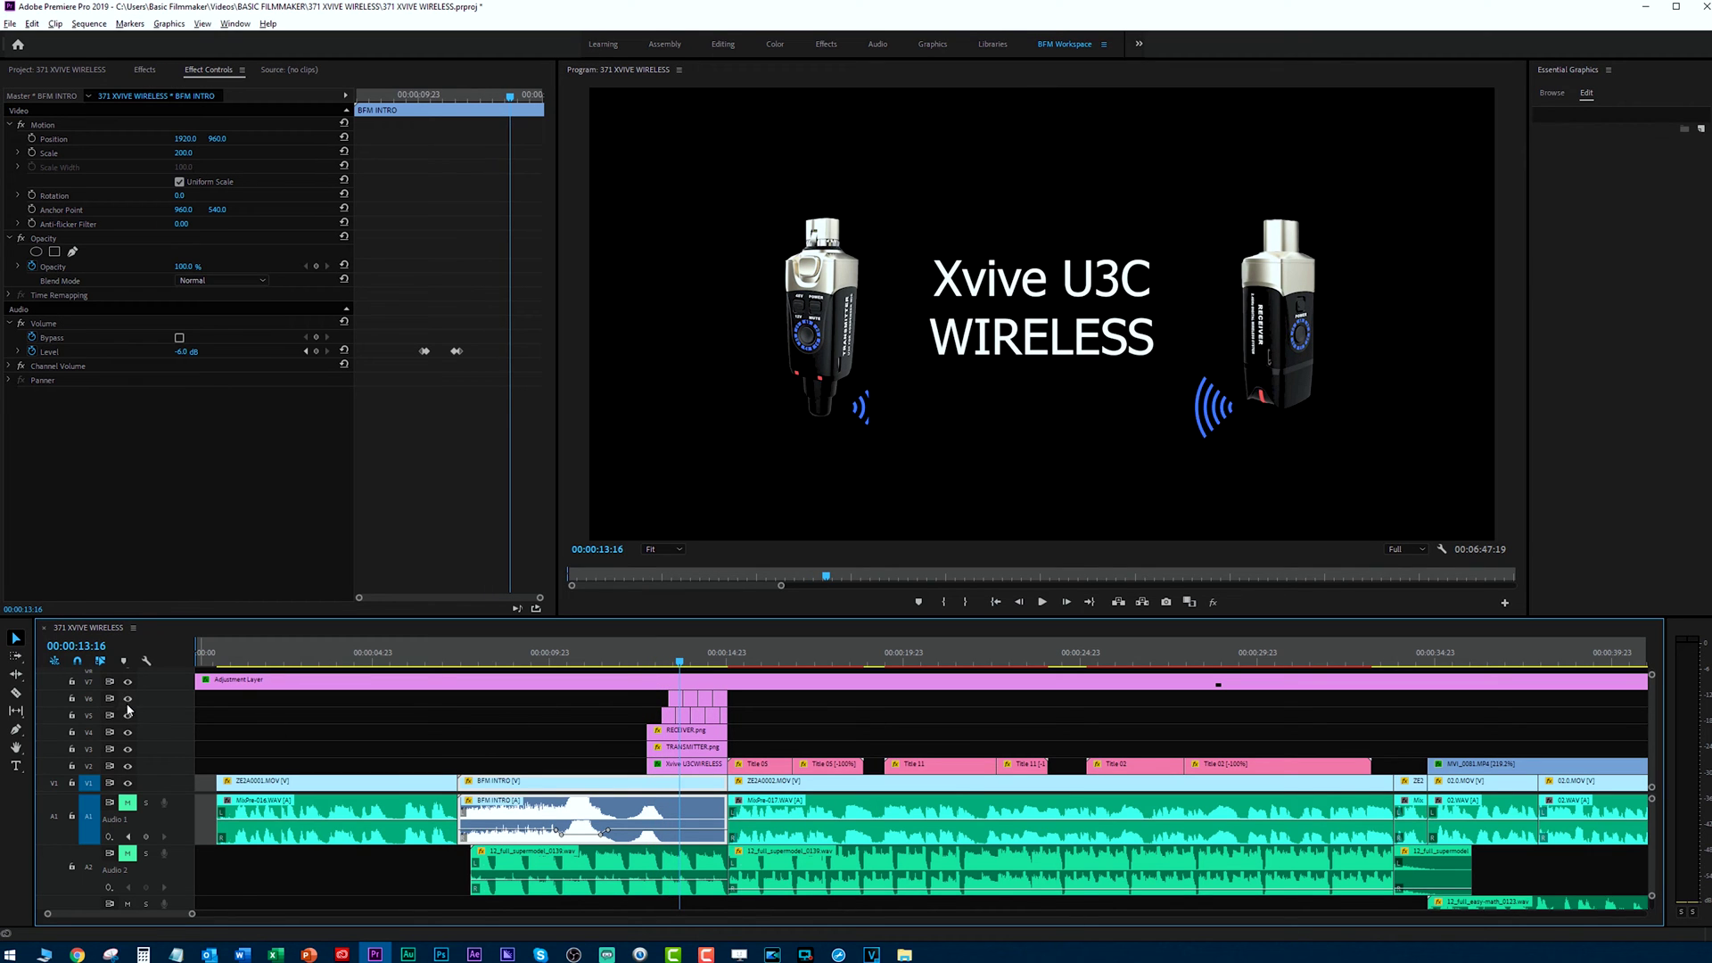
click(127, 717)
click(127, 717)
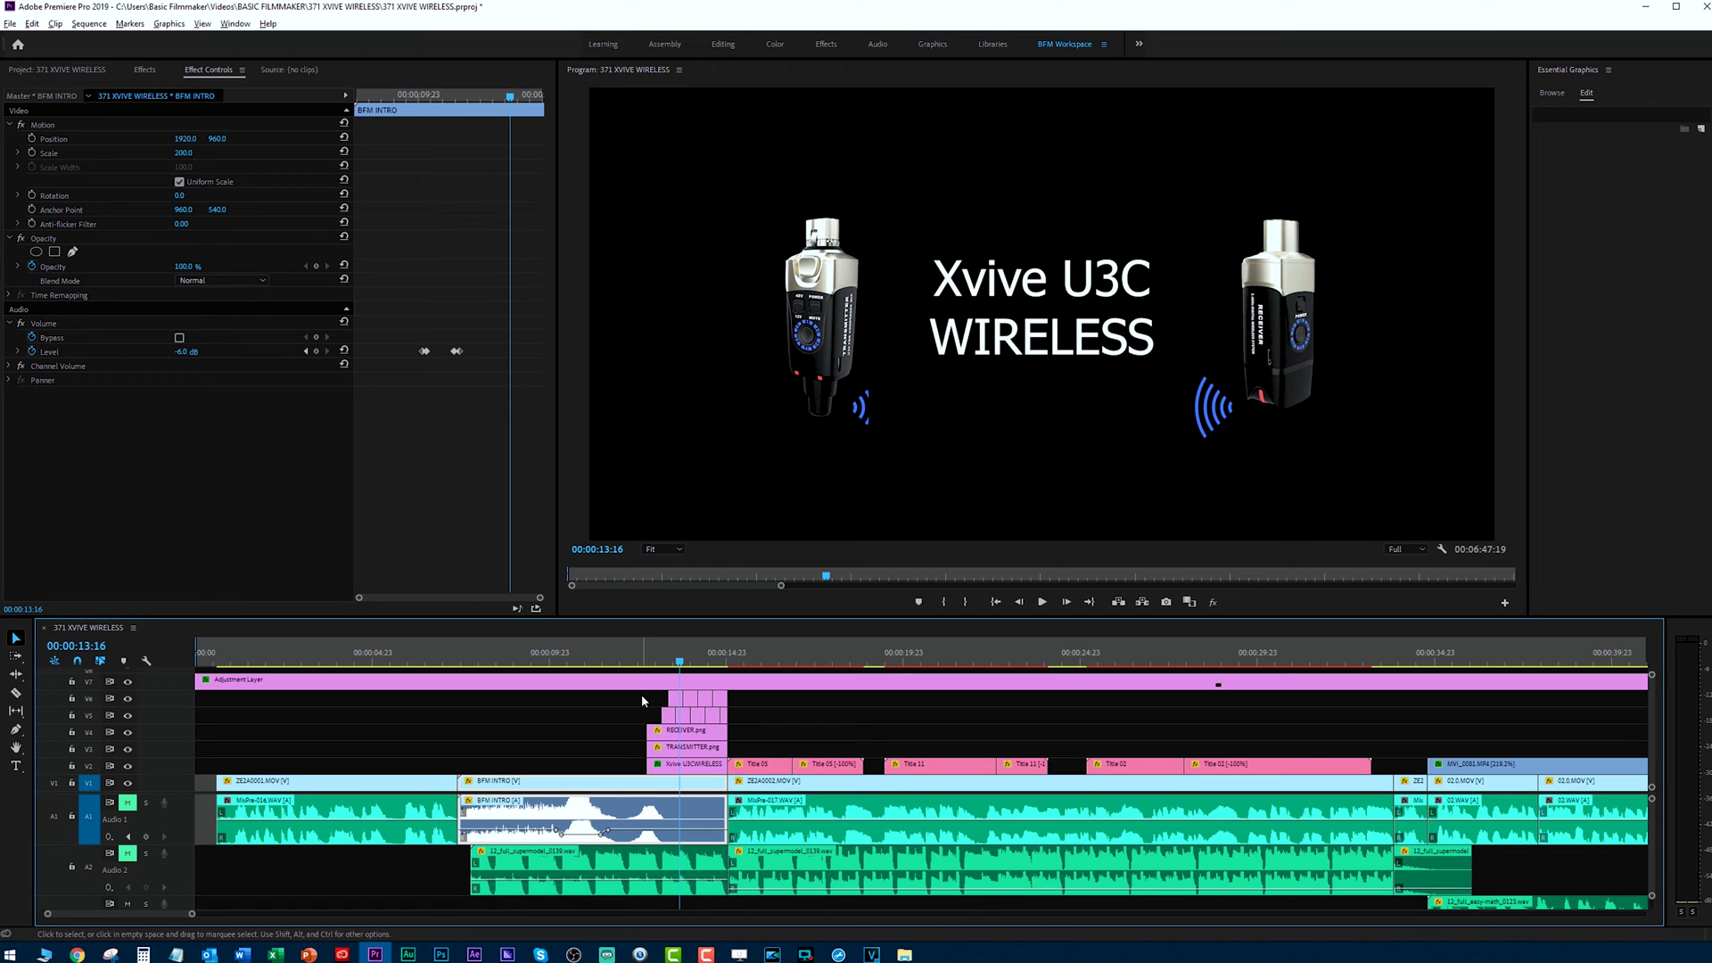
Marquee-select the stacked PNG clips and the Xvive U3CWIRELESS clip across tracks V2–V6.
drag(645, 693, 720, 769)
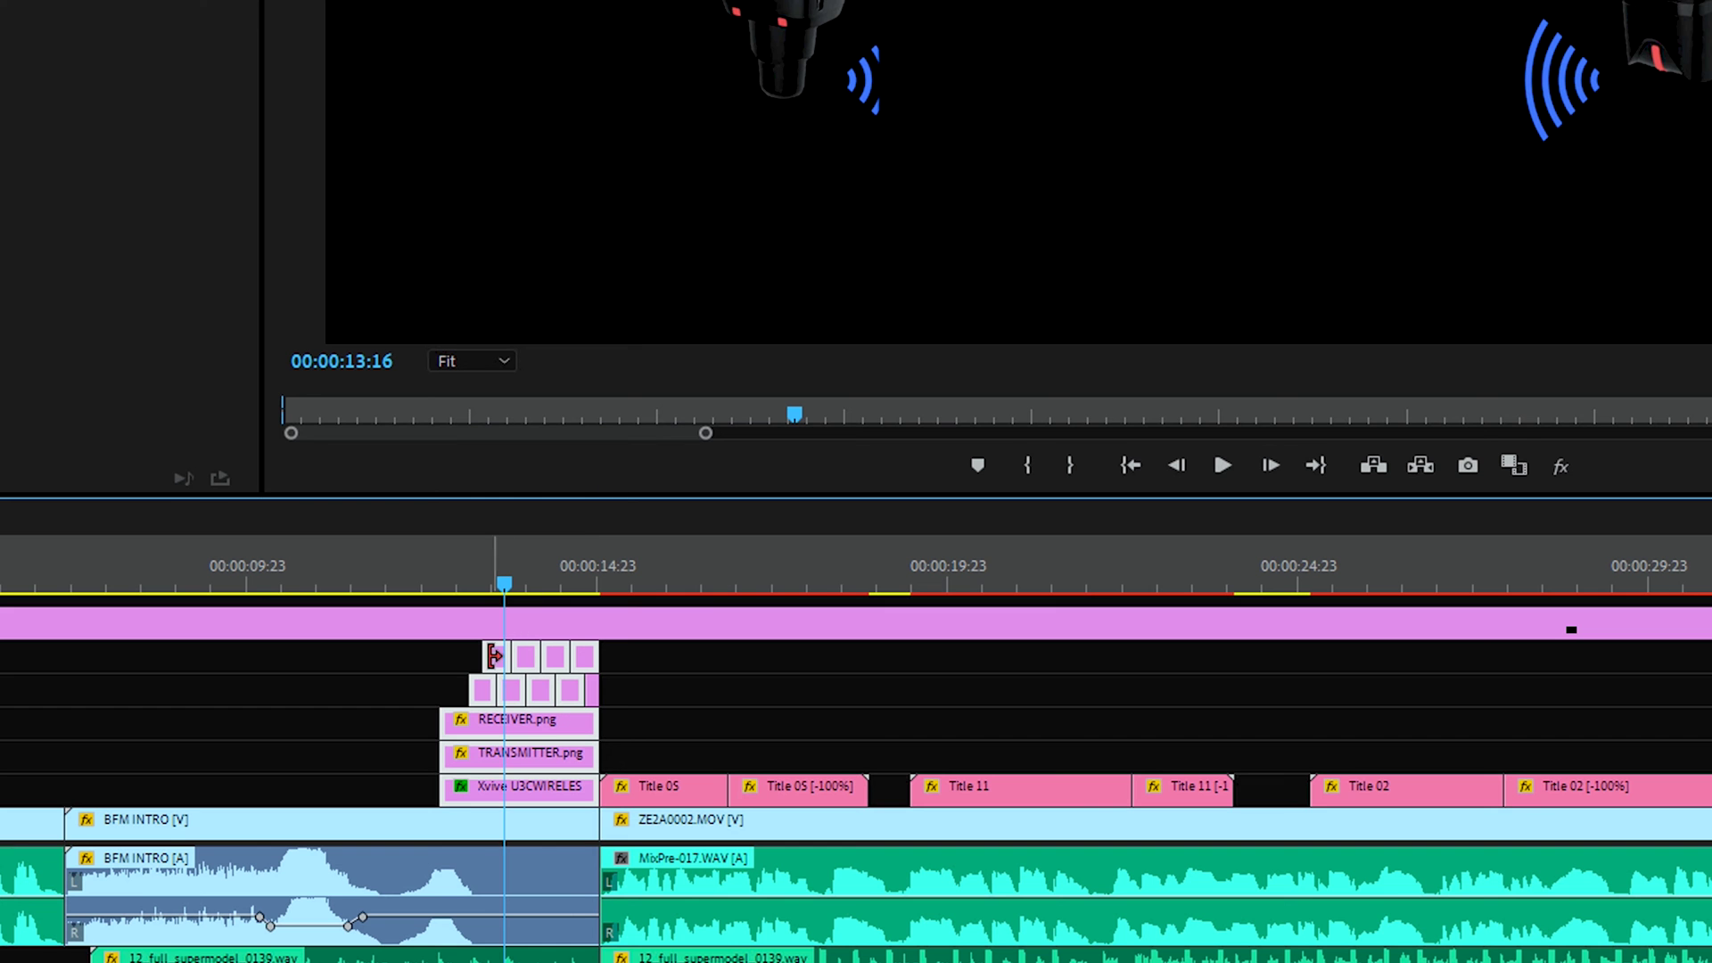
click(666, 698)
click(495, 656)
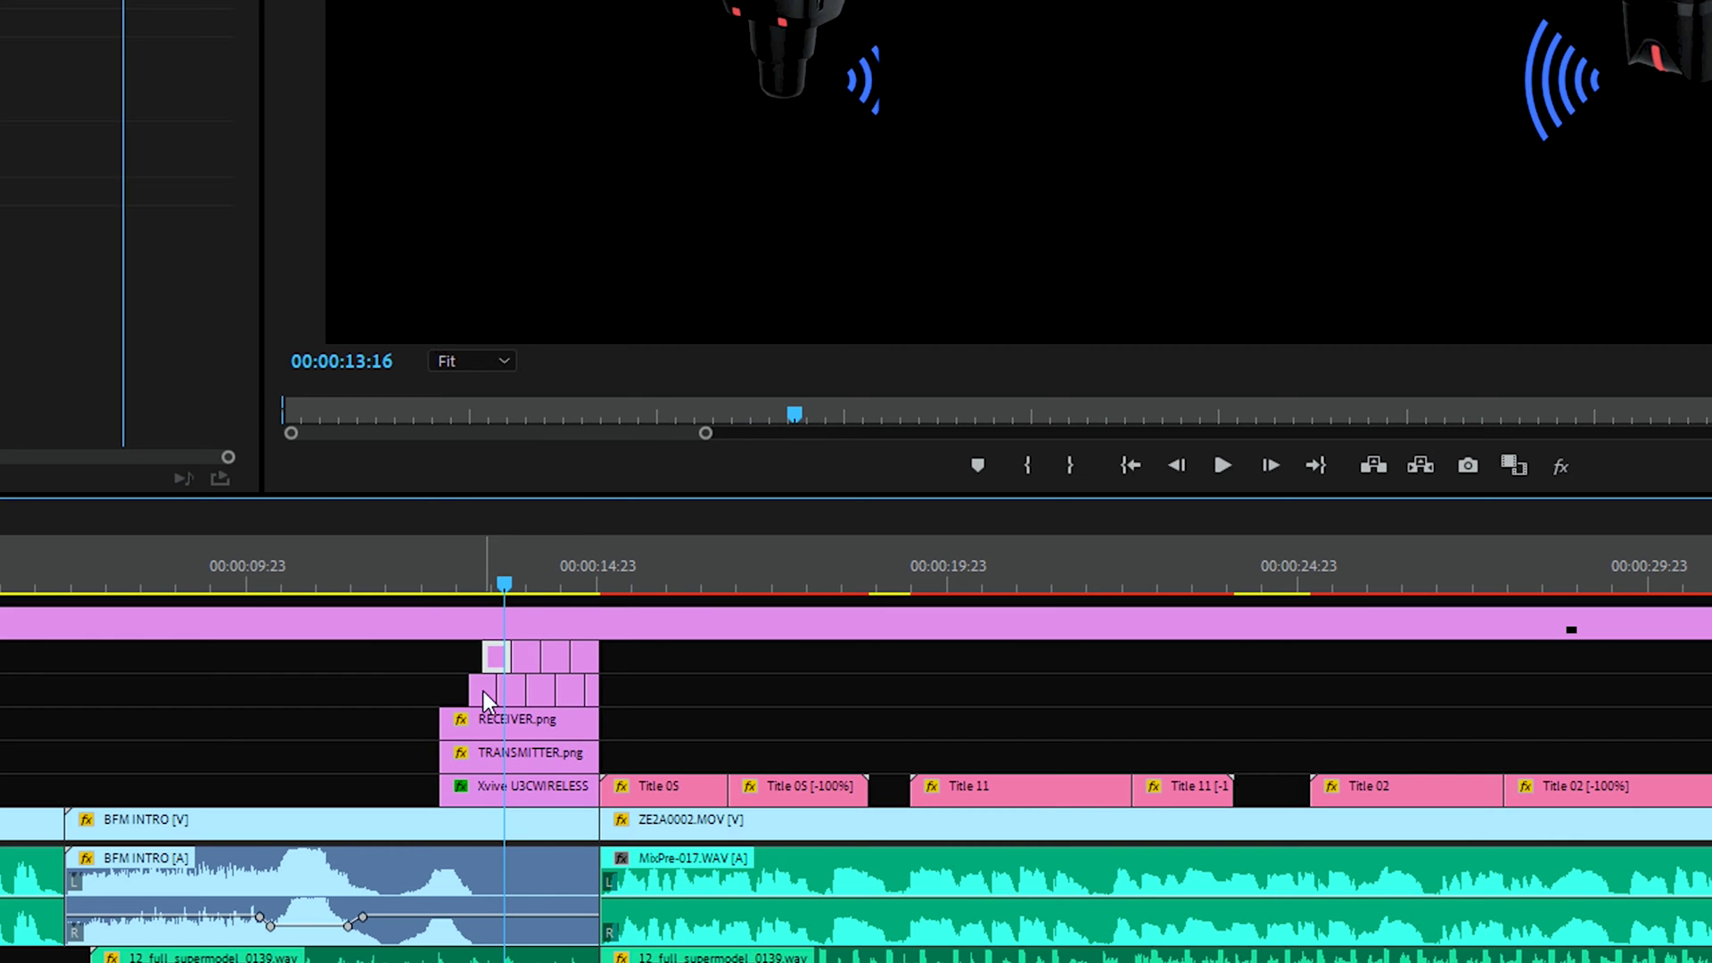
click(471, 757)
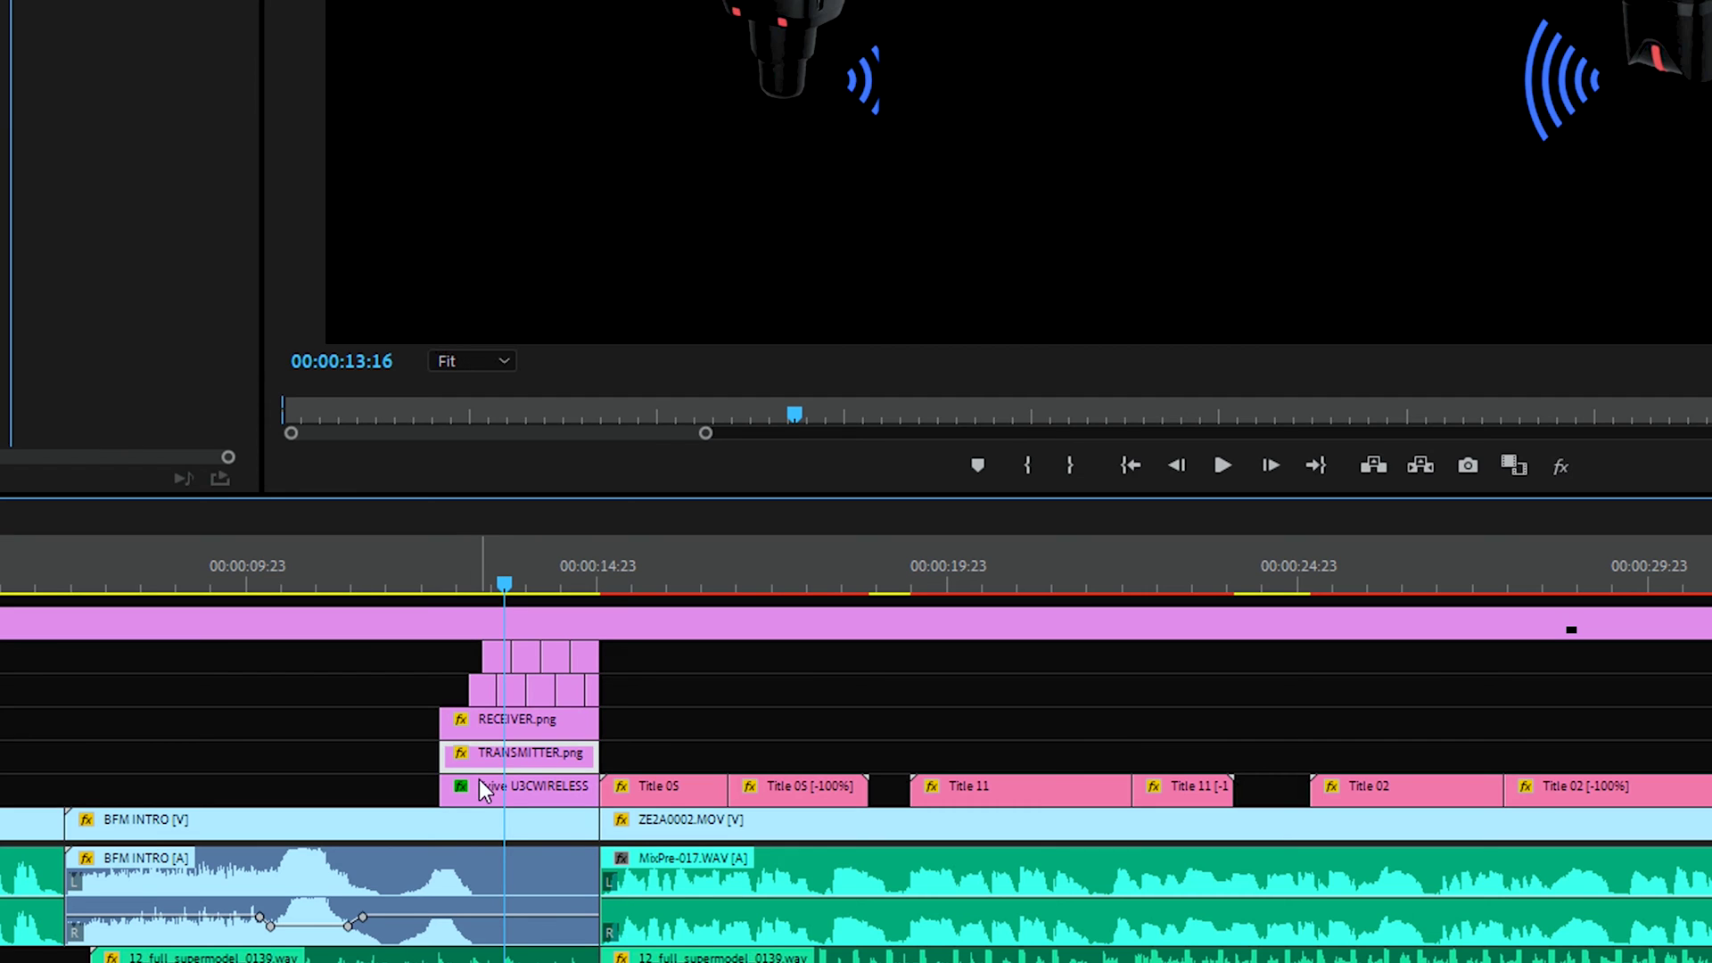
click(479, 779)
click(592, 662)
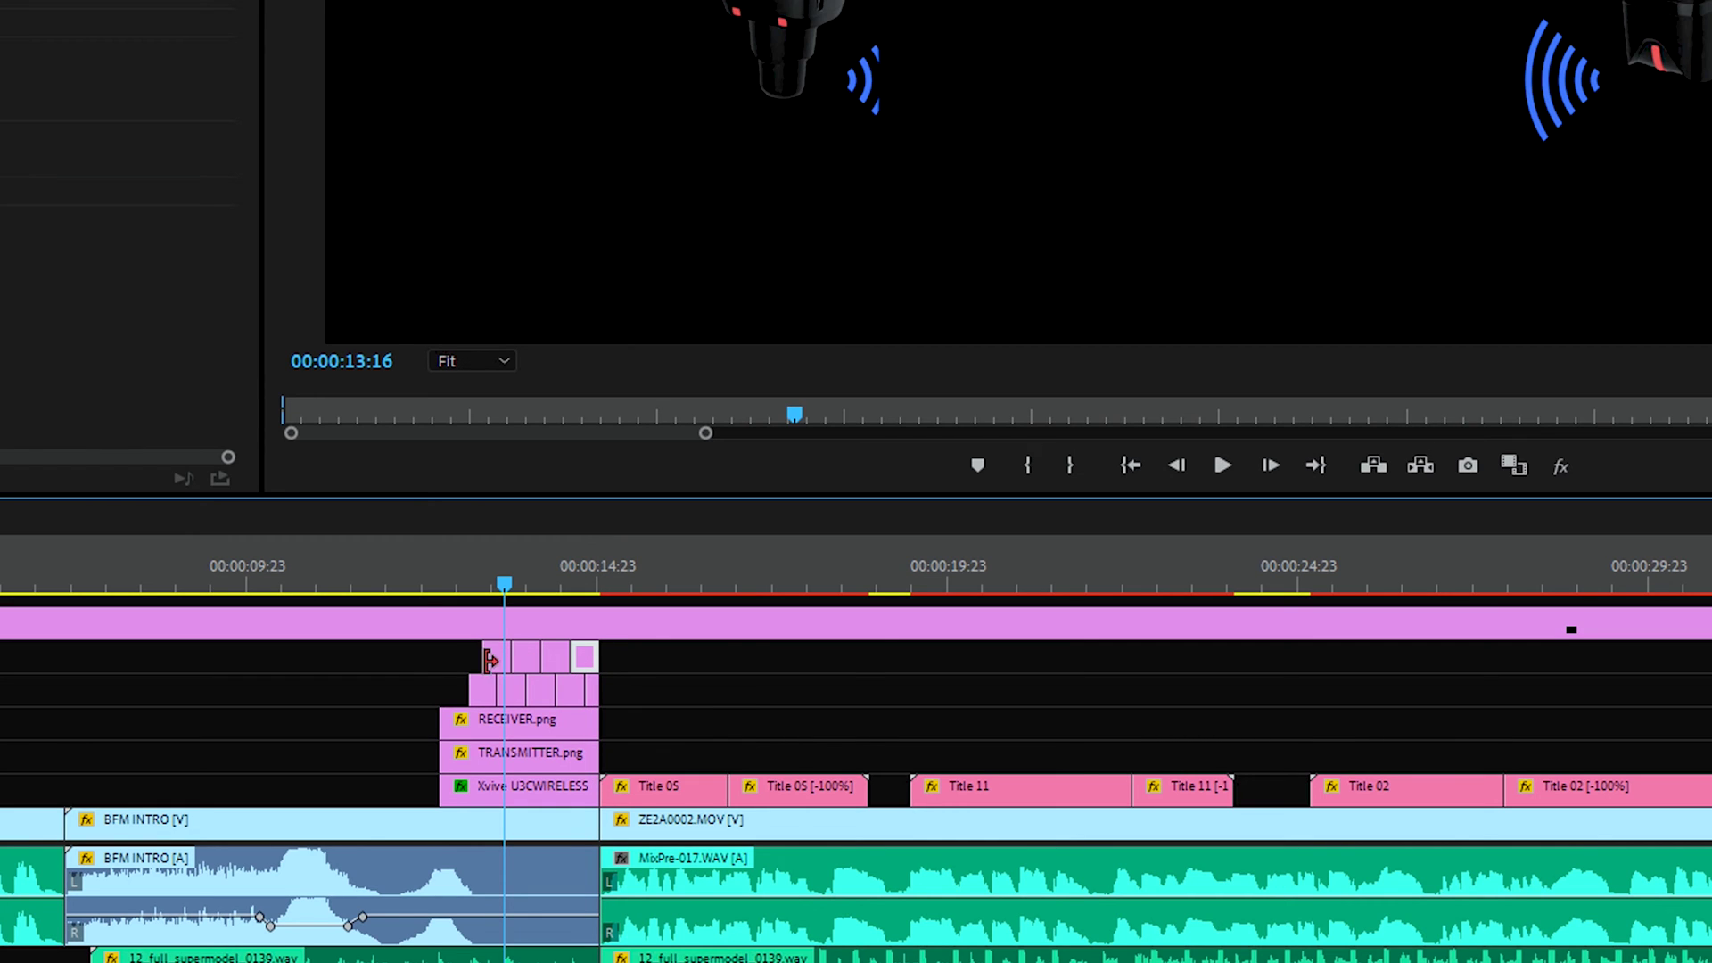
drag(403, 660, 565, 794)
Nest the selected title clips into a sequence named 'NEST EXAMPLE'.
right_click(563, 791)
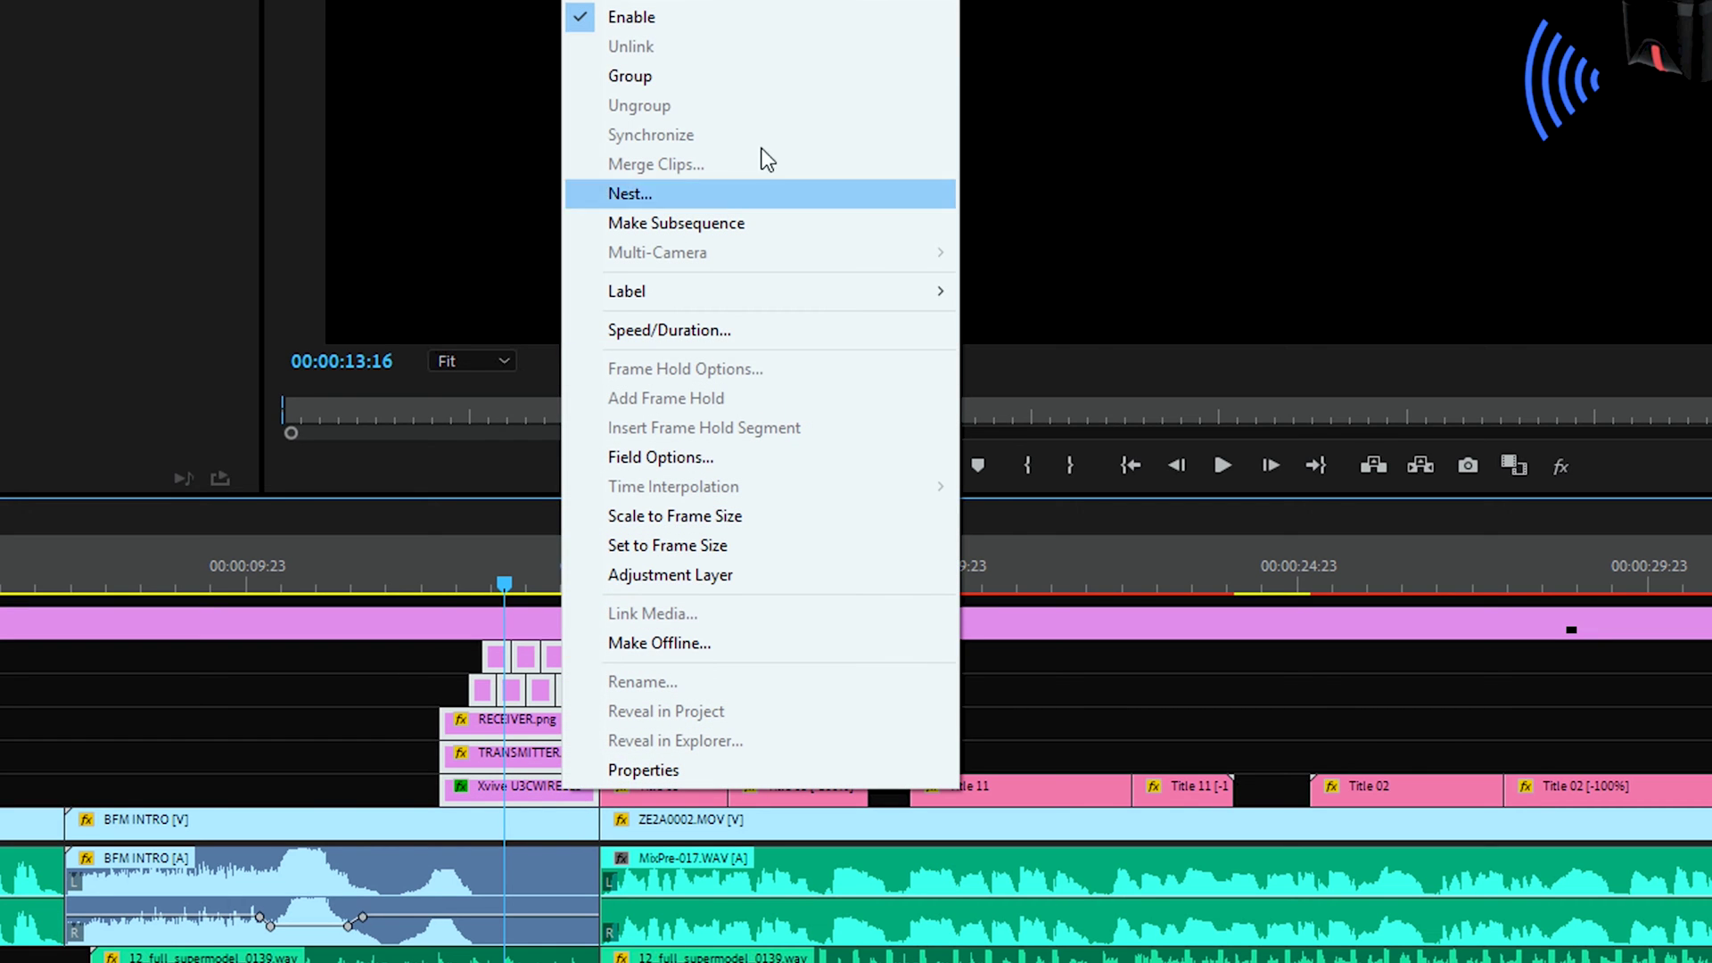
click(629, 195)
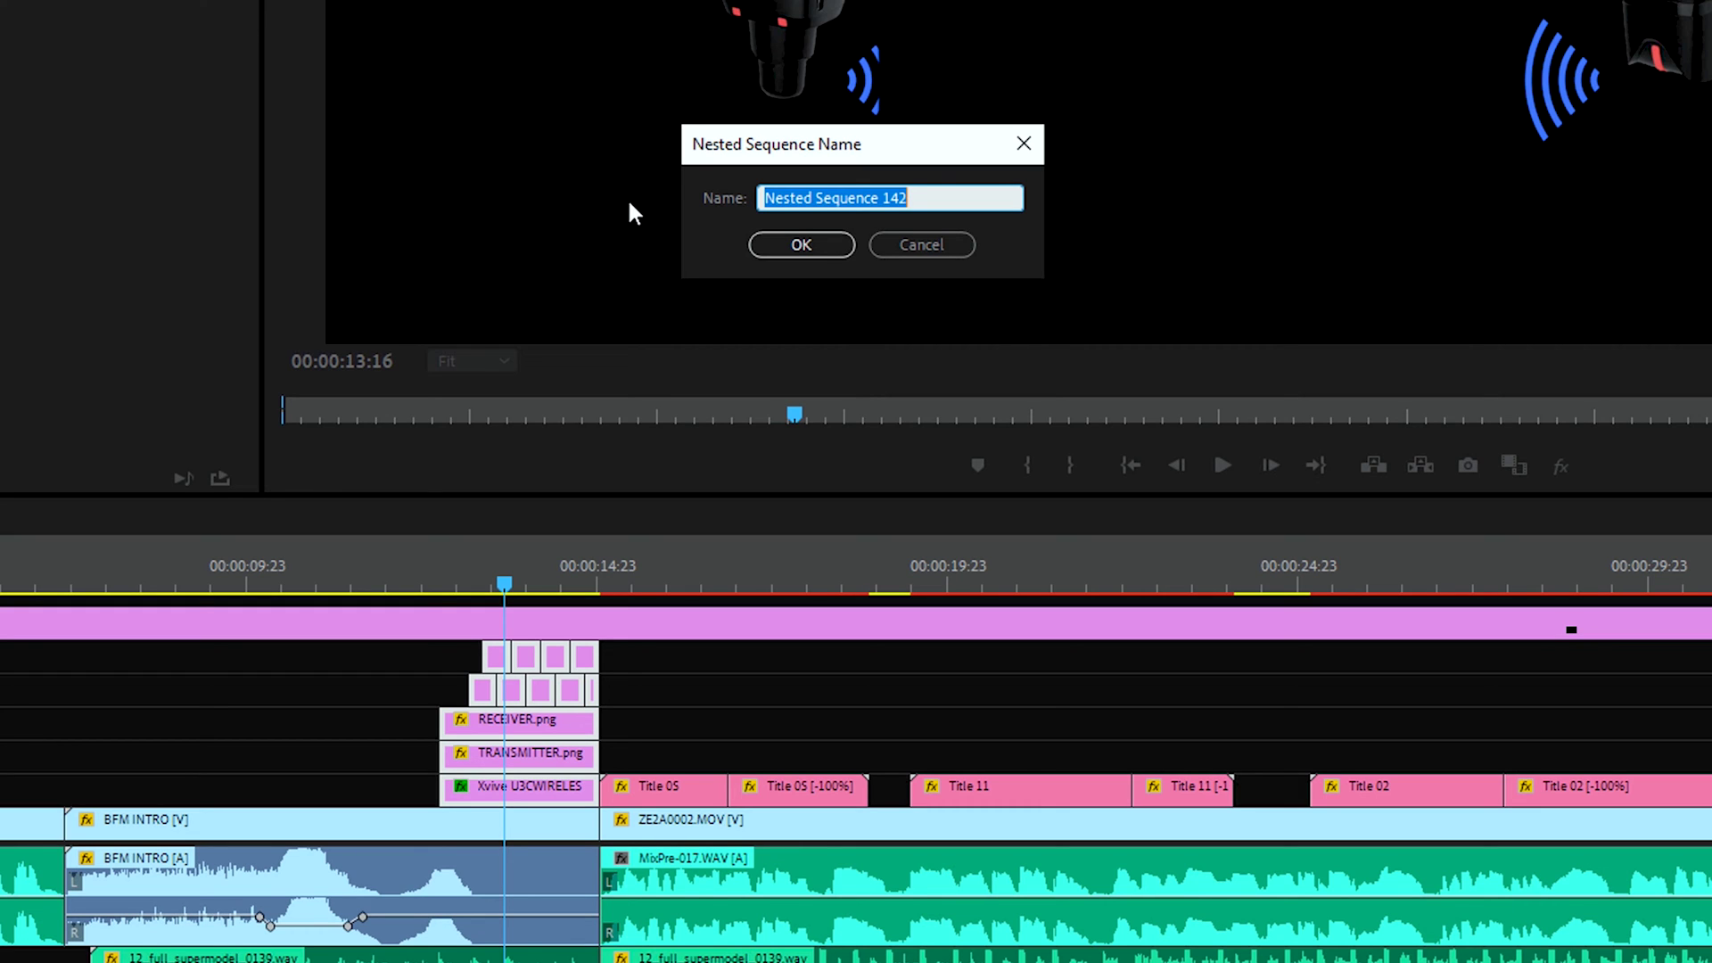
text(NEST EXAMPLE)
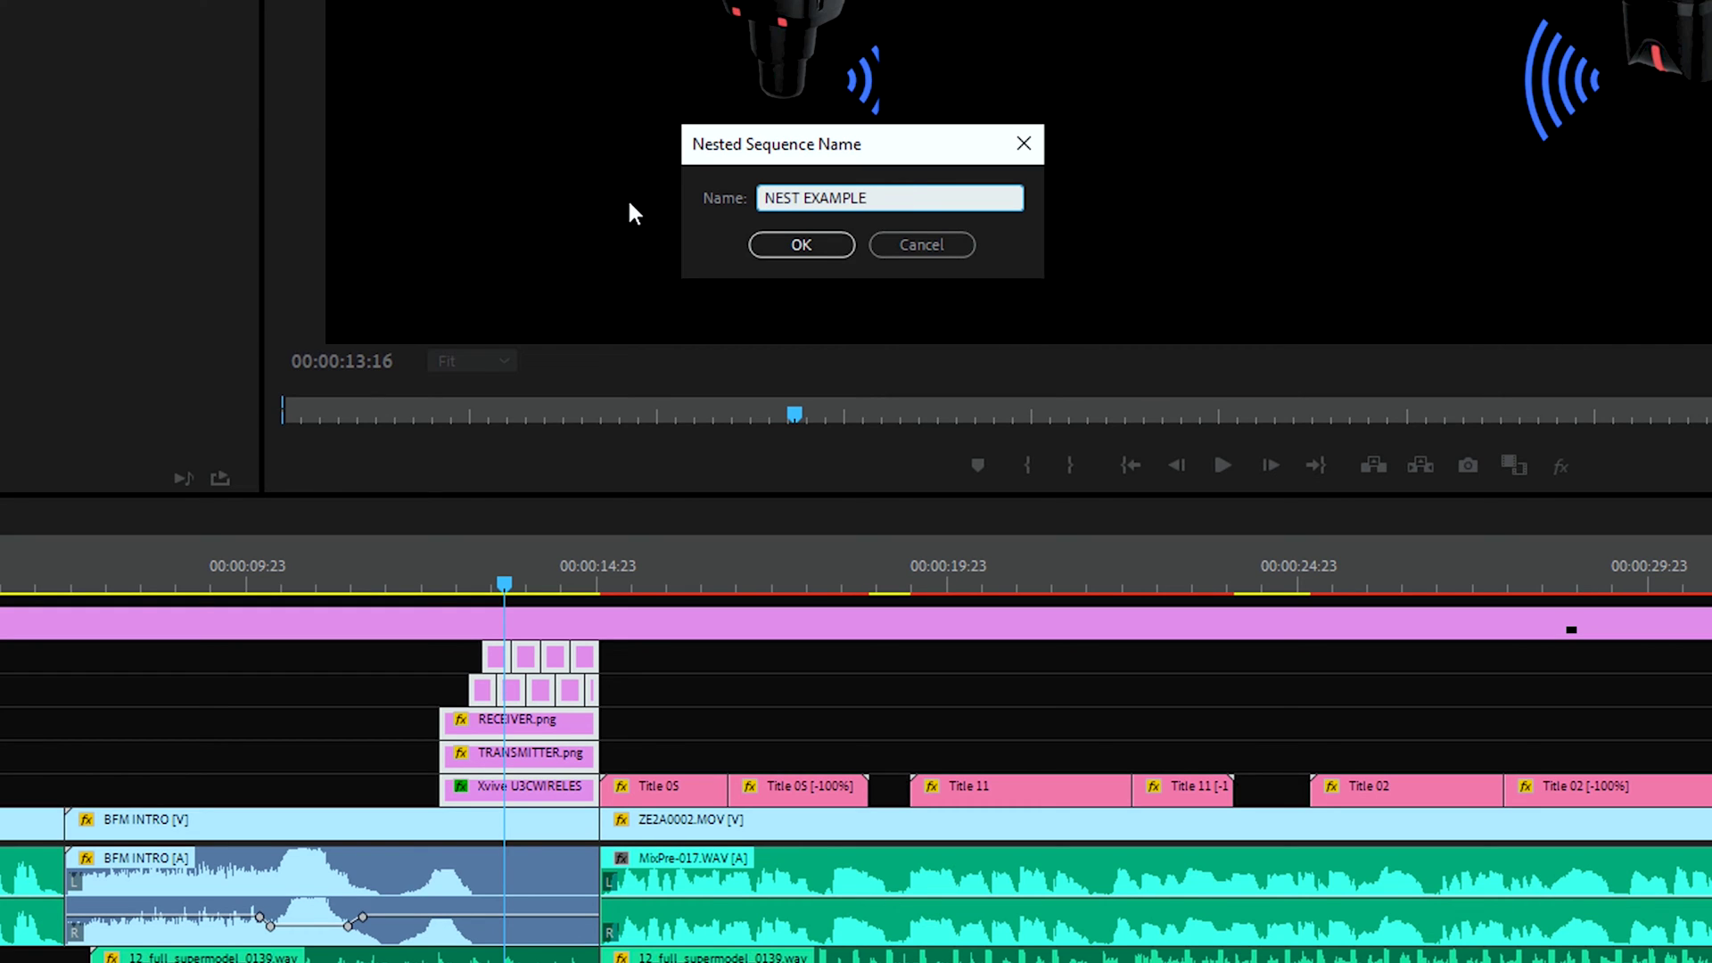
key(Return)
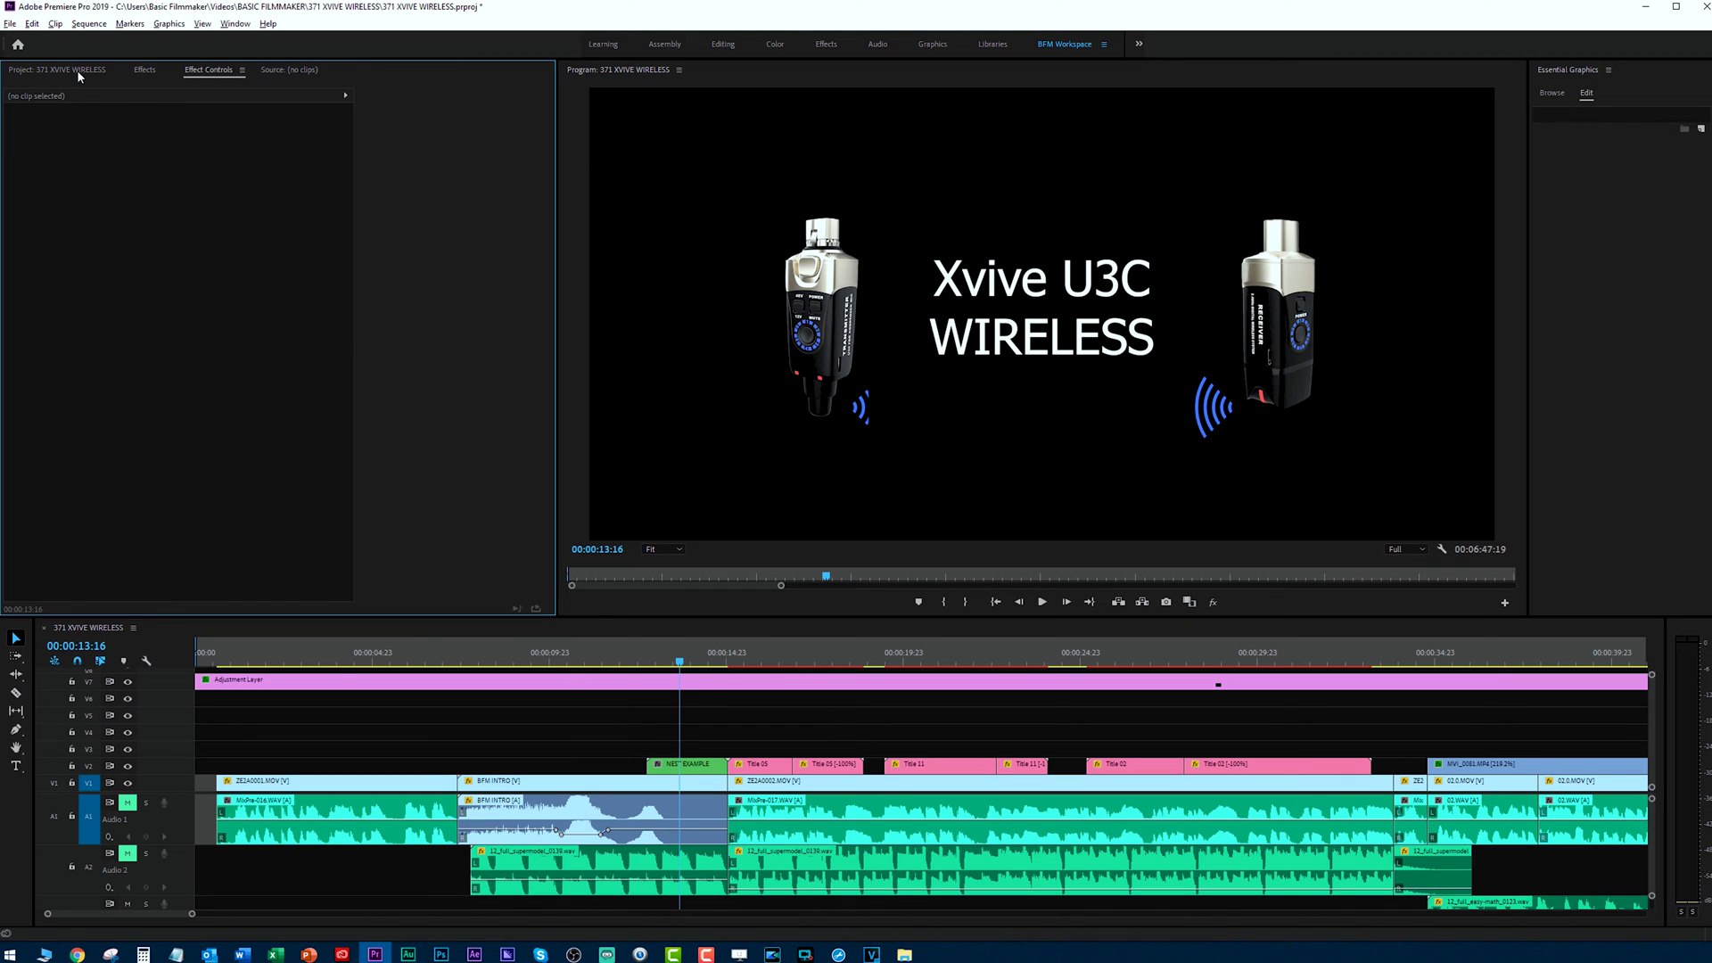
click(76, 70)
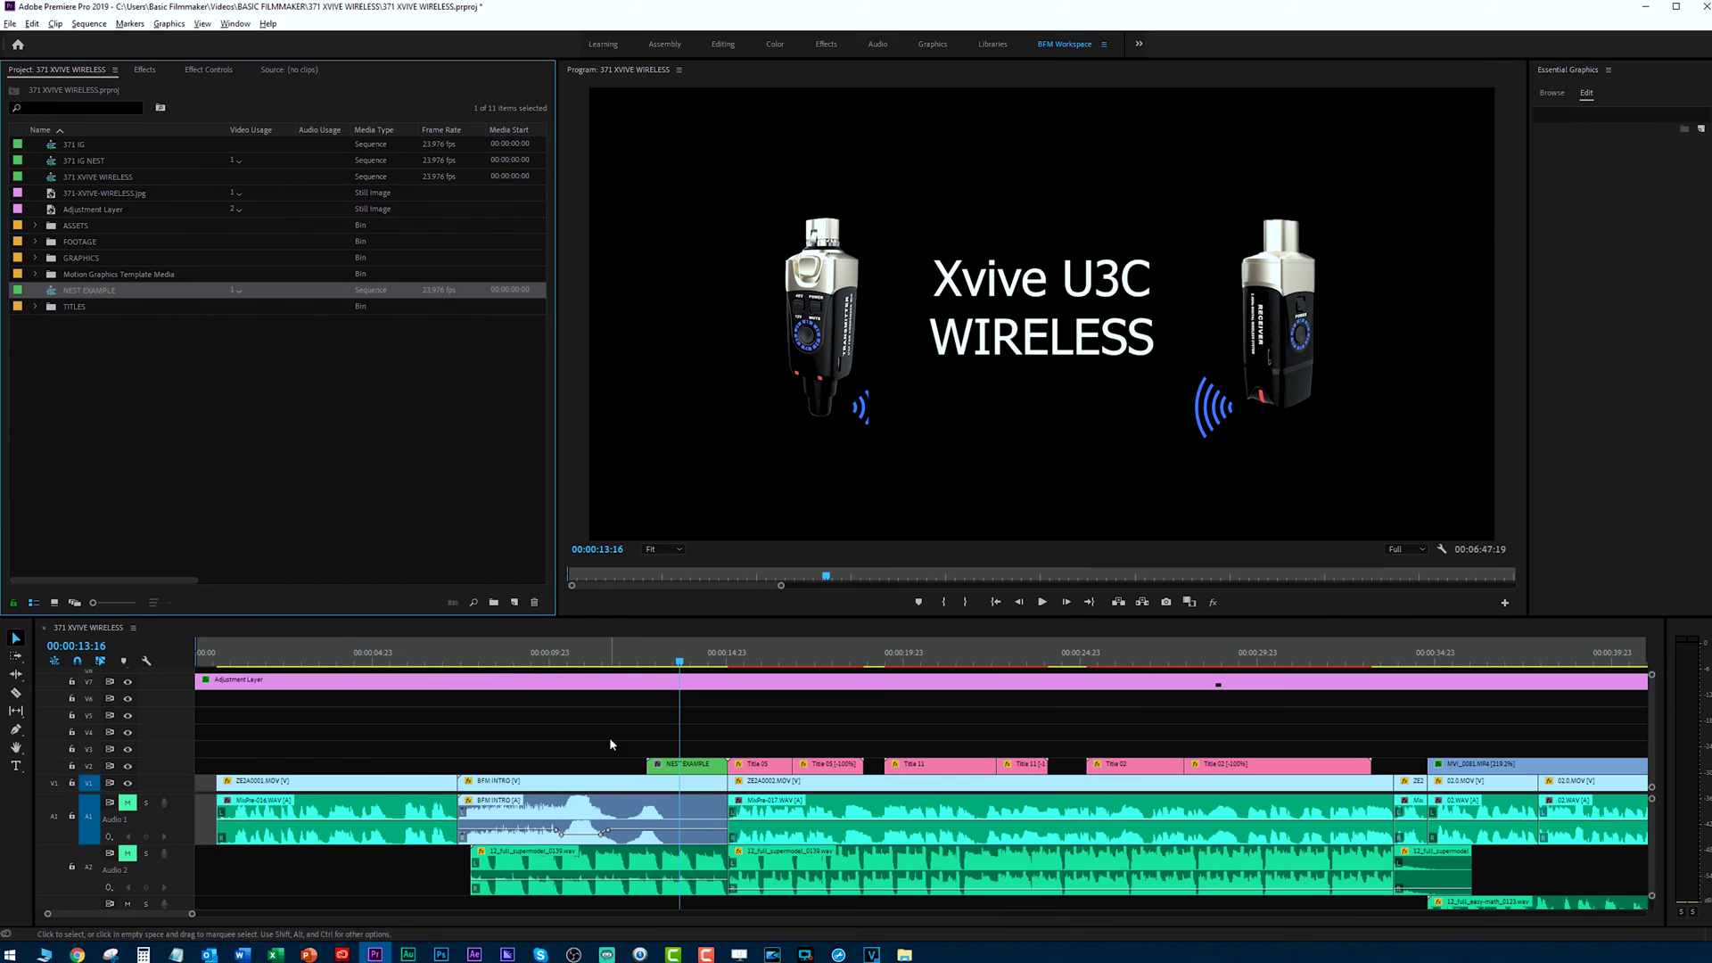
click(687, 764)
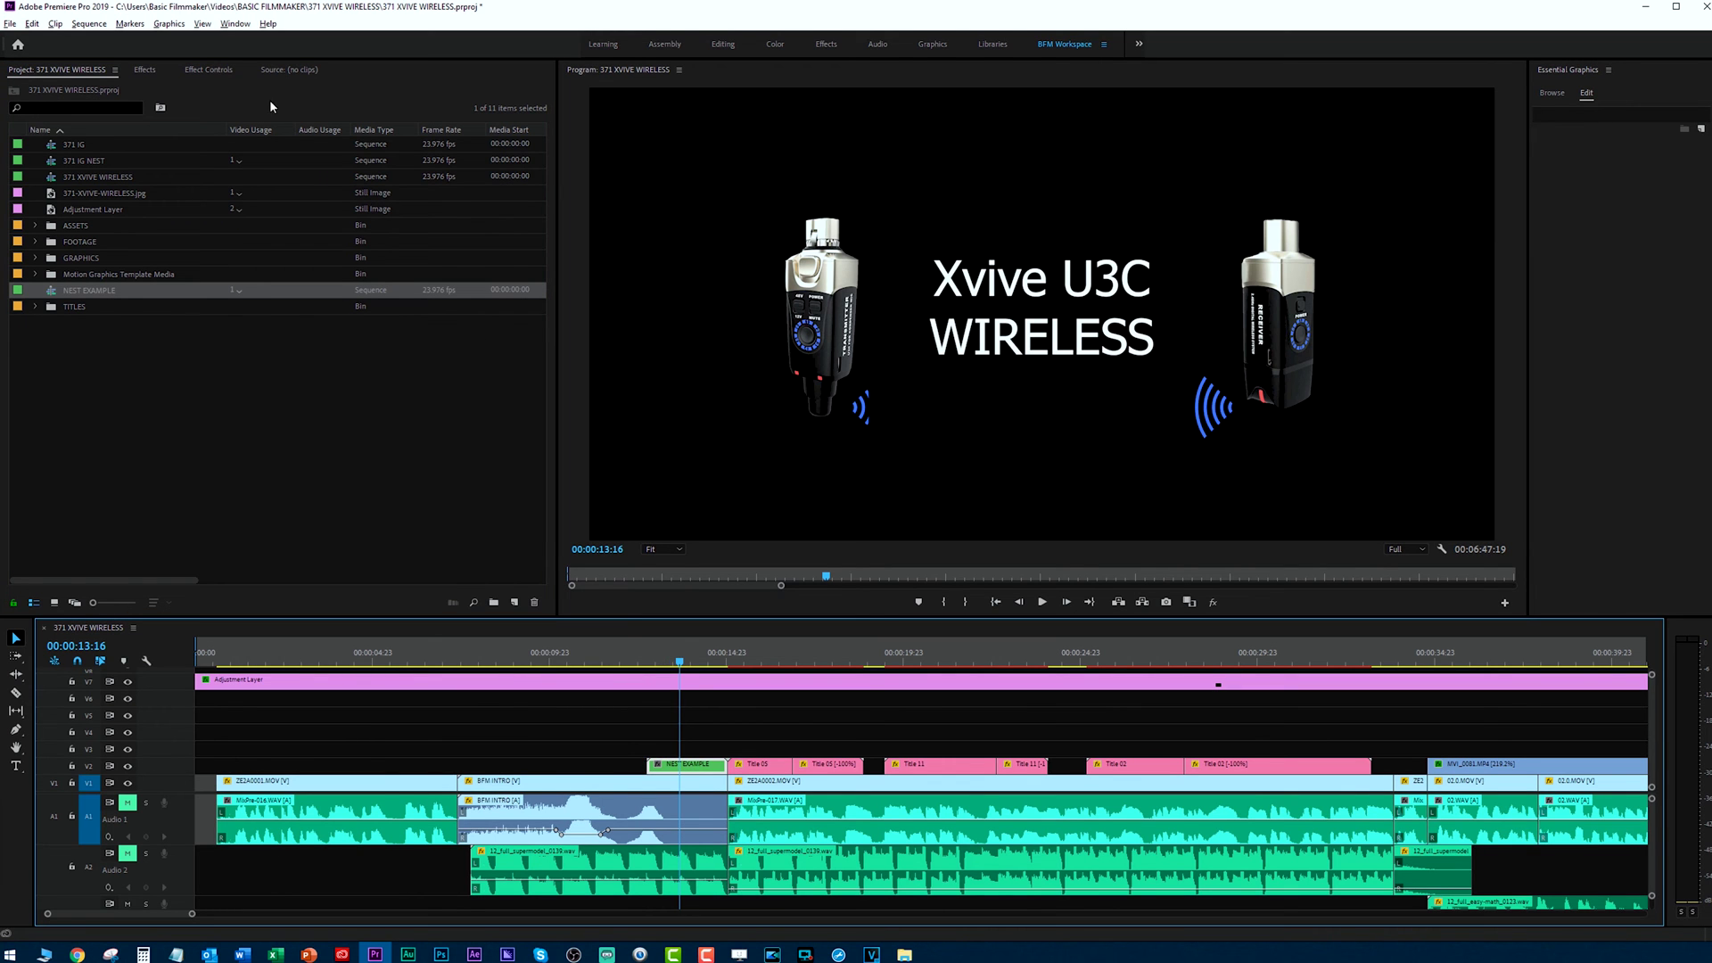
click(209, 71)
click(61, 127)
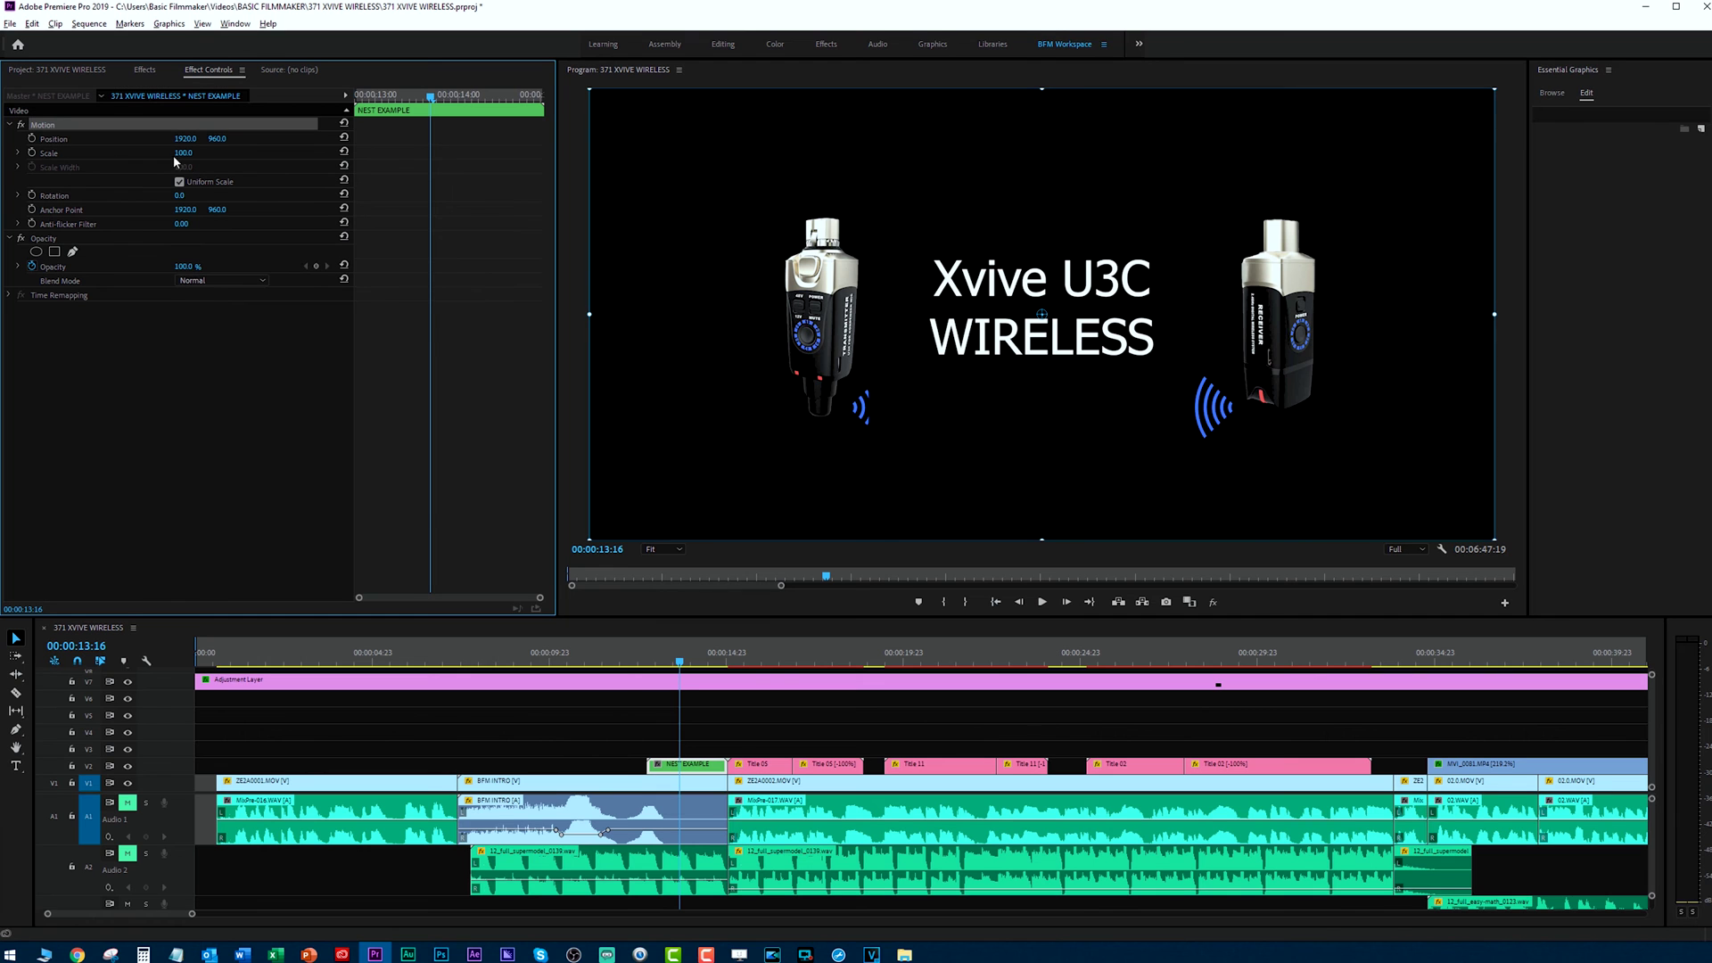
drag(816, 309, 969, 428)
key(ctrl+z)
key(ctrl+shift+z)
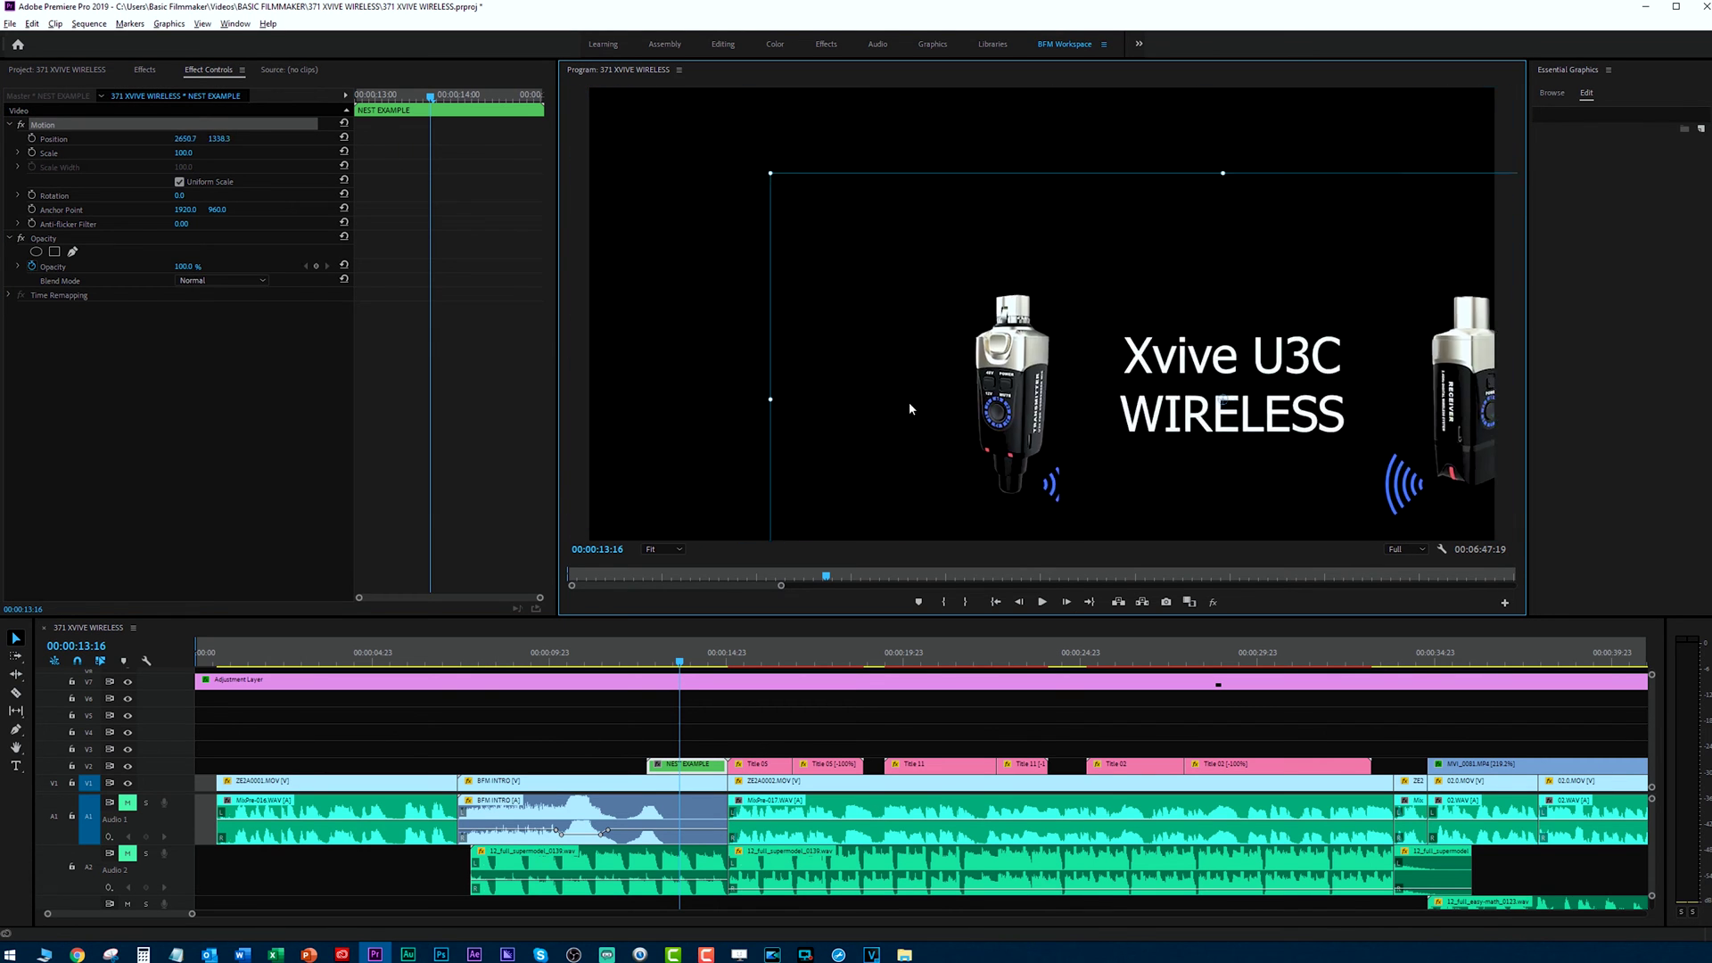
key(ctrl+z)
drag(660, 659, 696, 733)
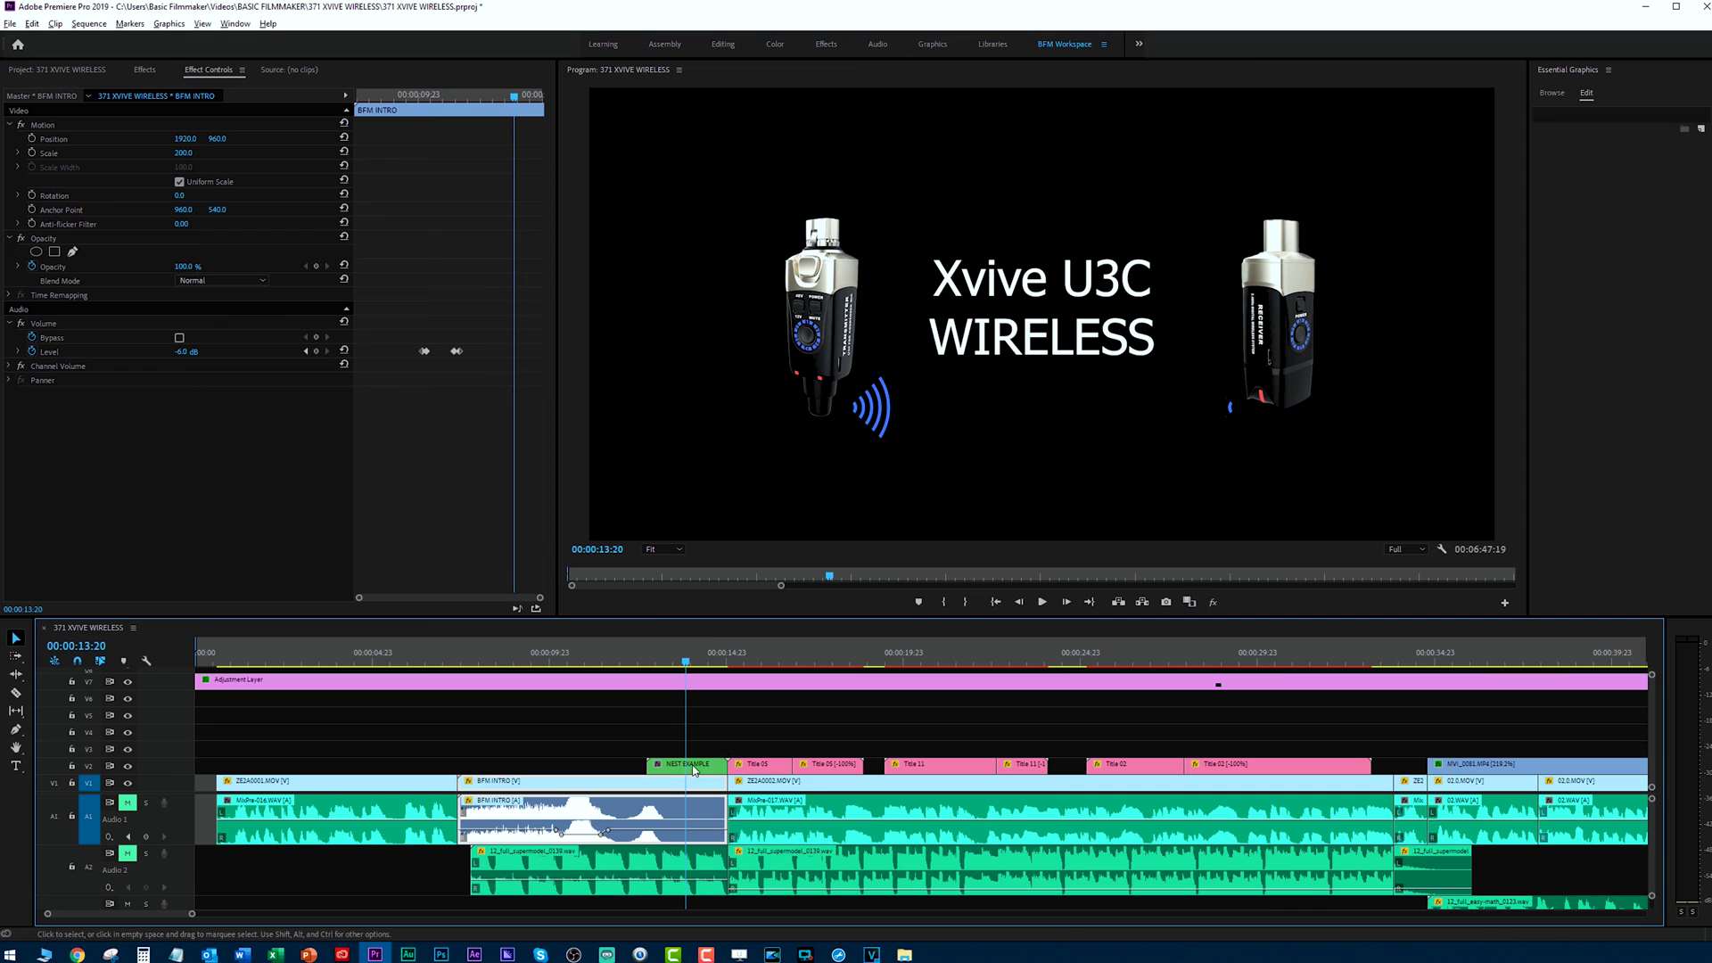
double_click(682, 767)
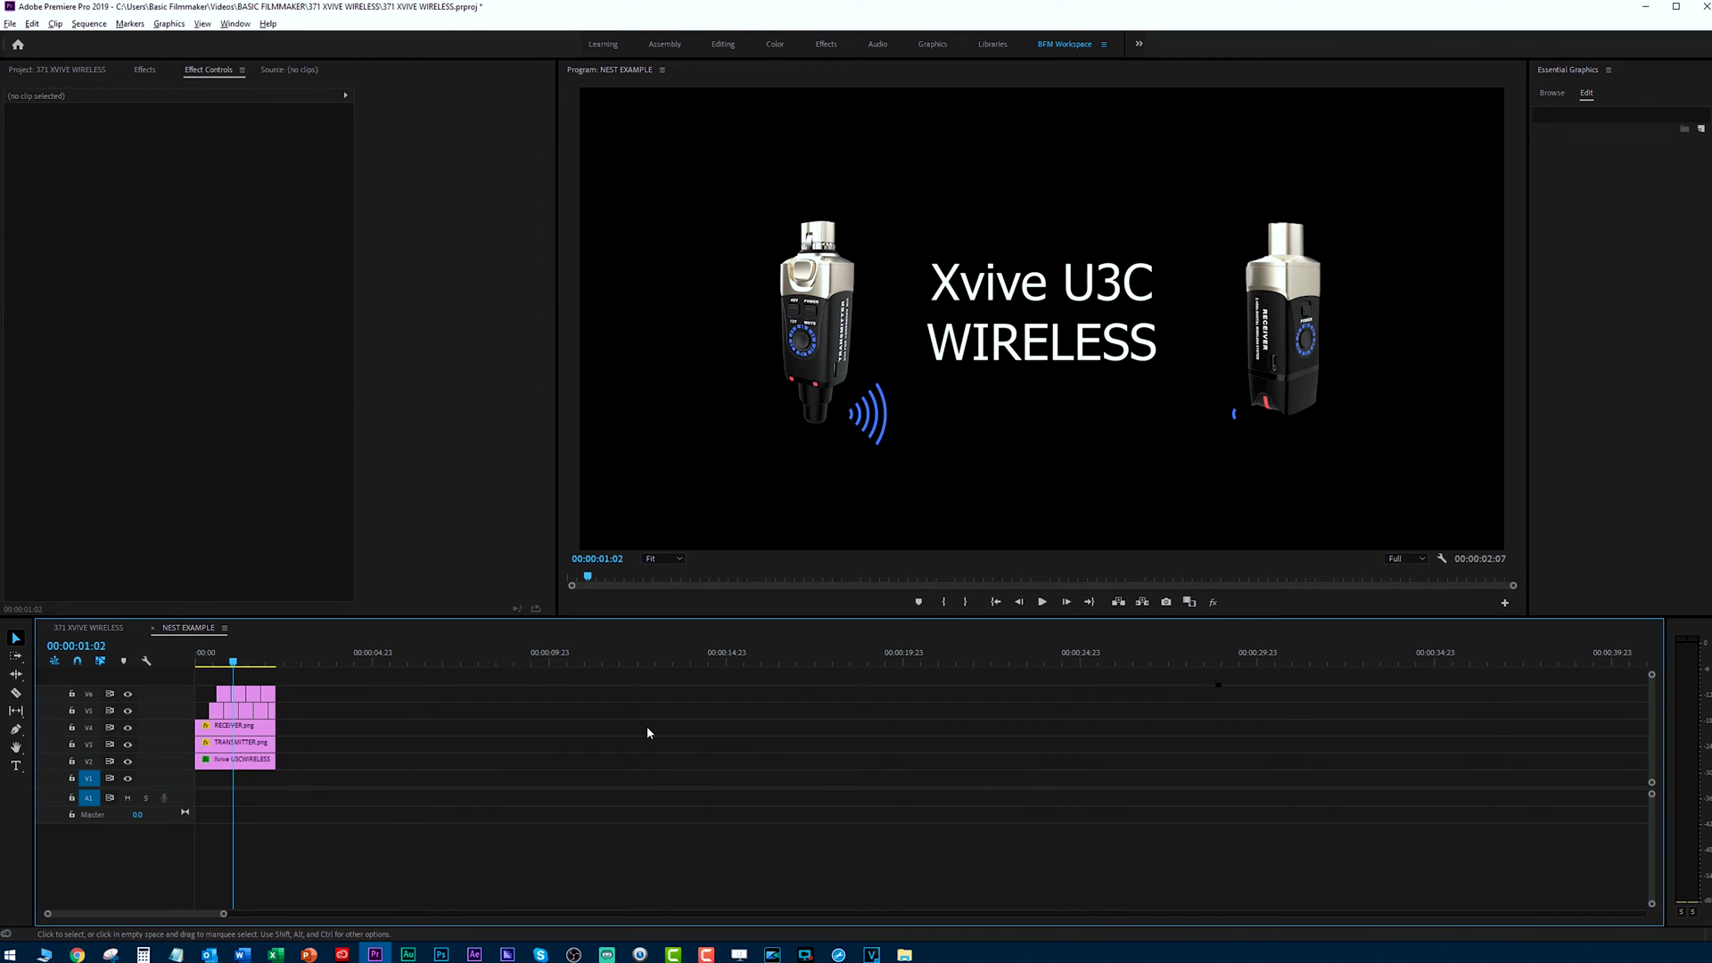
mouse_move(243, 659)
mouse_down()
mouse_move(210, 660)
mouse_move(264, 661)
mouse_up()
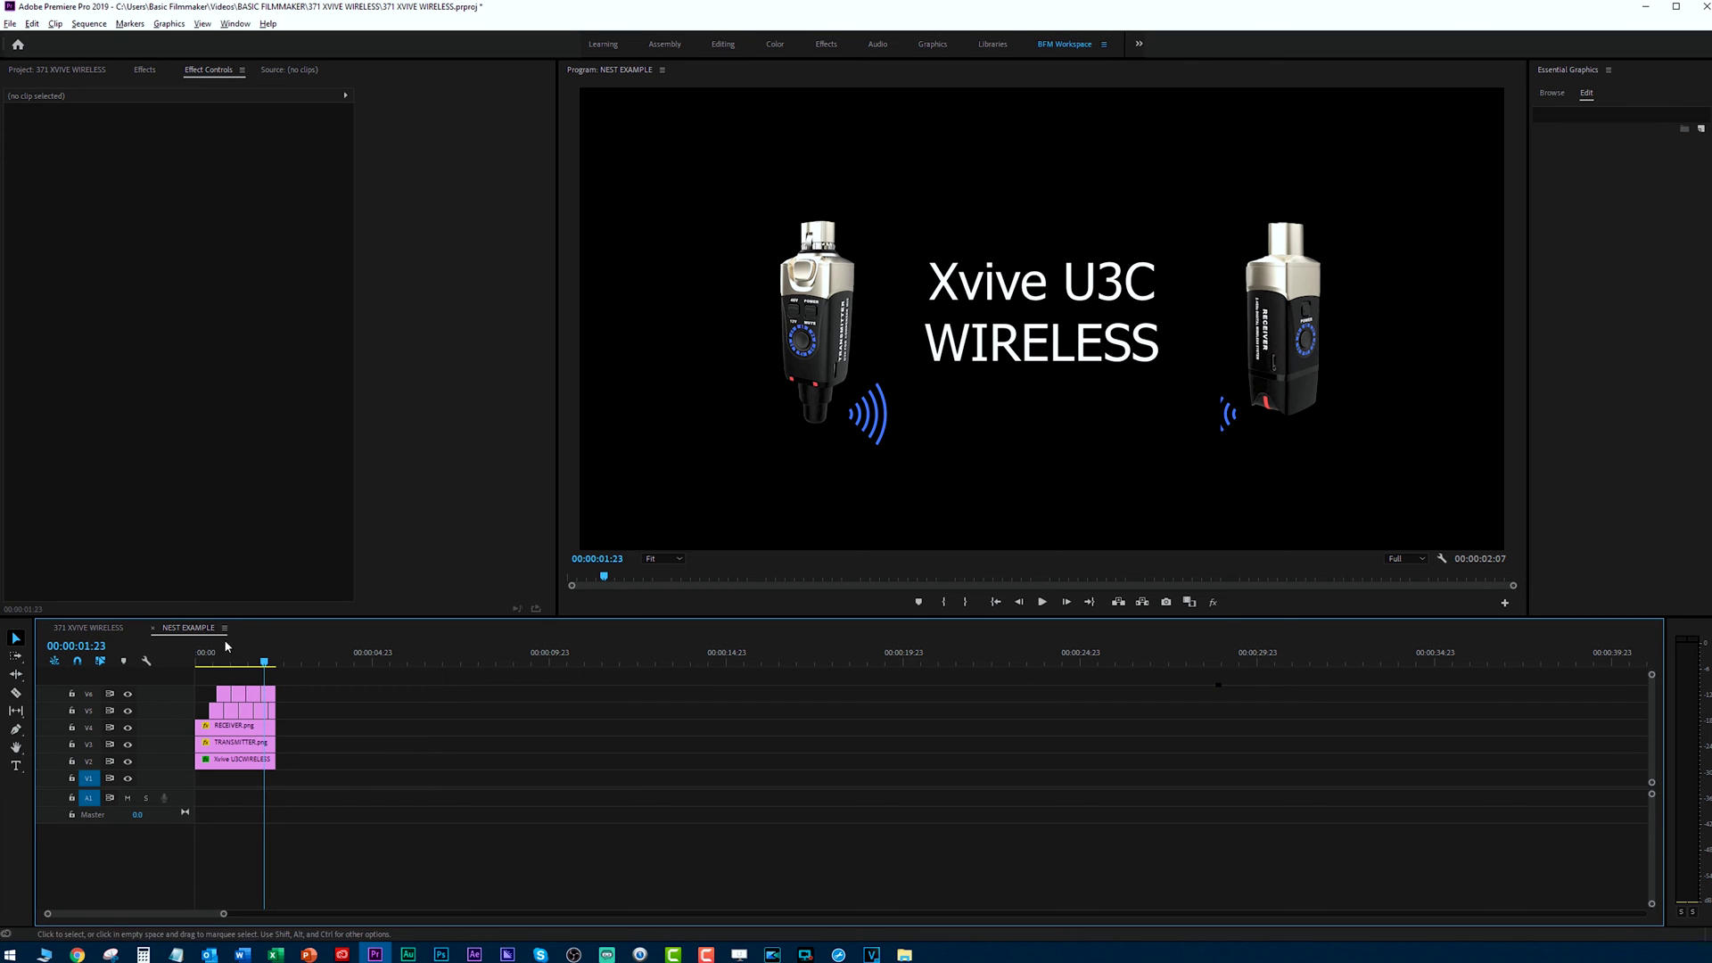
click(154, 629)
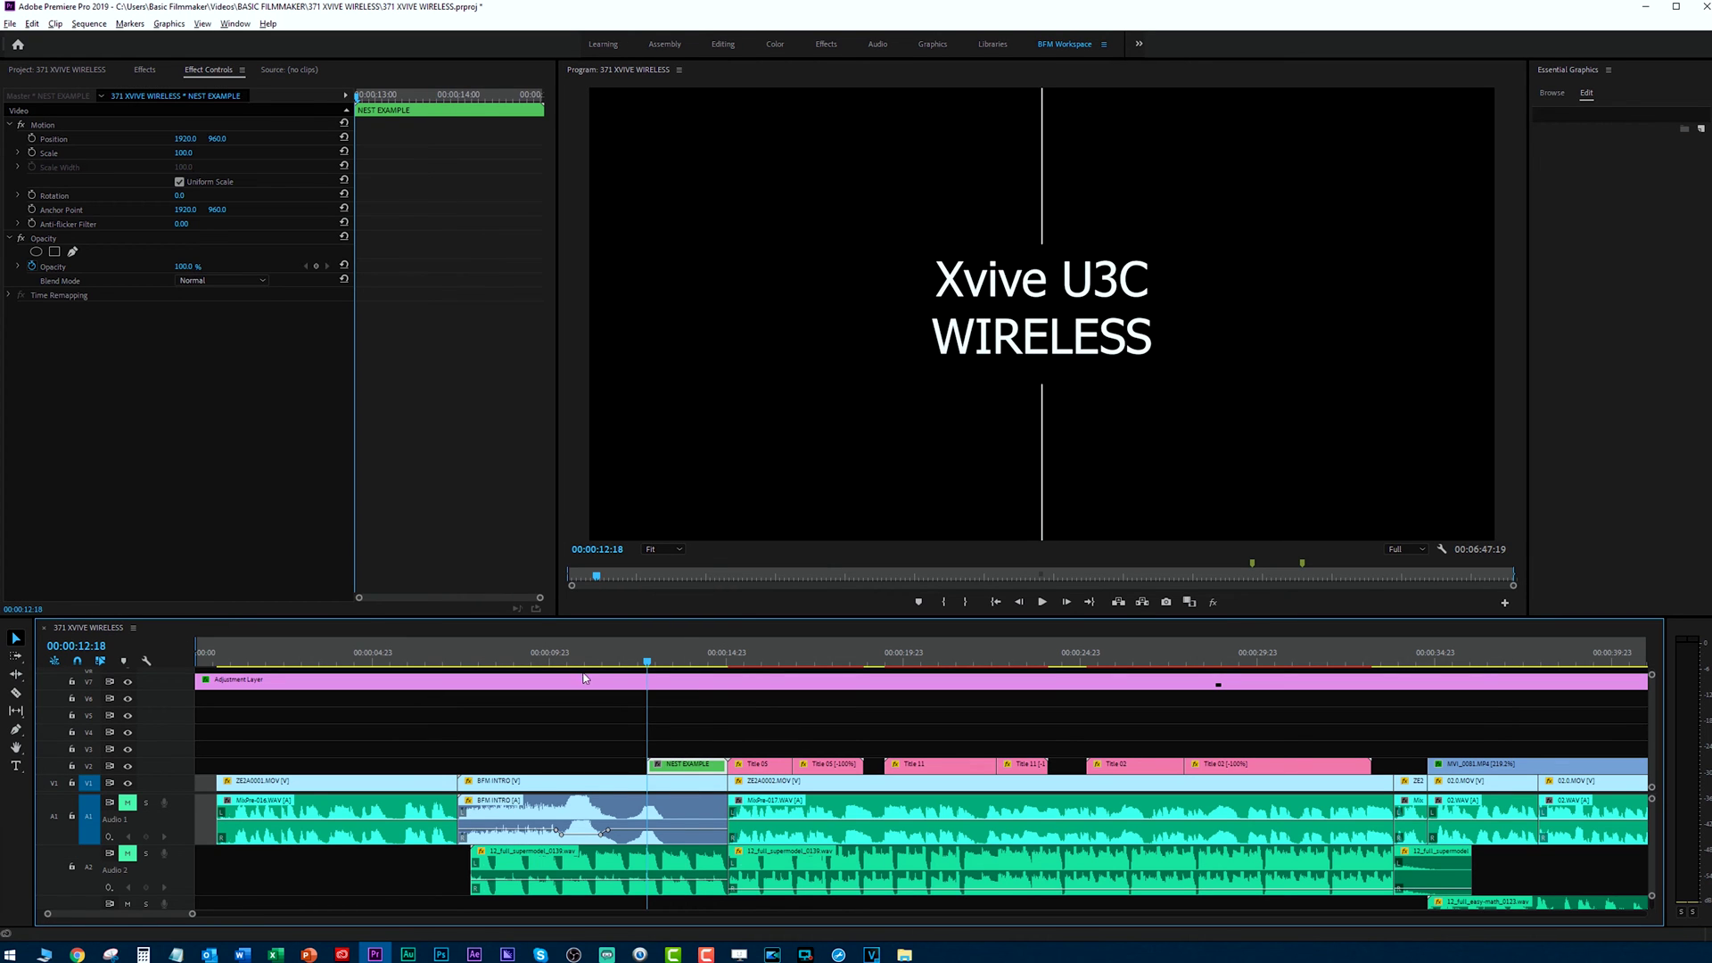
drag(643, 664, 659, 665)
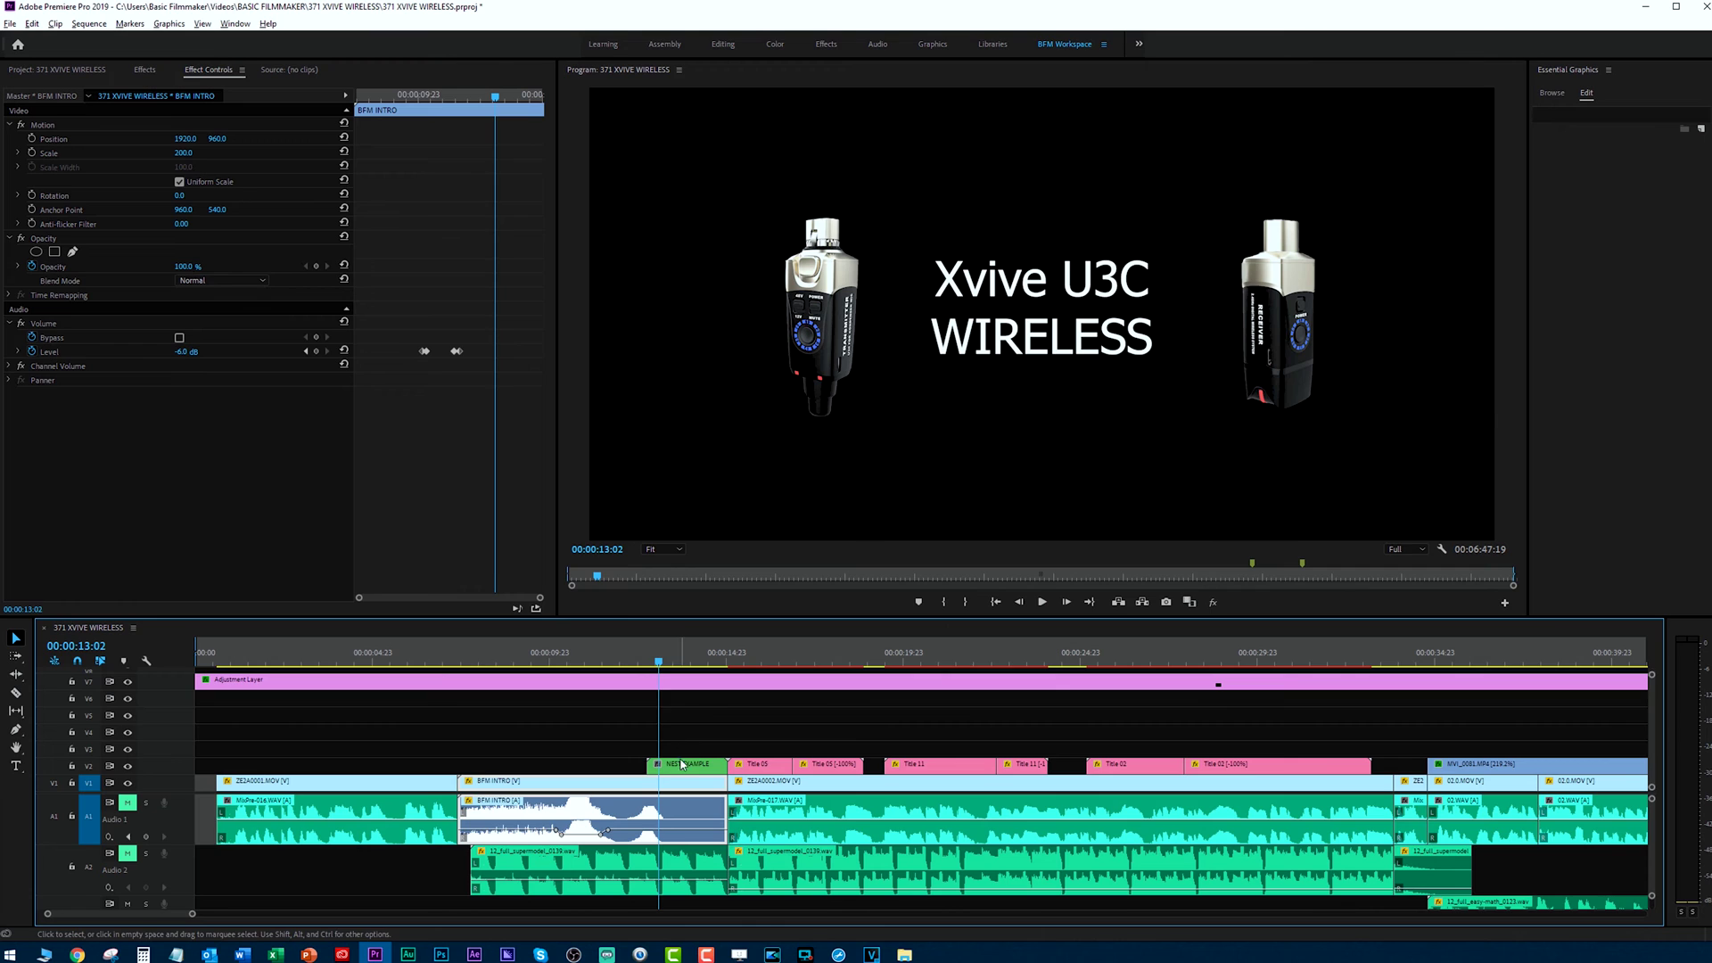
click(682, 764)
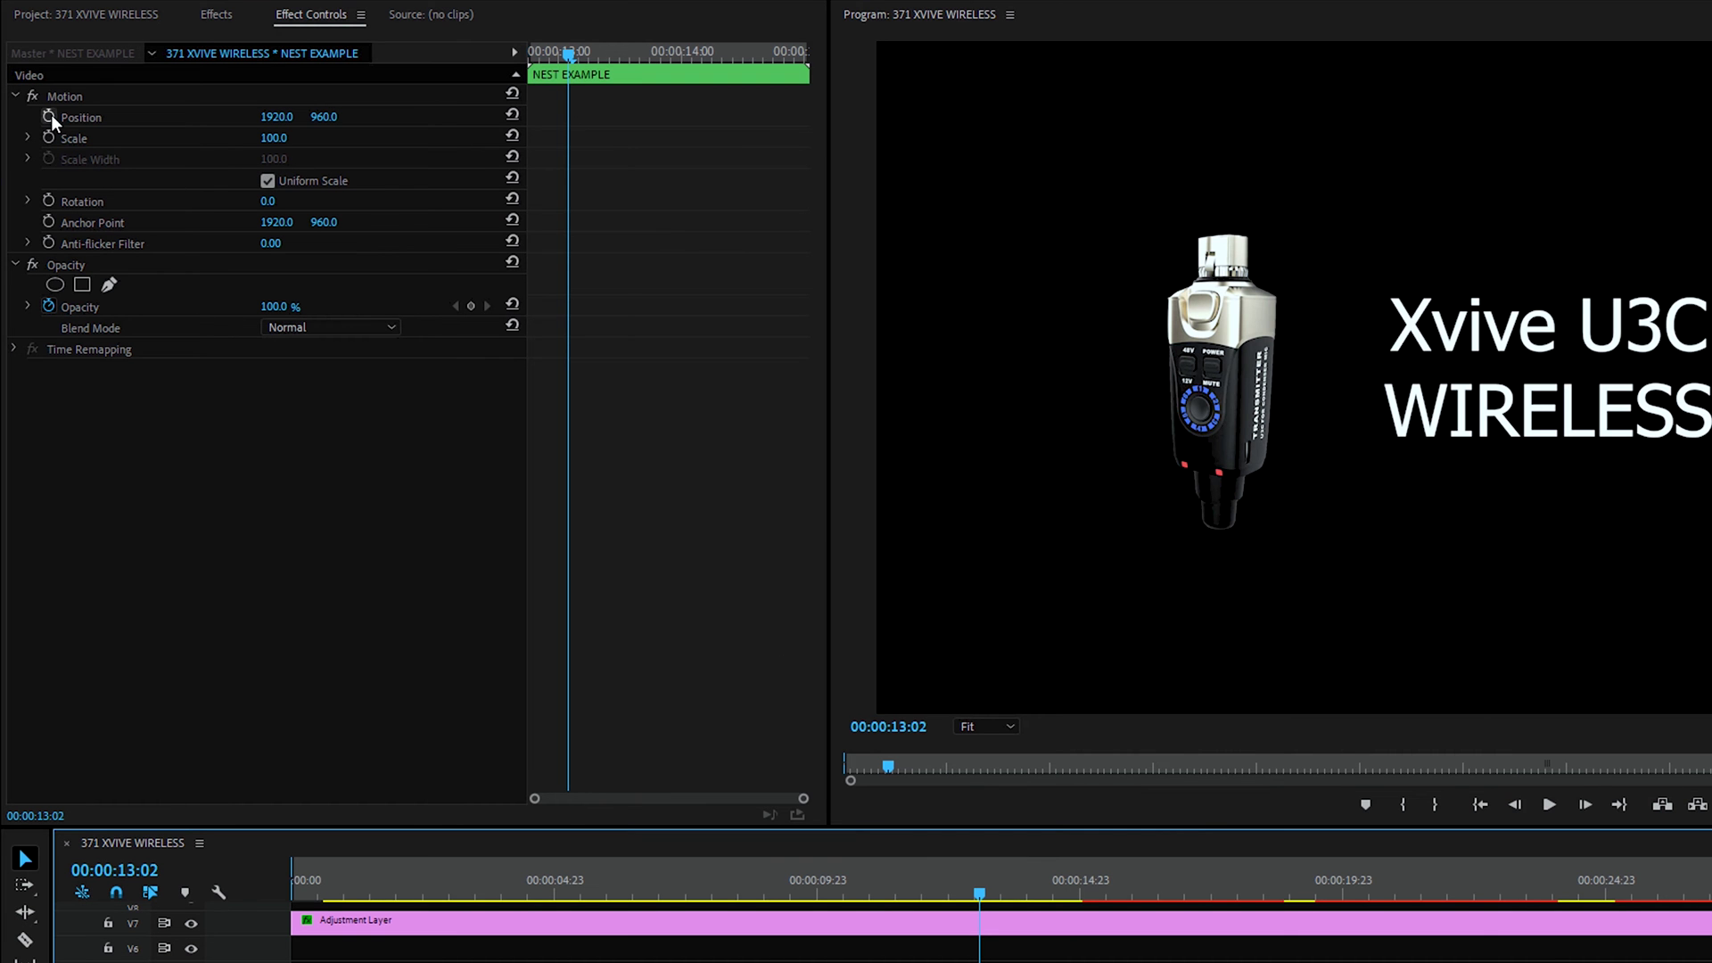
Keyframe Position on the NEST EXAMPLE clip, sliding X to 1423, then pushing the title right.
click(49, 116)
key(shift+Right)
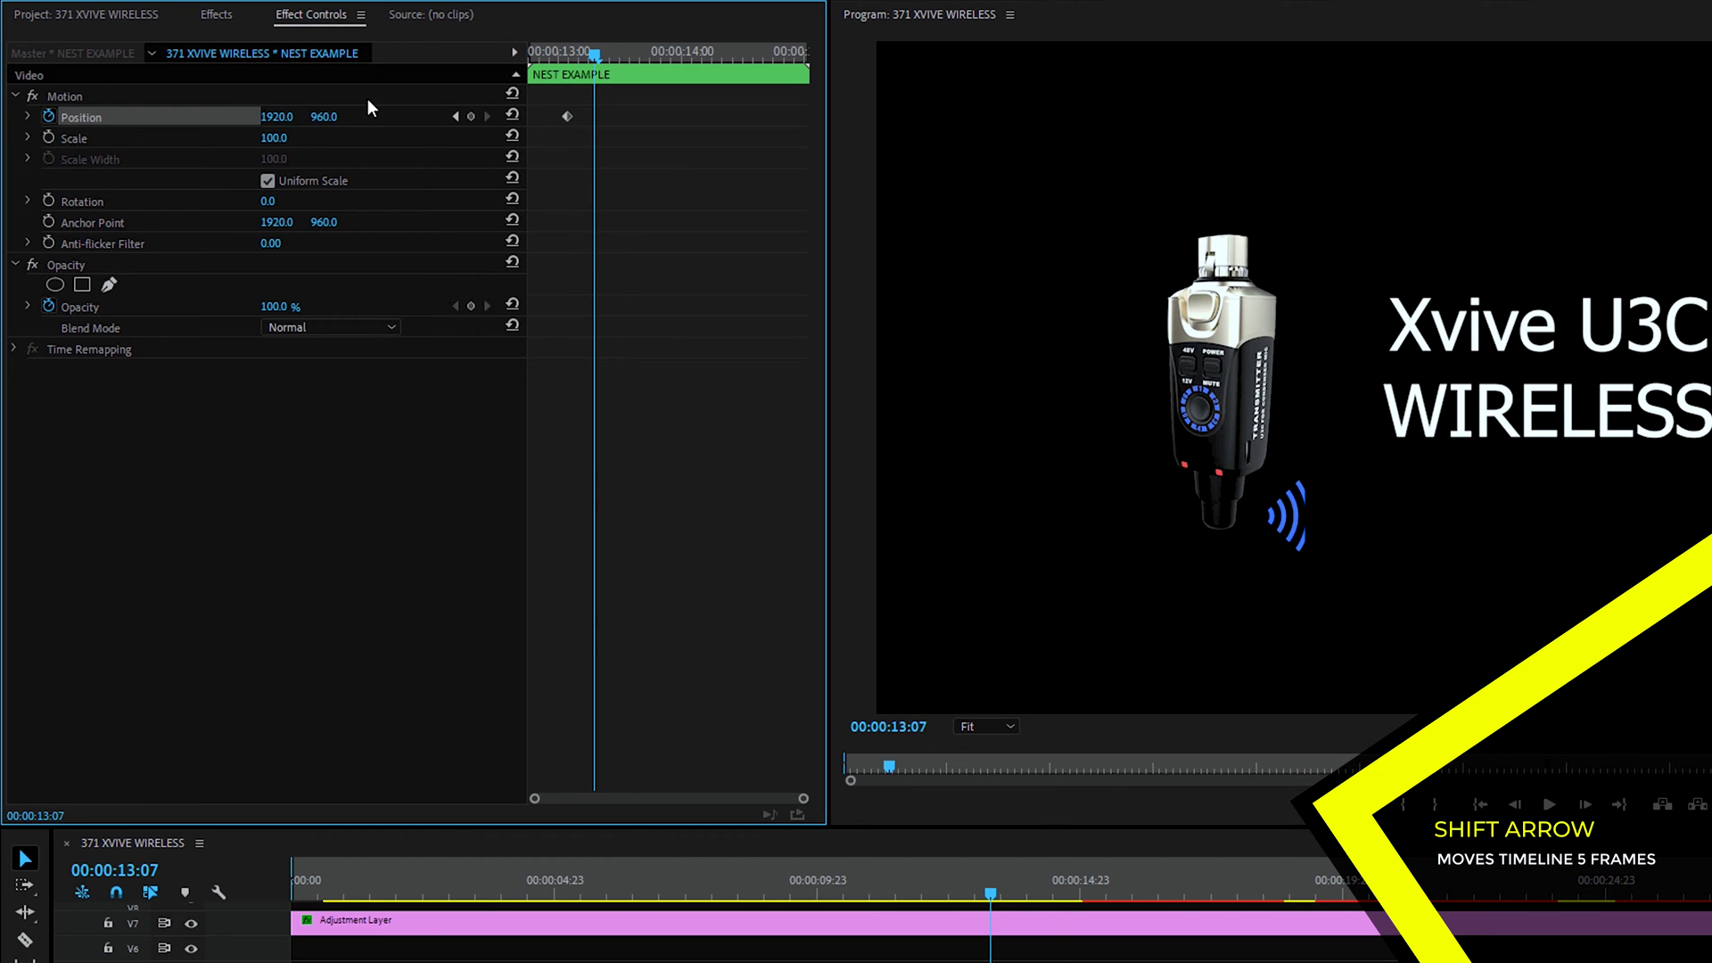
drag(283, 116, 178, 116)
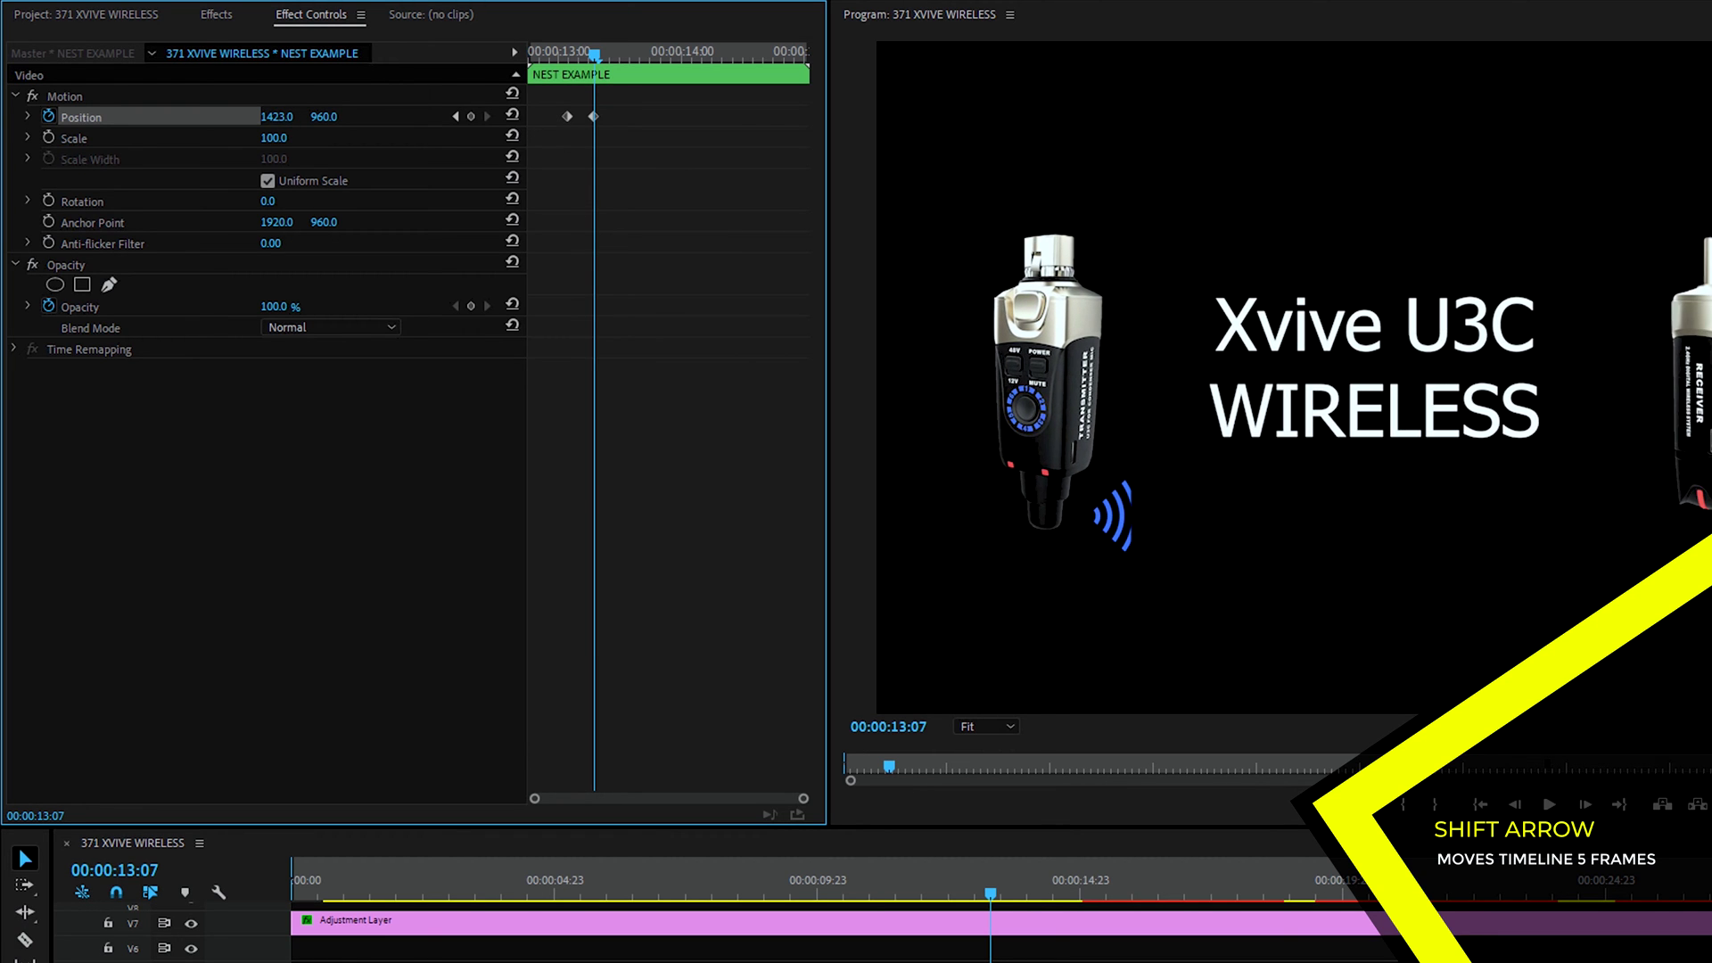
key(shift+Right)
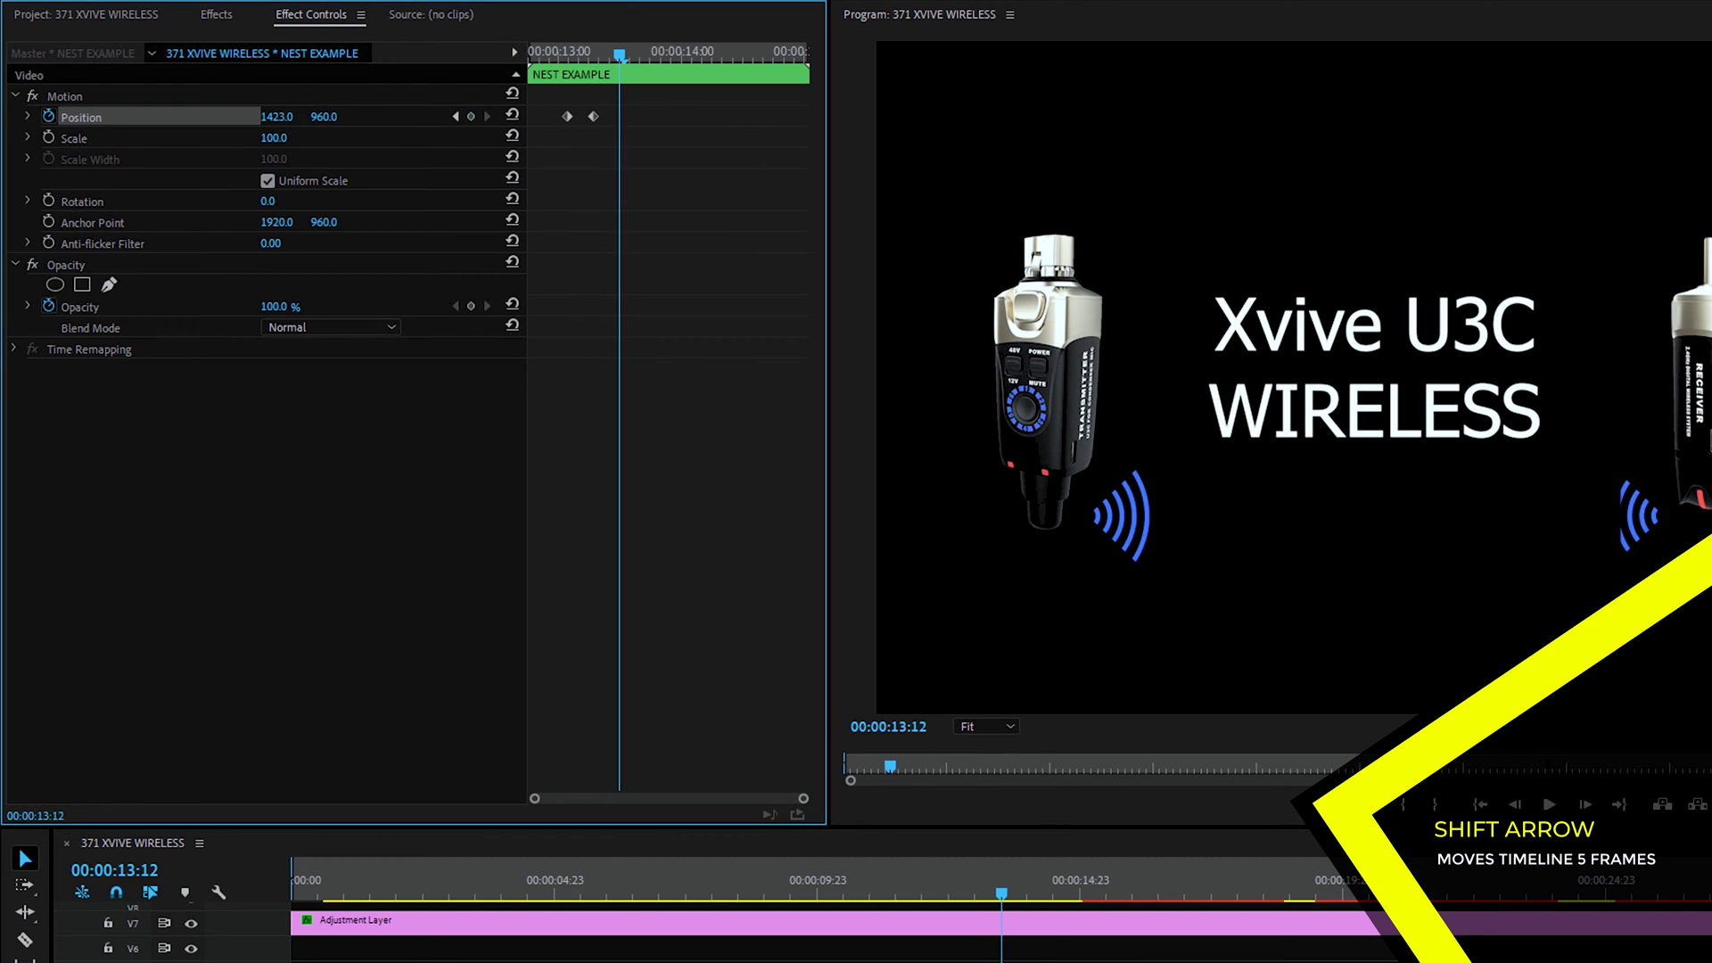
key(shift+Right)
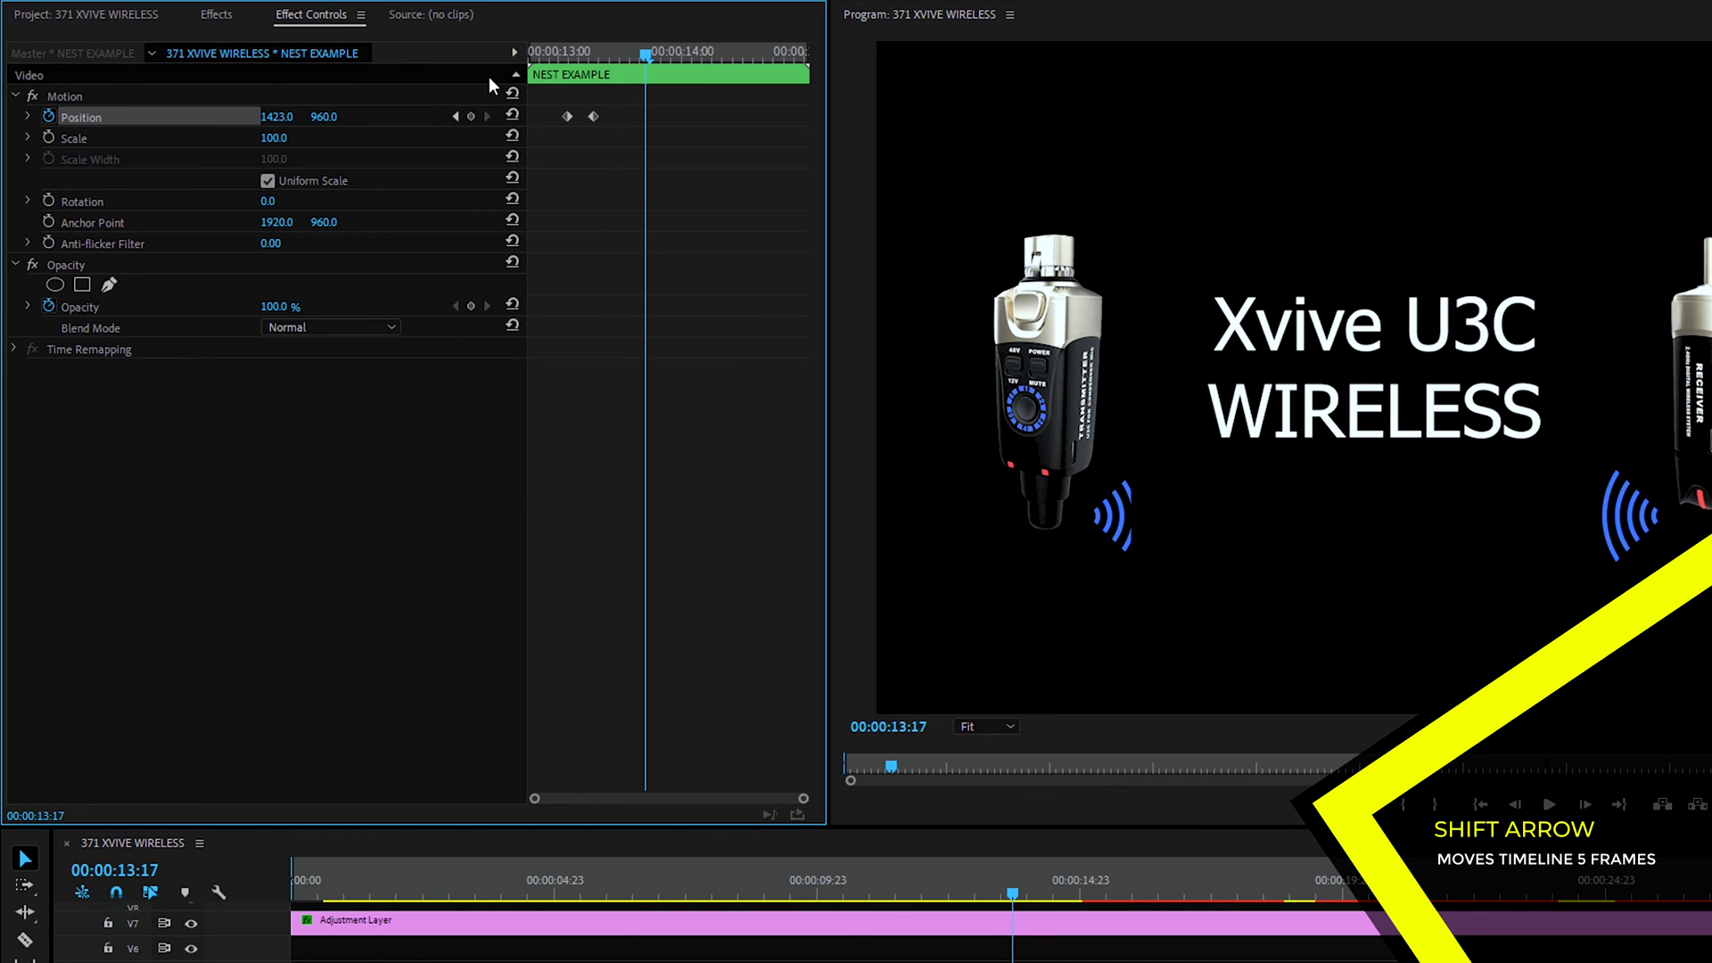
click(471, 117)
key(shift+Right)
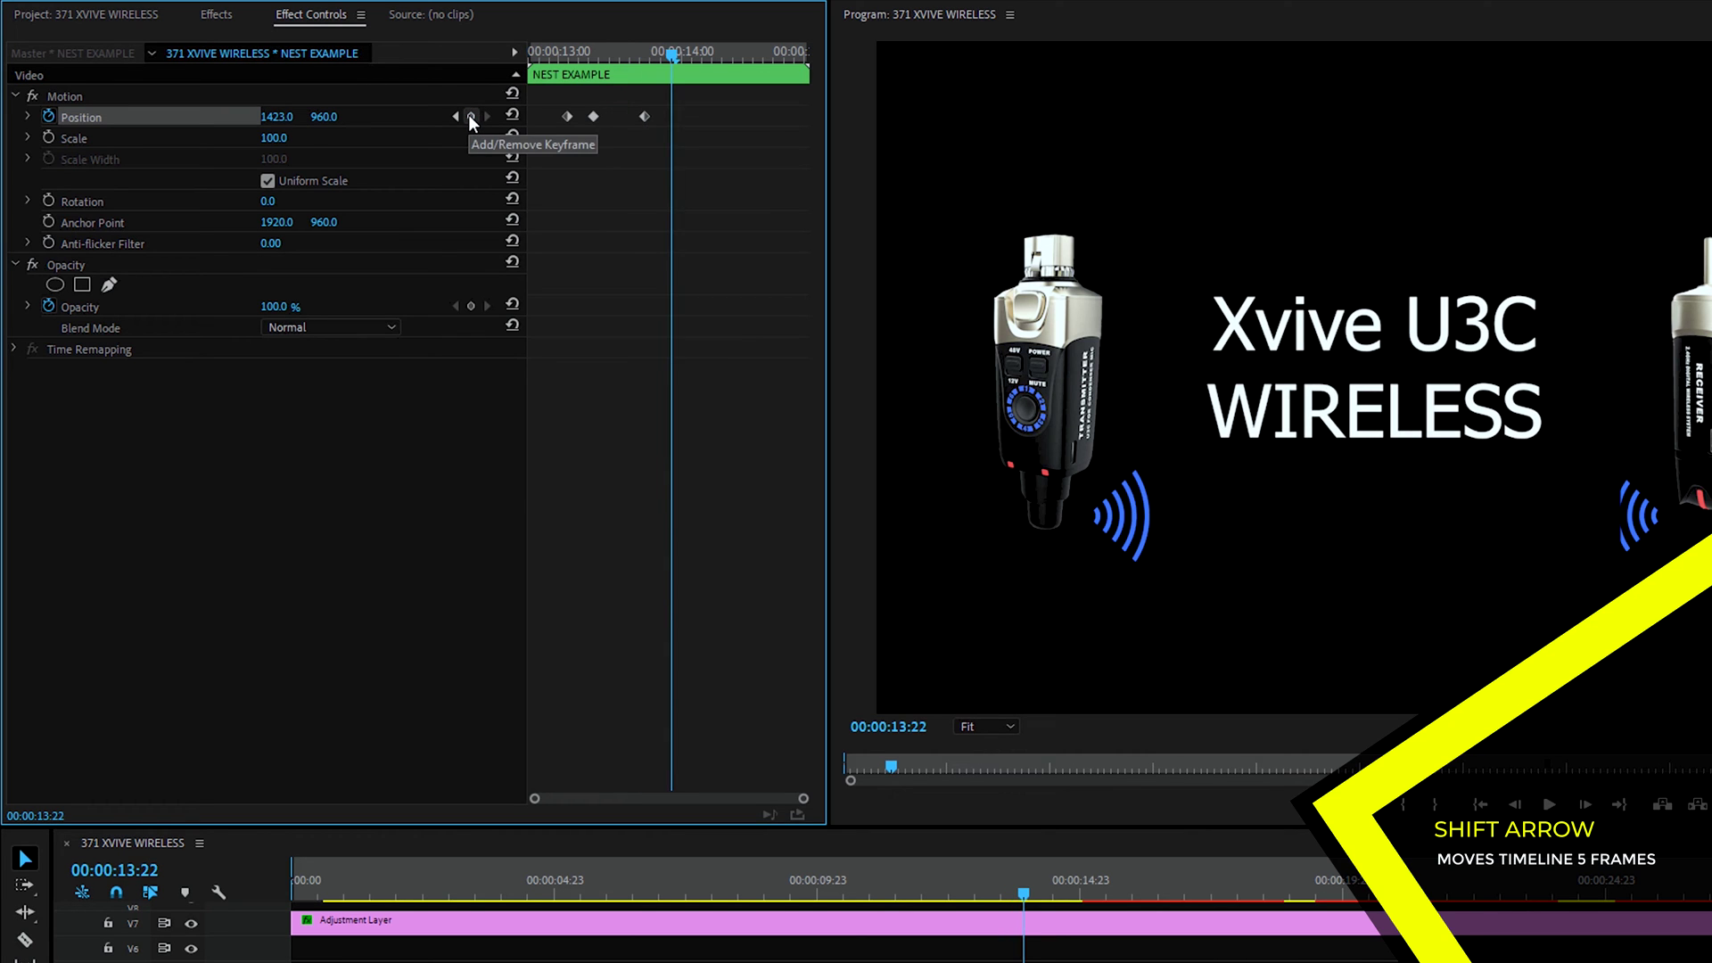
drag(276, 117, 535, 117)
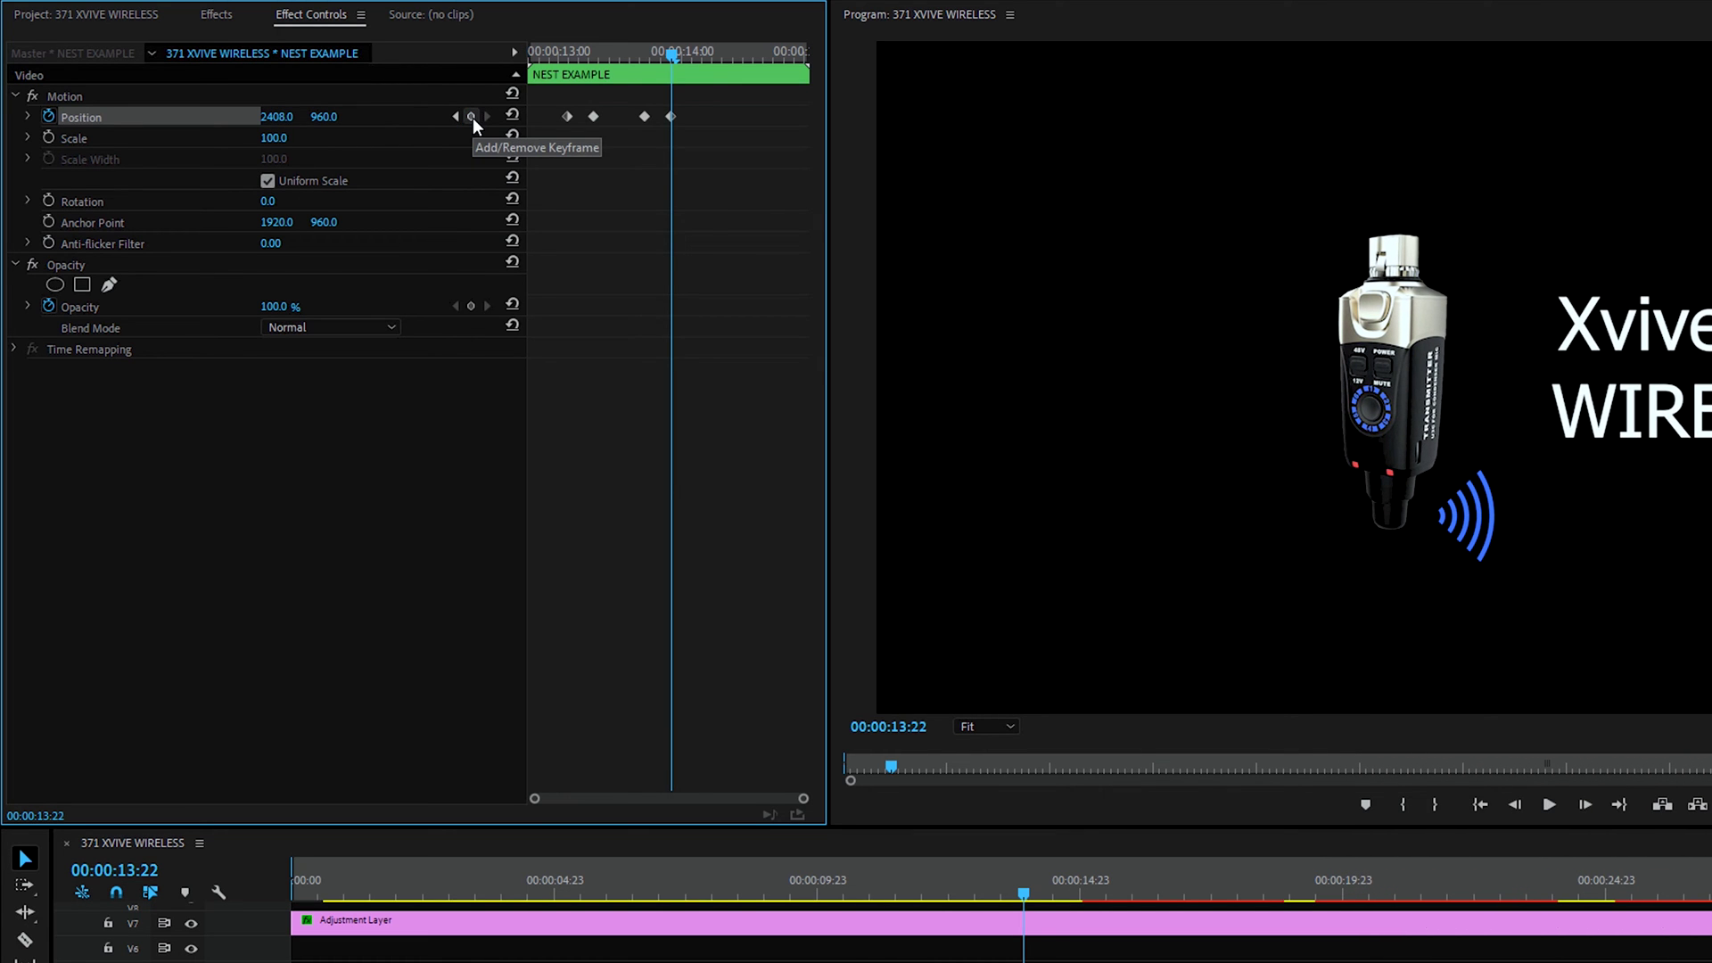
Add a Position keyframe at 14:03, then move the title left and down at 14:08.
key(shift+Right)
key(shift+Right)
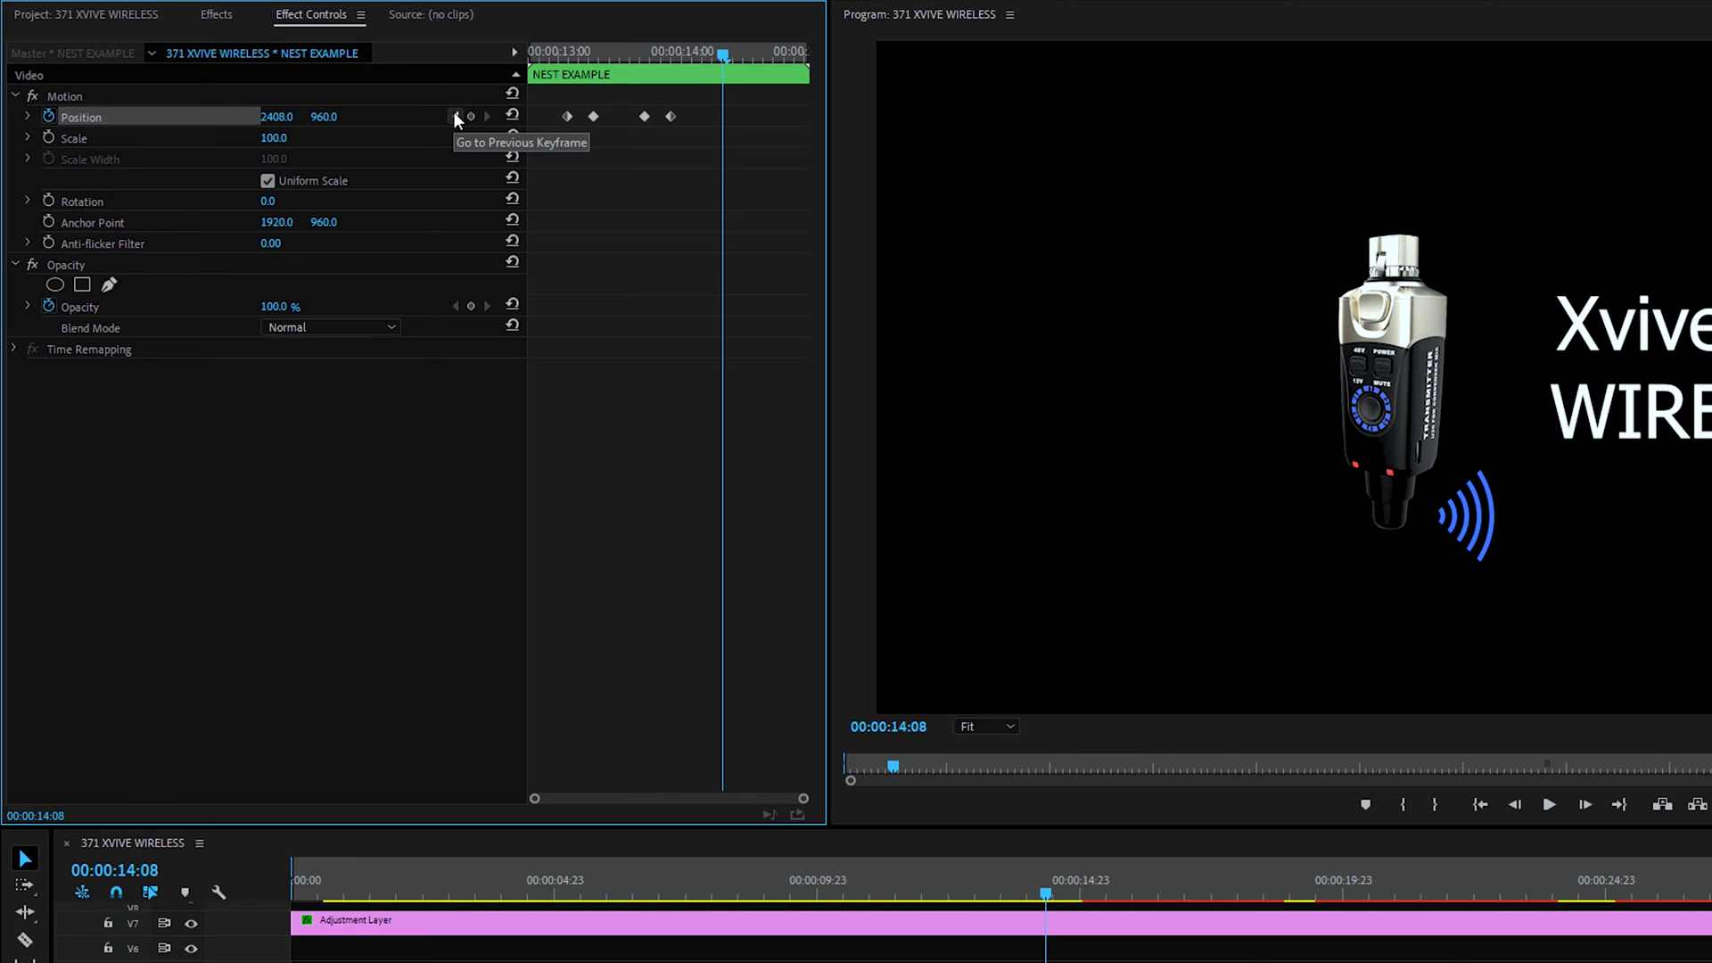
key(shift+Left)
key(shift+Left)
key(shift+Right)
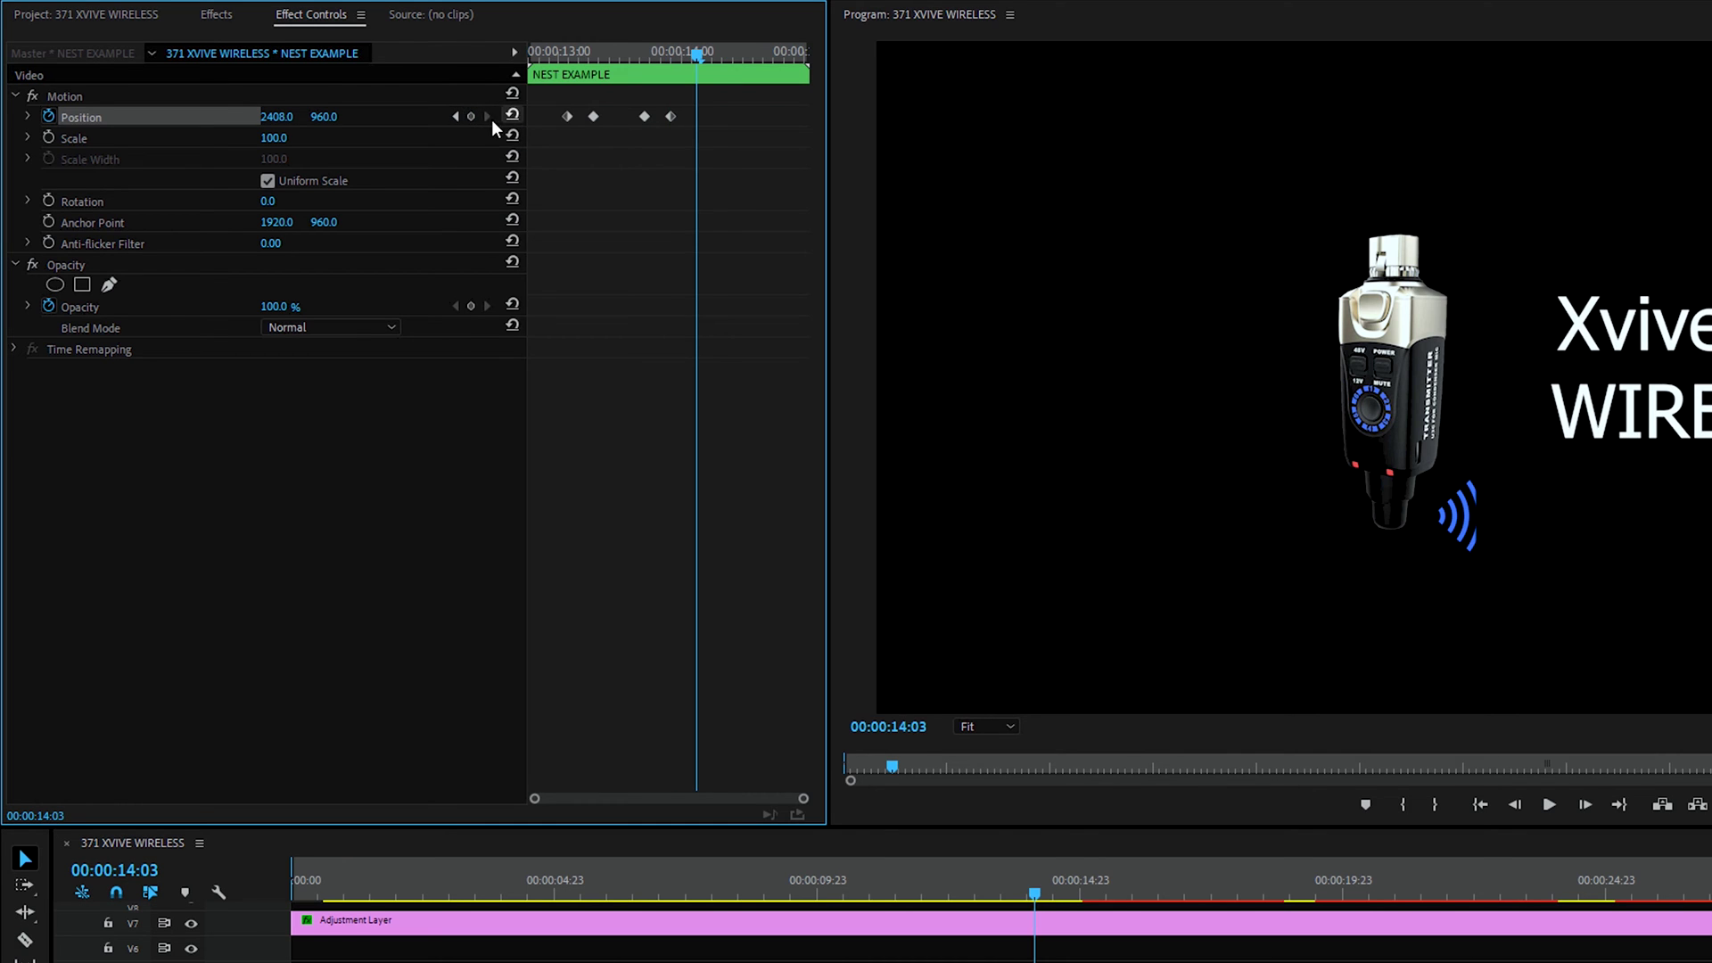
click(471, 117)
key(shift+Right)
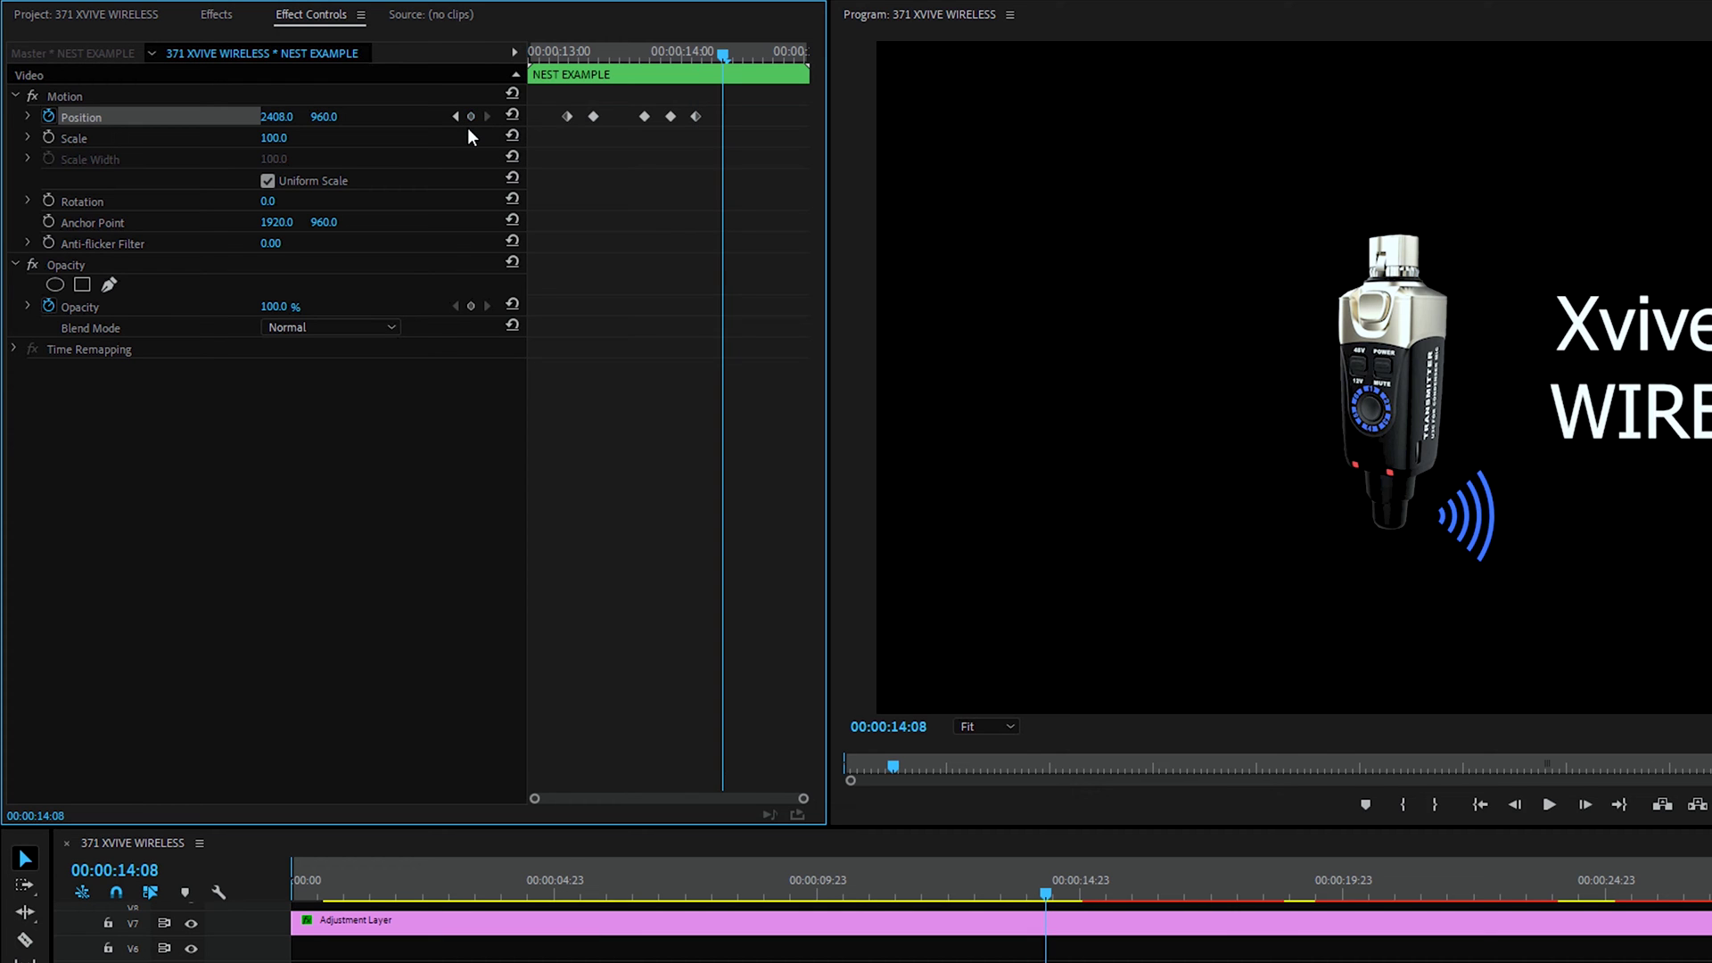
drag(295, 122, 157, 138)
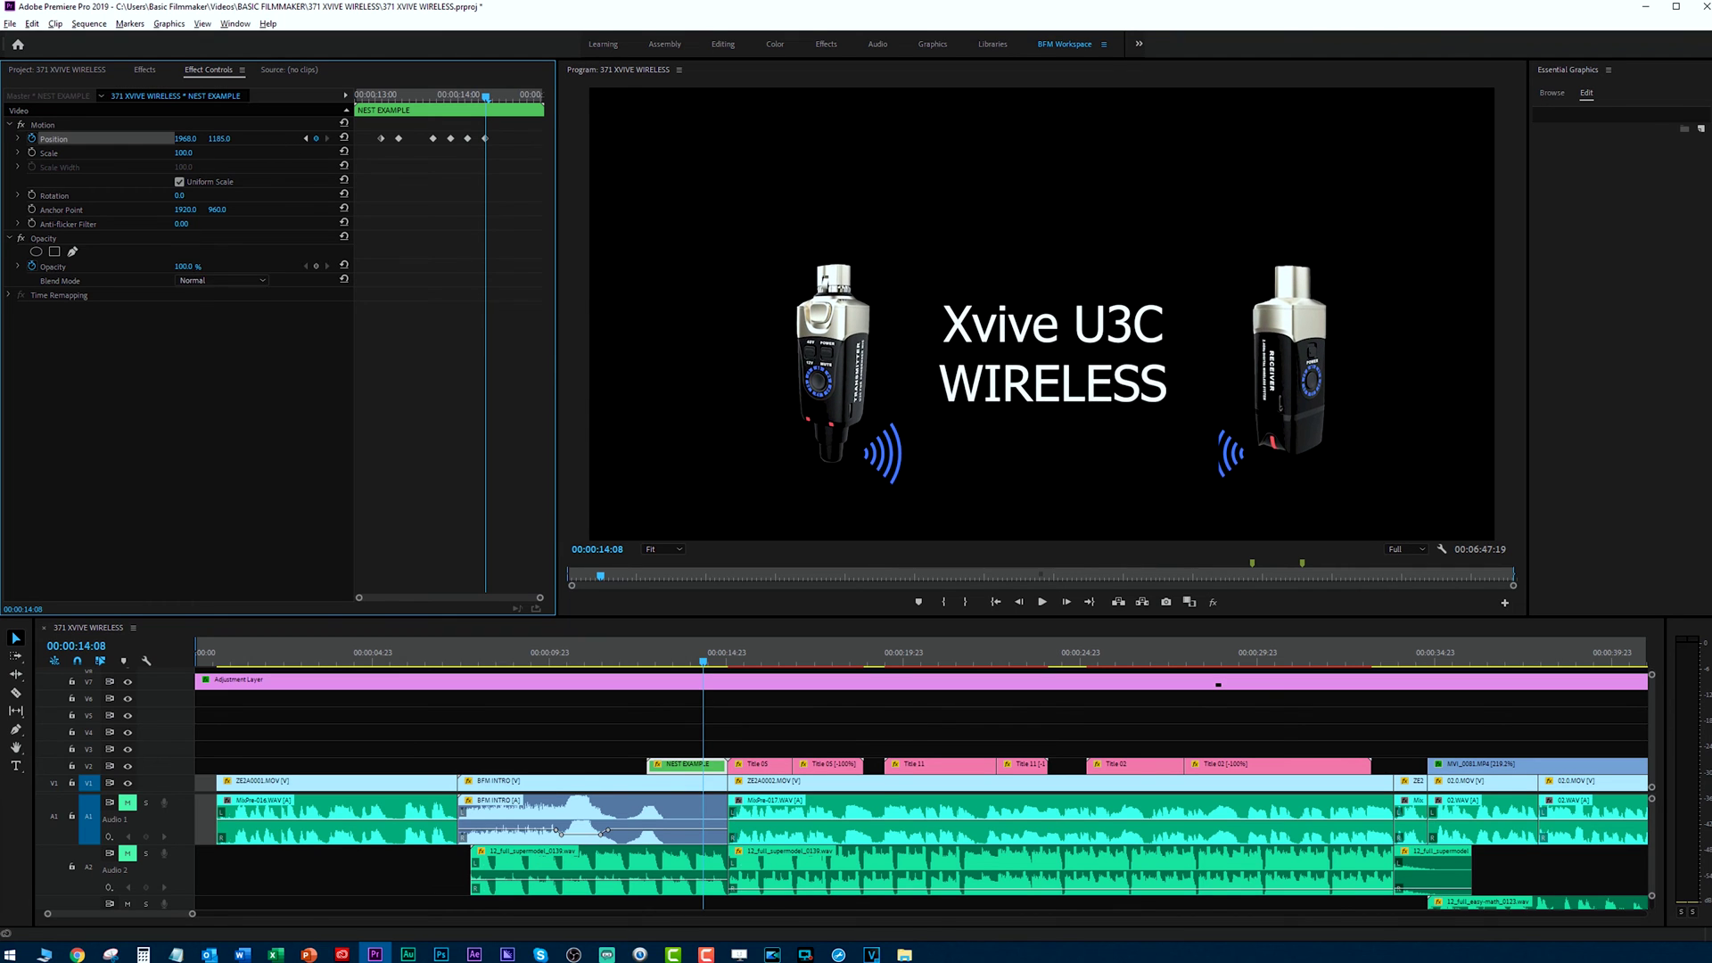
drag(220, 138, 185, 184)
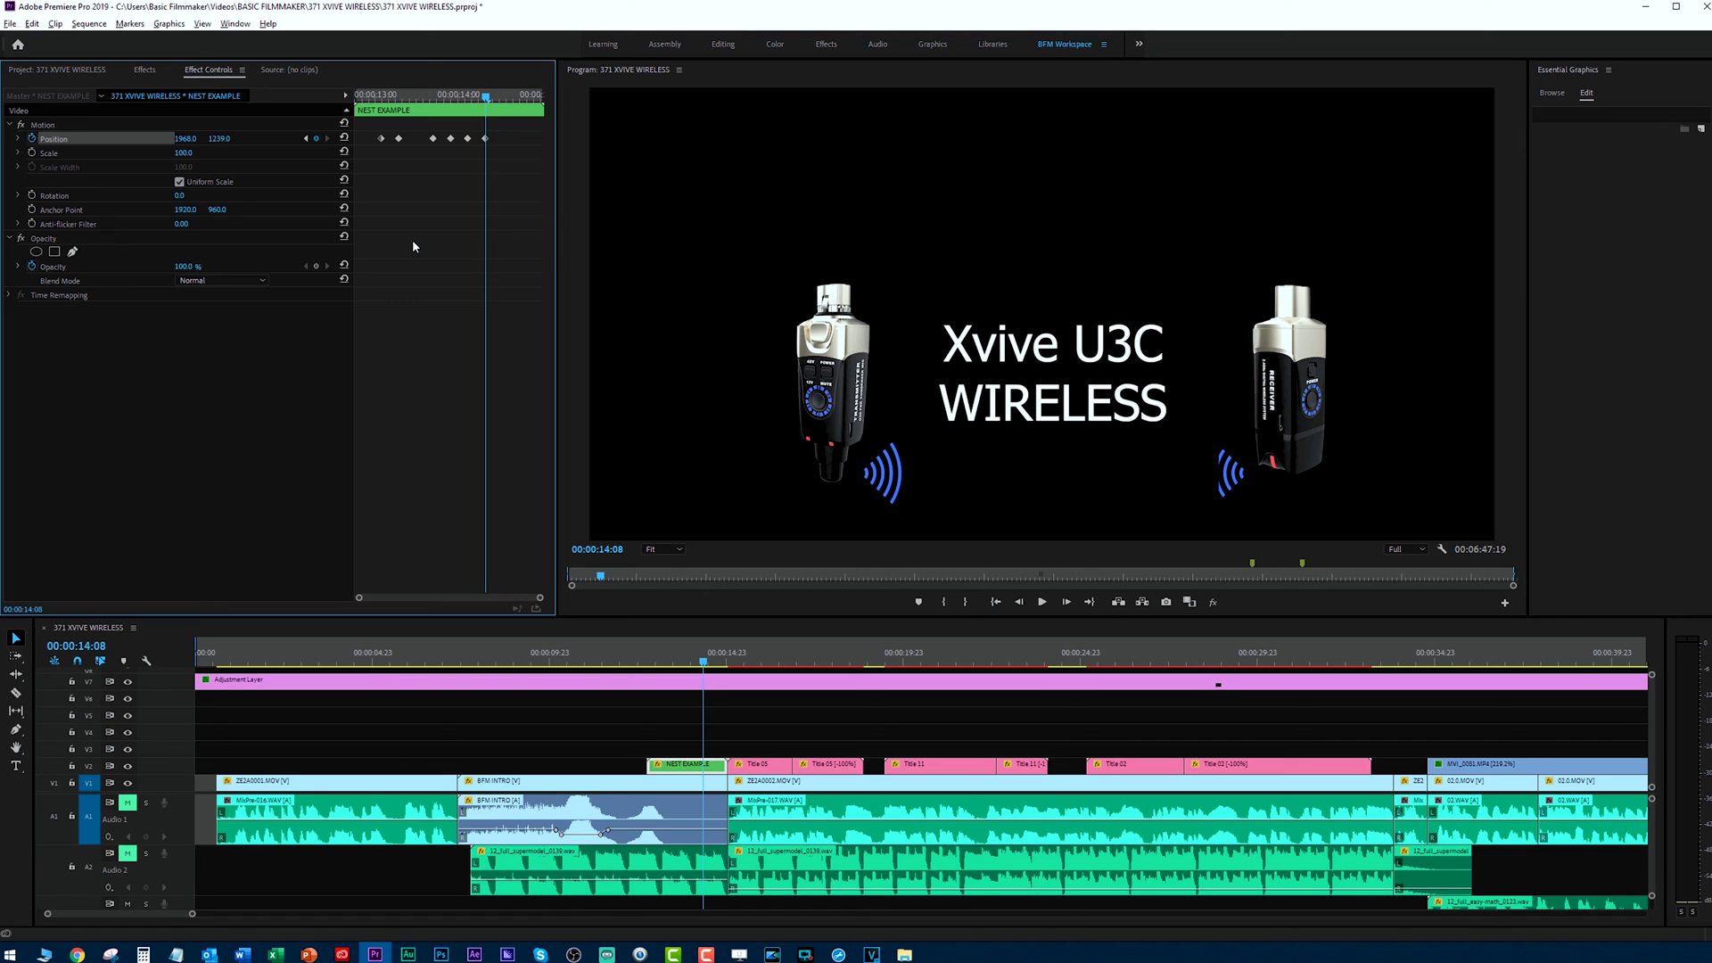
Keyframe Position at 14:18 and drop the title off the bottom to Y 2456.
key(shift+Right)
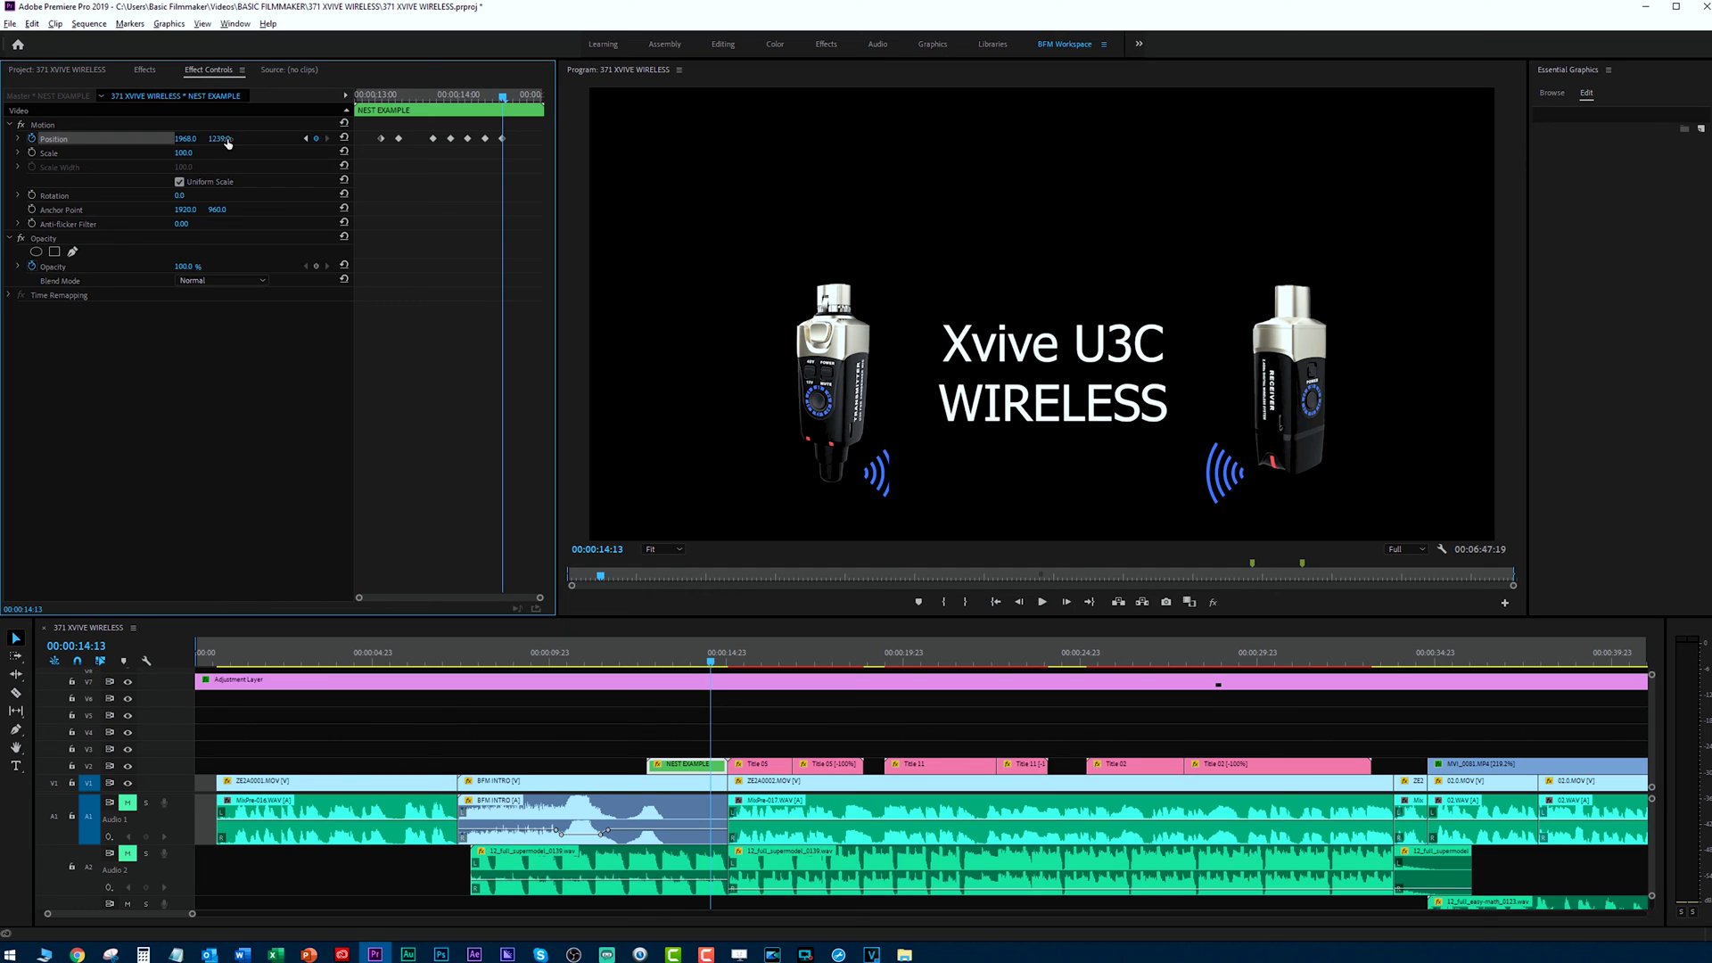
mouse_move(219, 138)
mouse_down()
mouse_move(134, 138)
mouse_move(210, 138)
mouse_up()
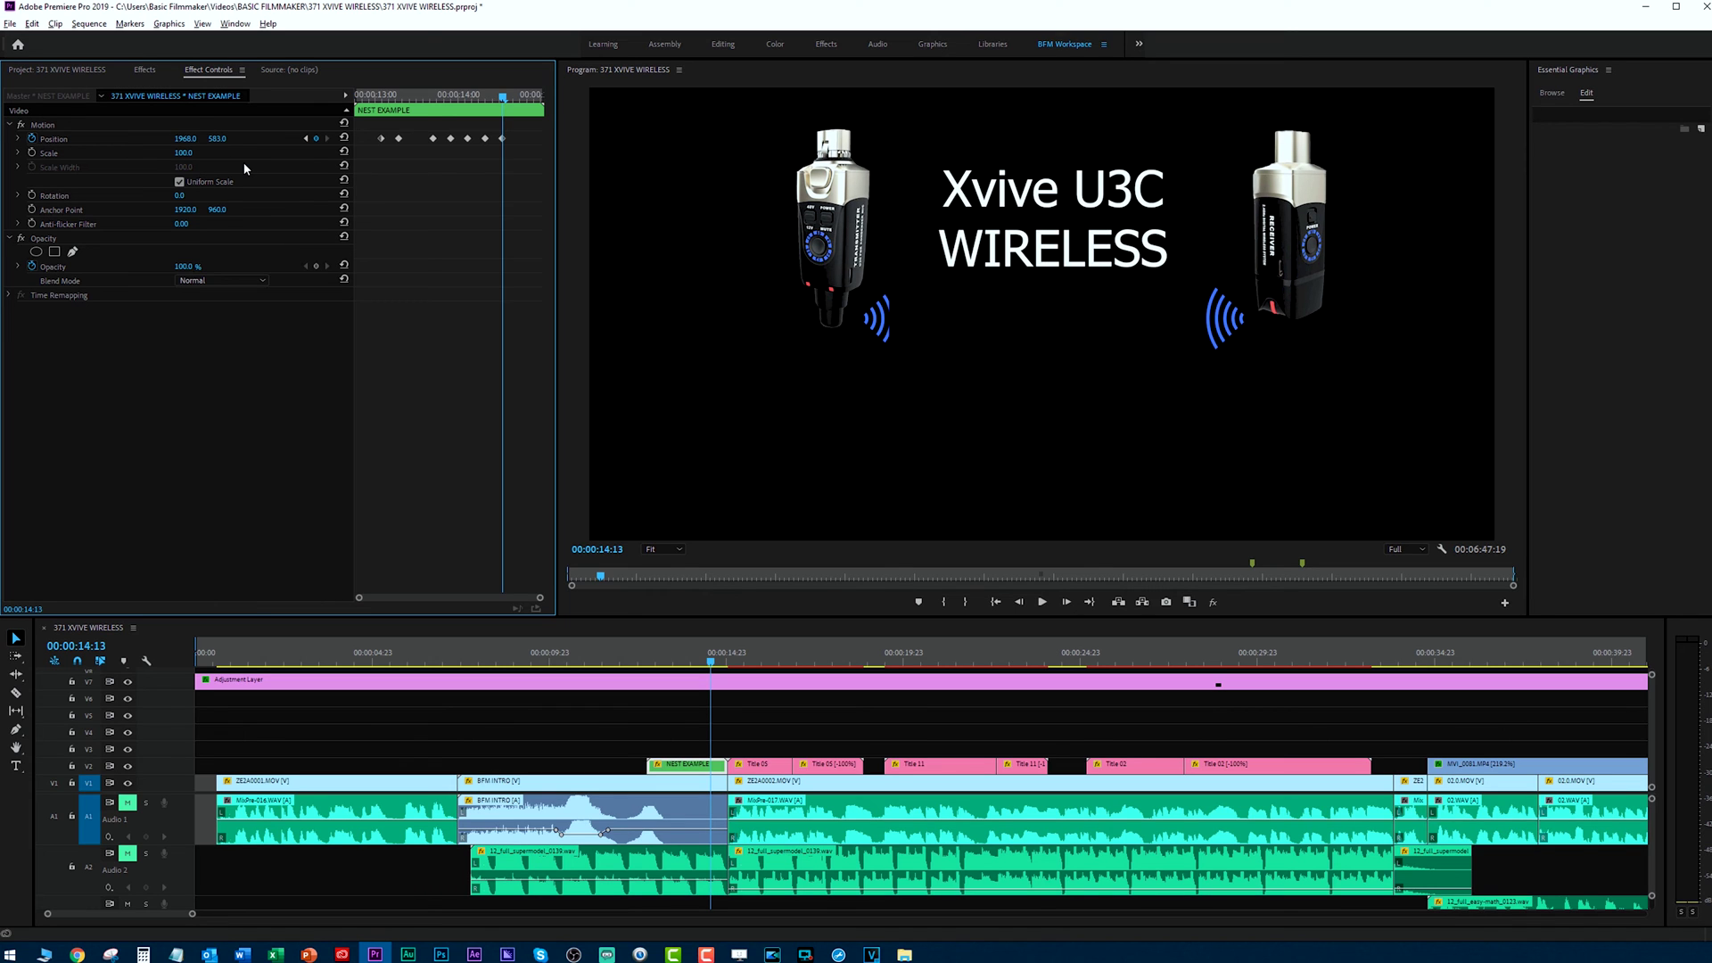
key(shift+Right)
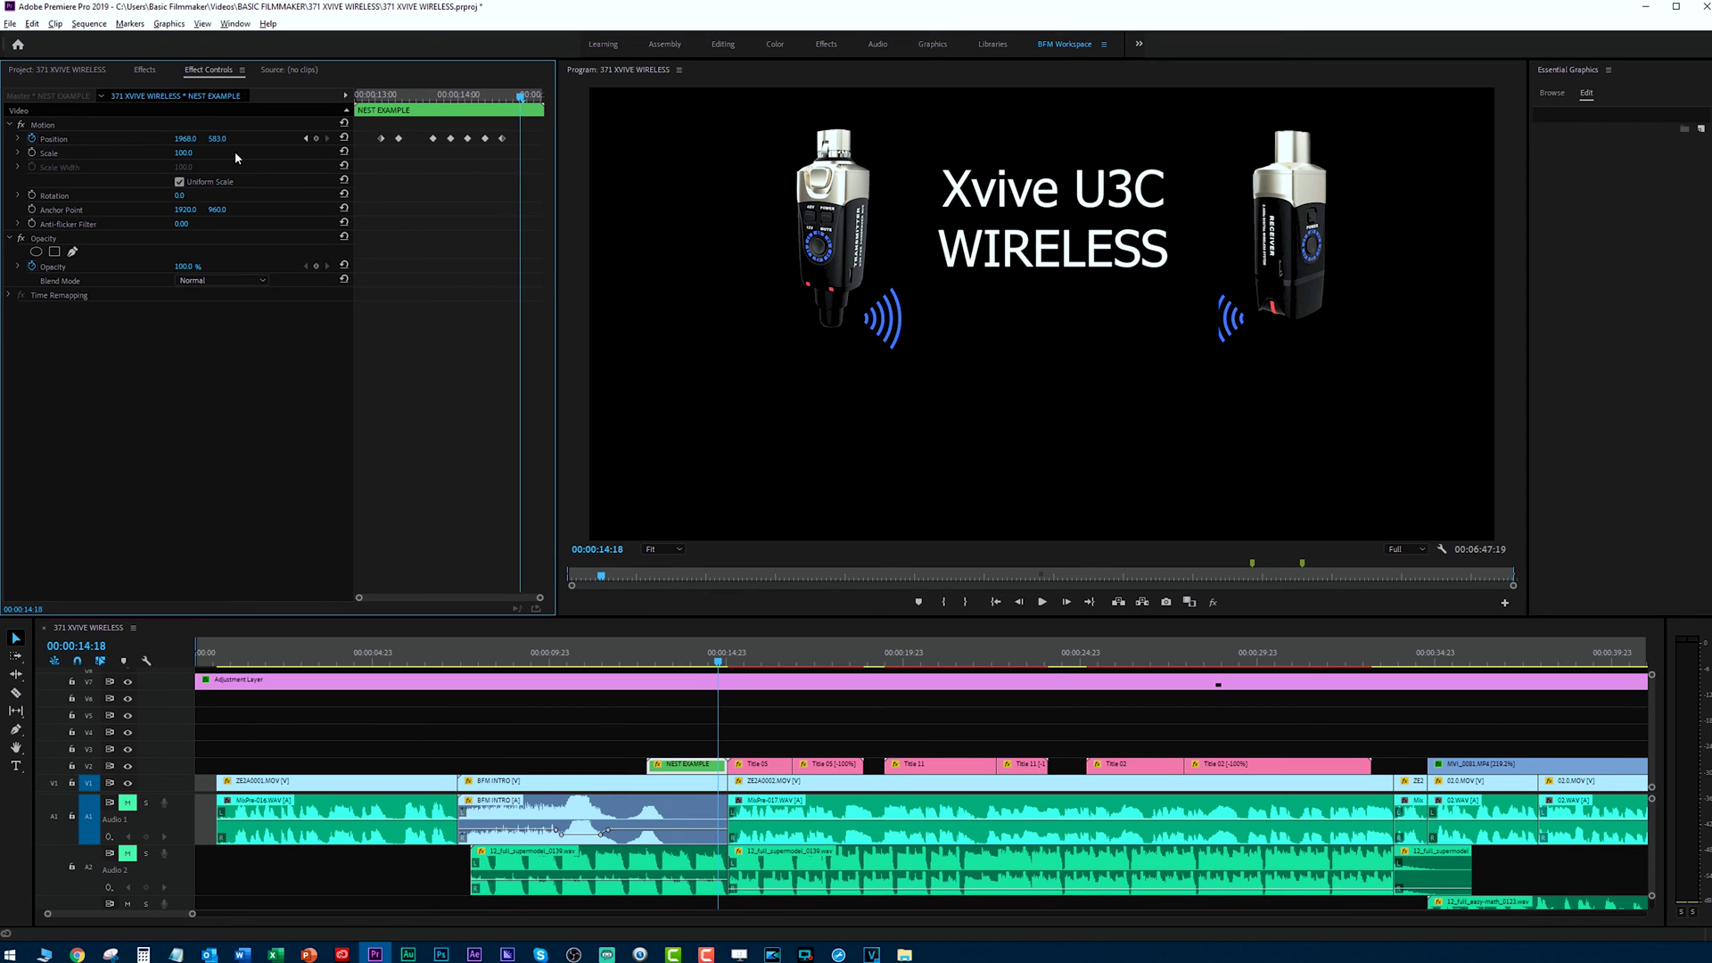
click(315, 139)
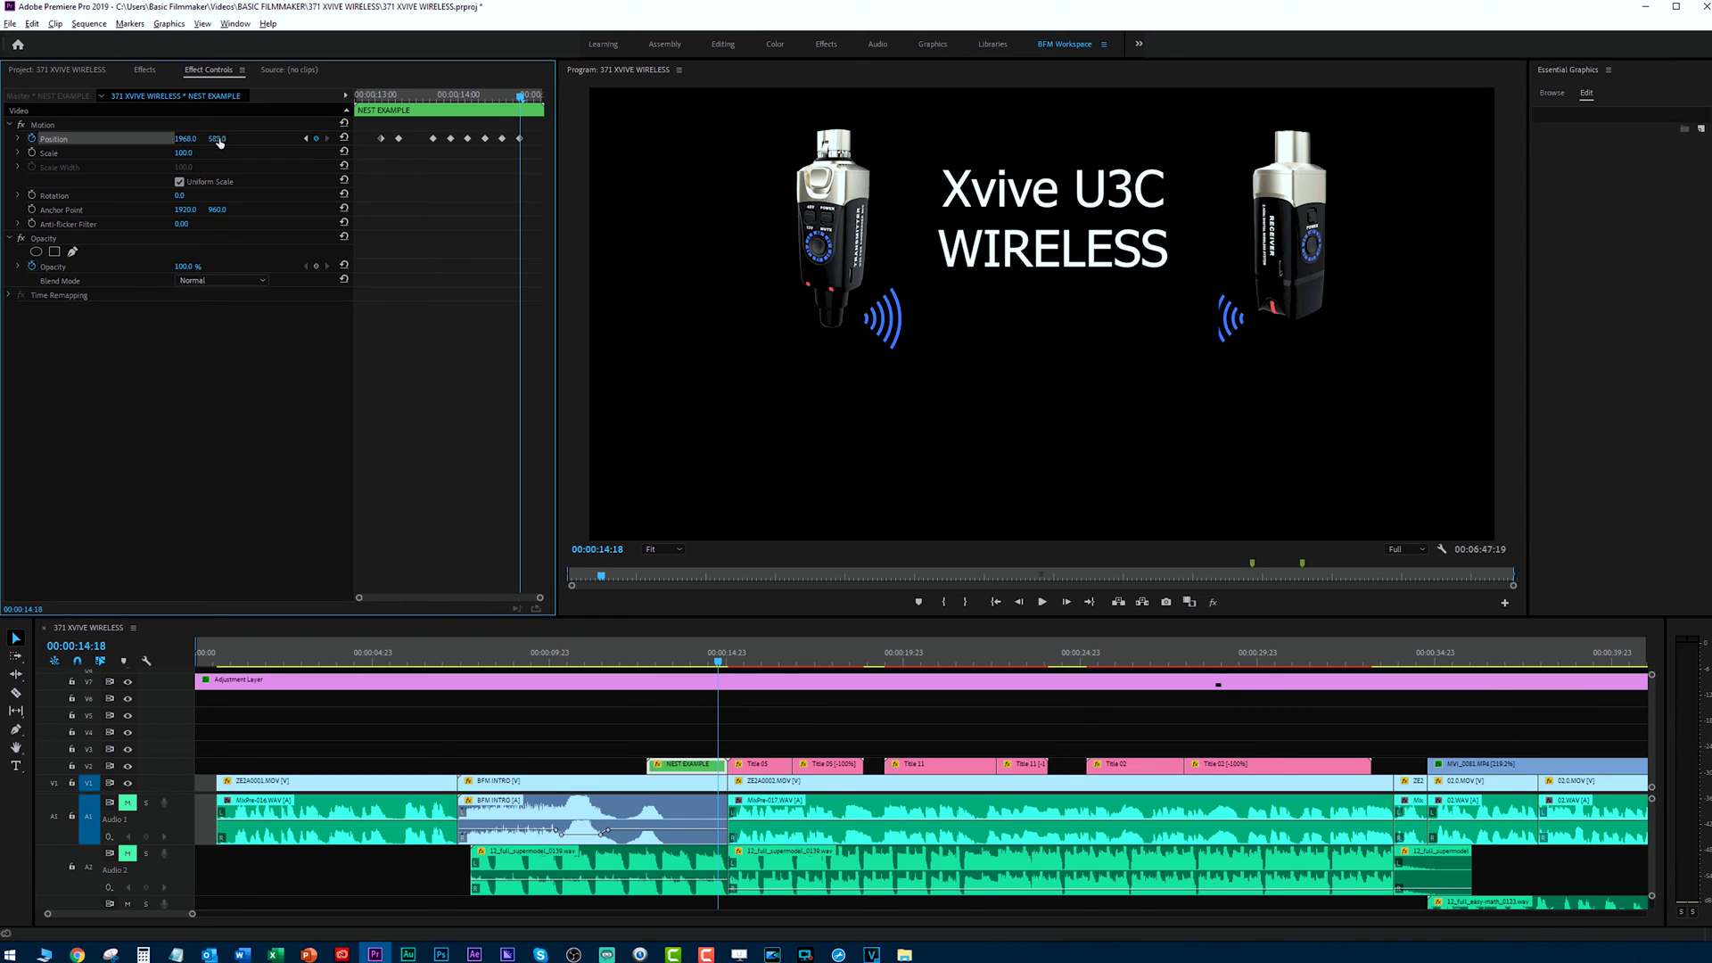
drag(215, 141, 419, 141)
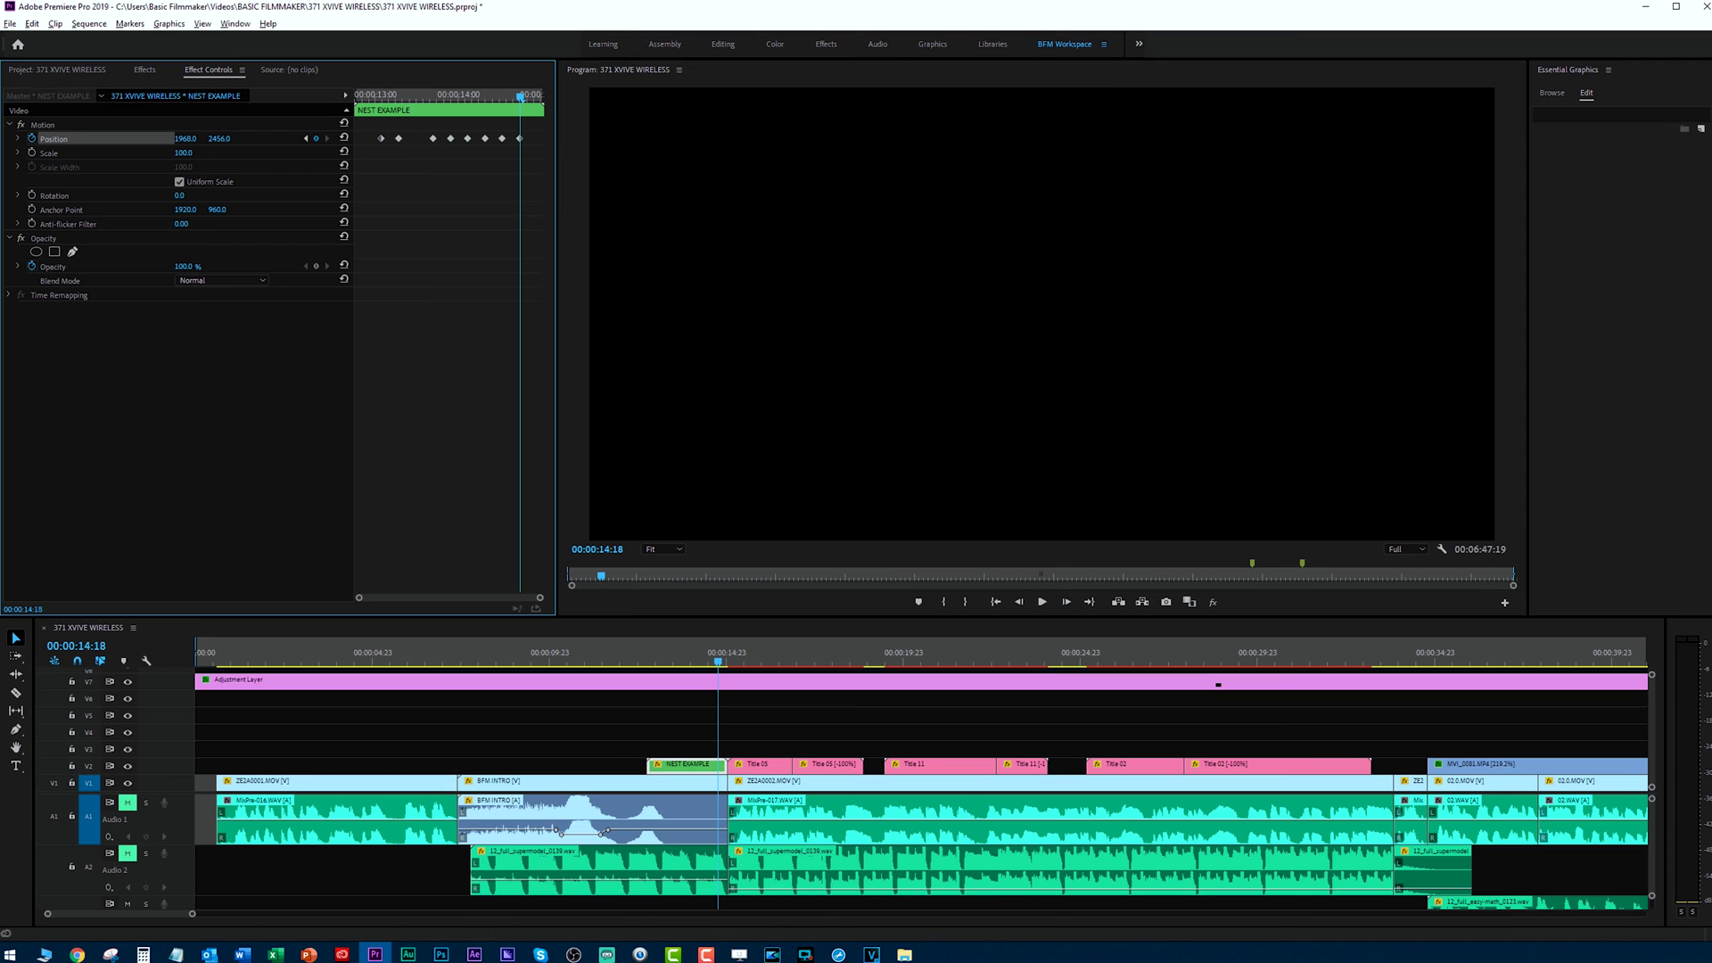
Play back the title animation from just before it, stopping at 13:19.
click(643, 665)
key(space)
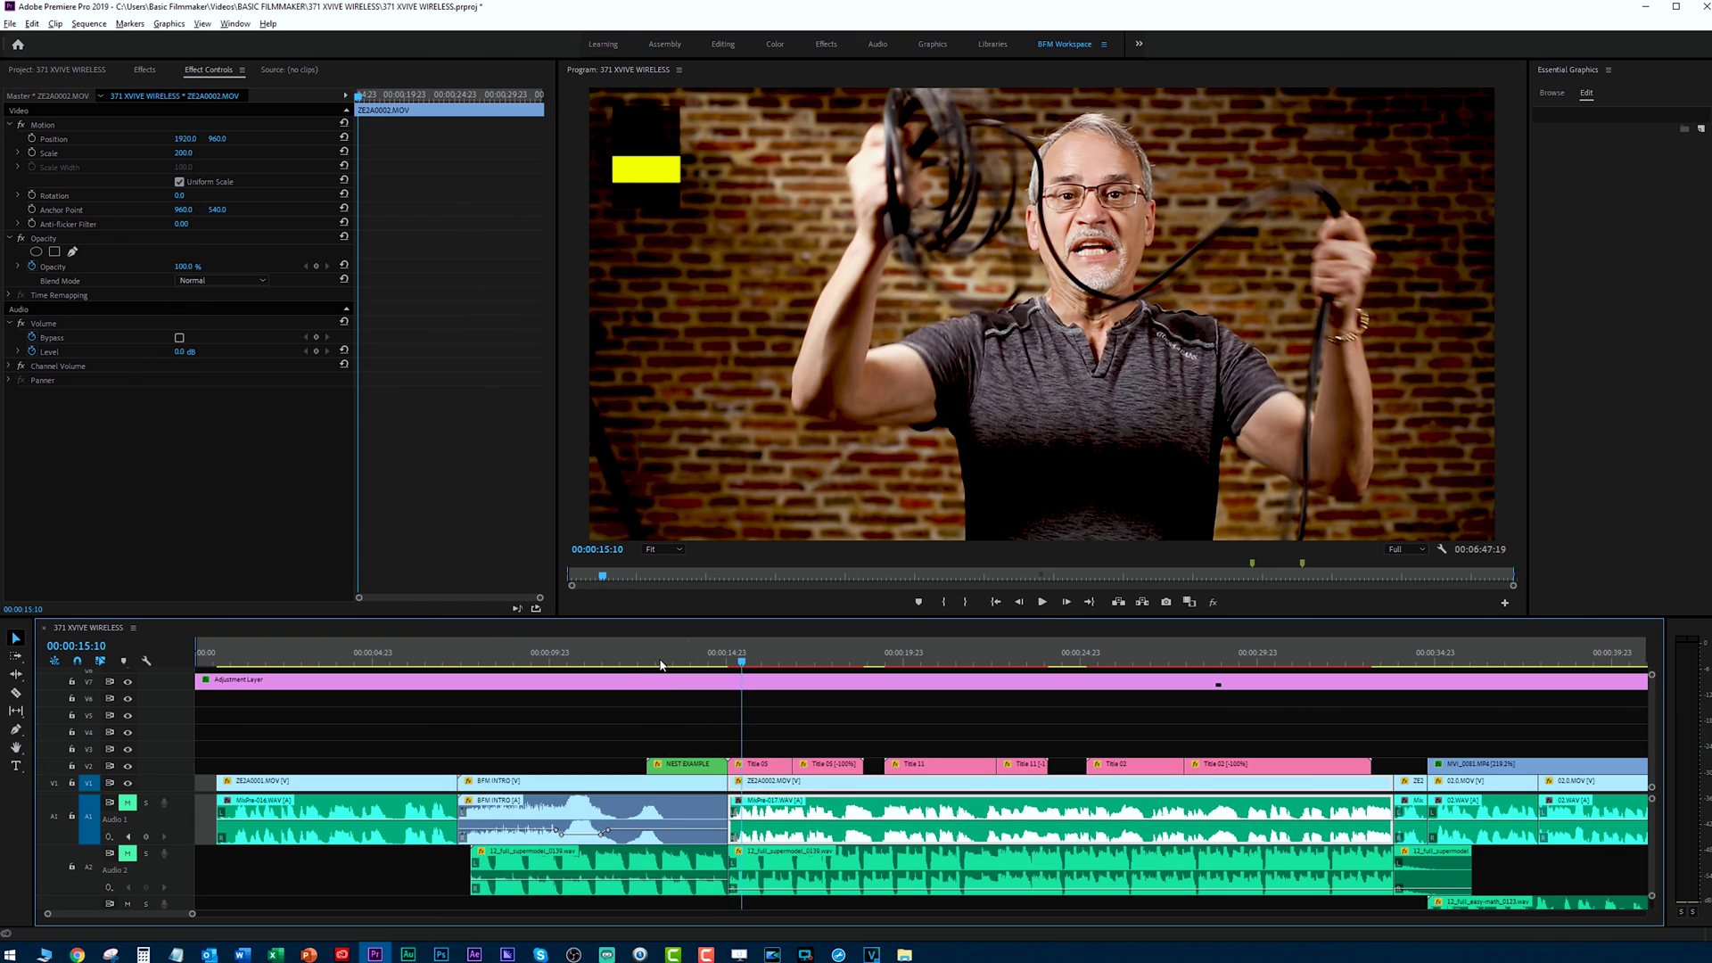
click(650, 657)
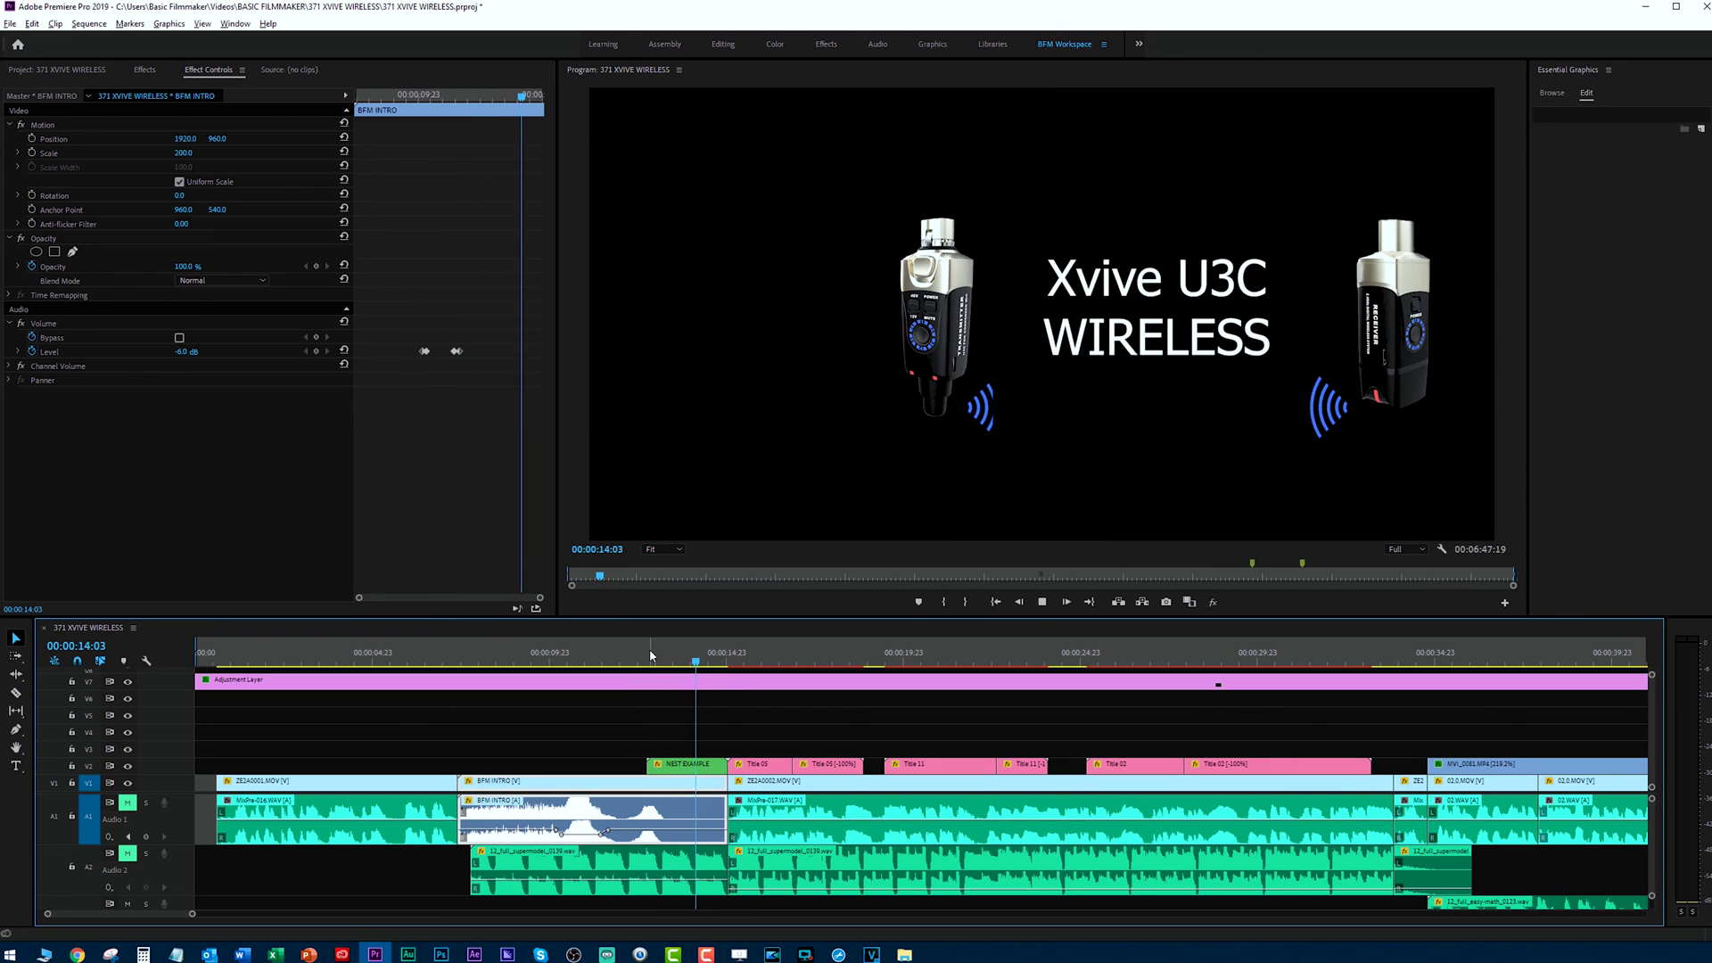
click(687, 664)
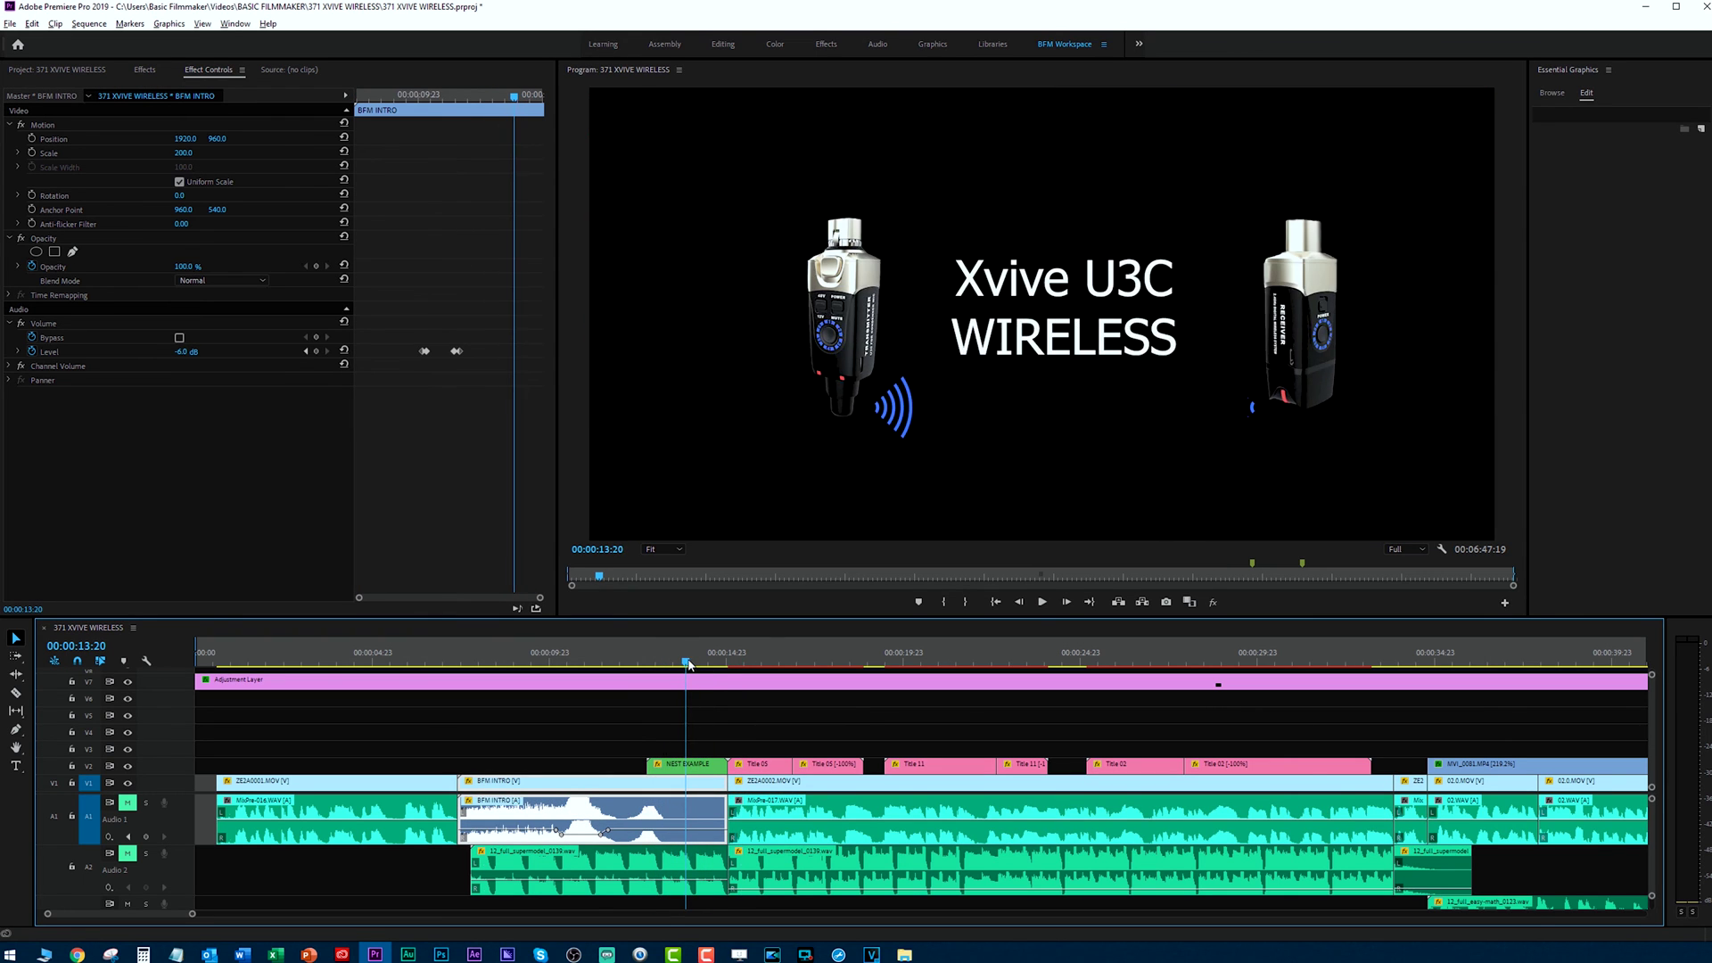
Open the NEST EXAMPLE nest in its own tab, then return to 371 XVIVE WIRELESS.
click(695, 765)
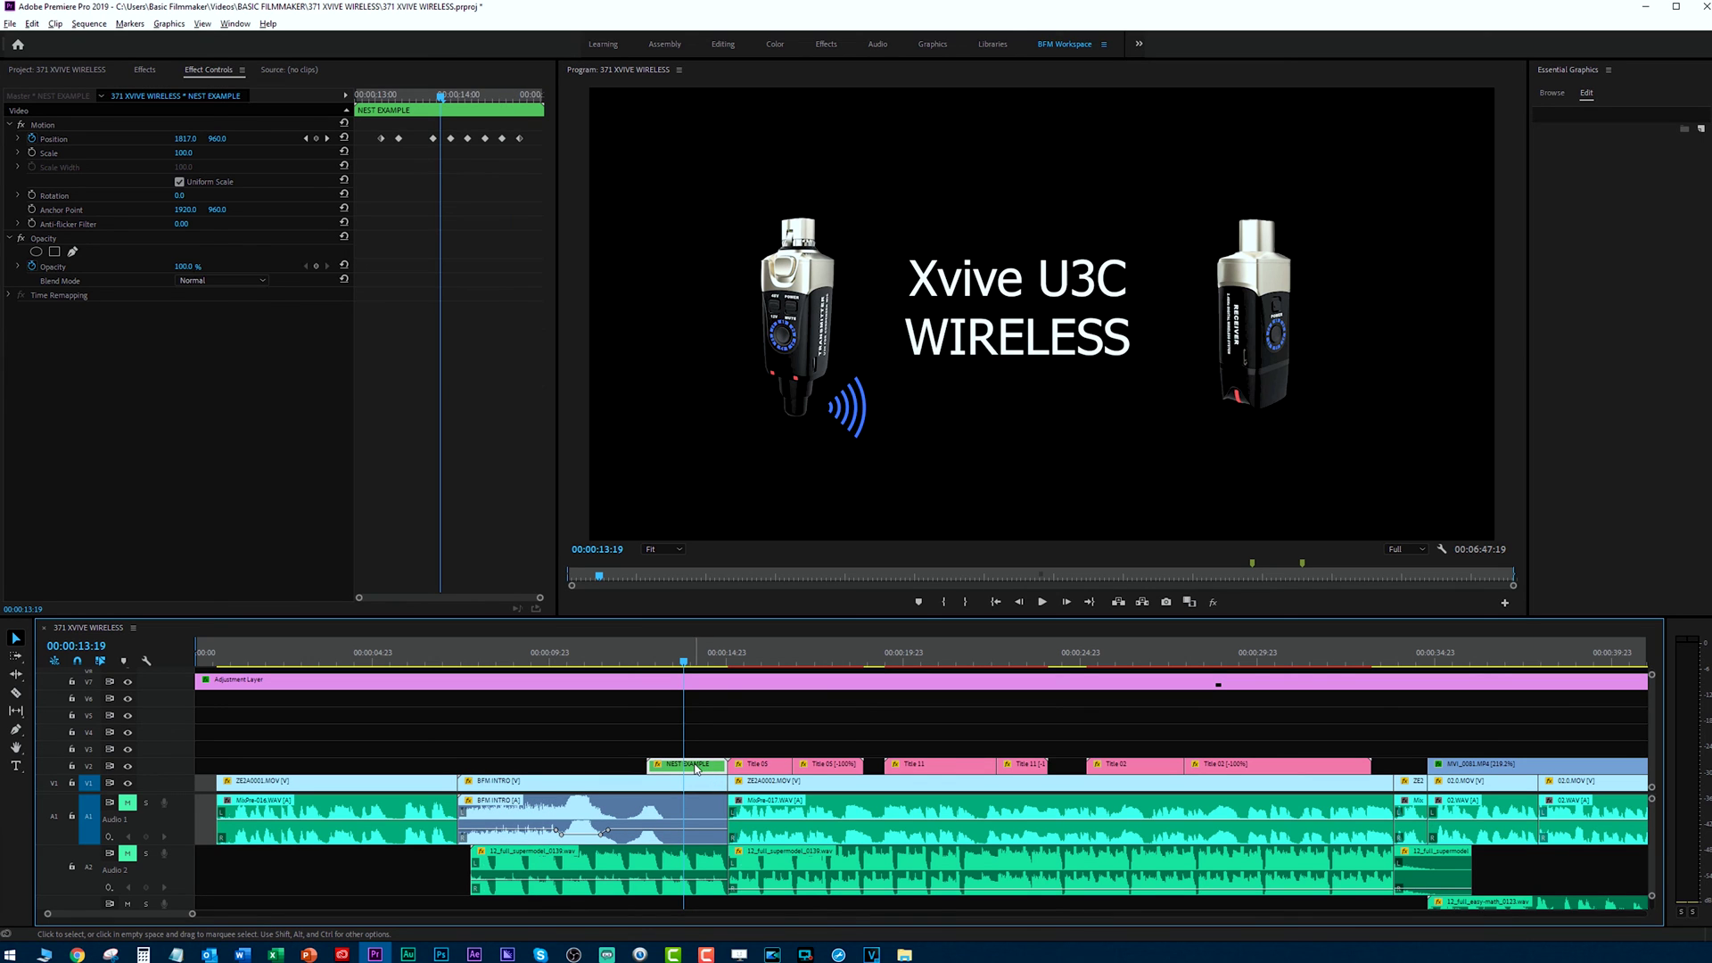
double_click(689, 774)
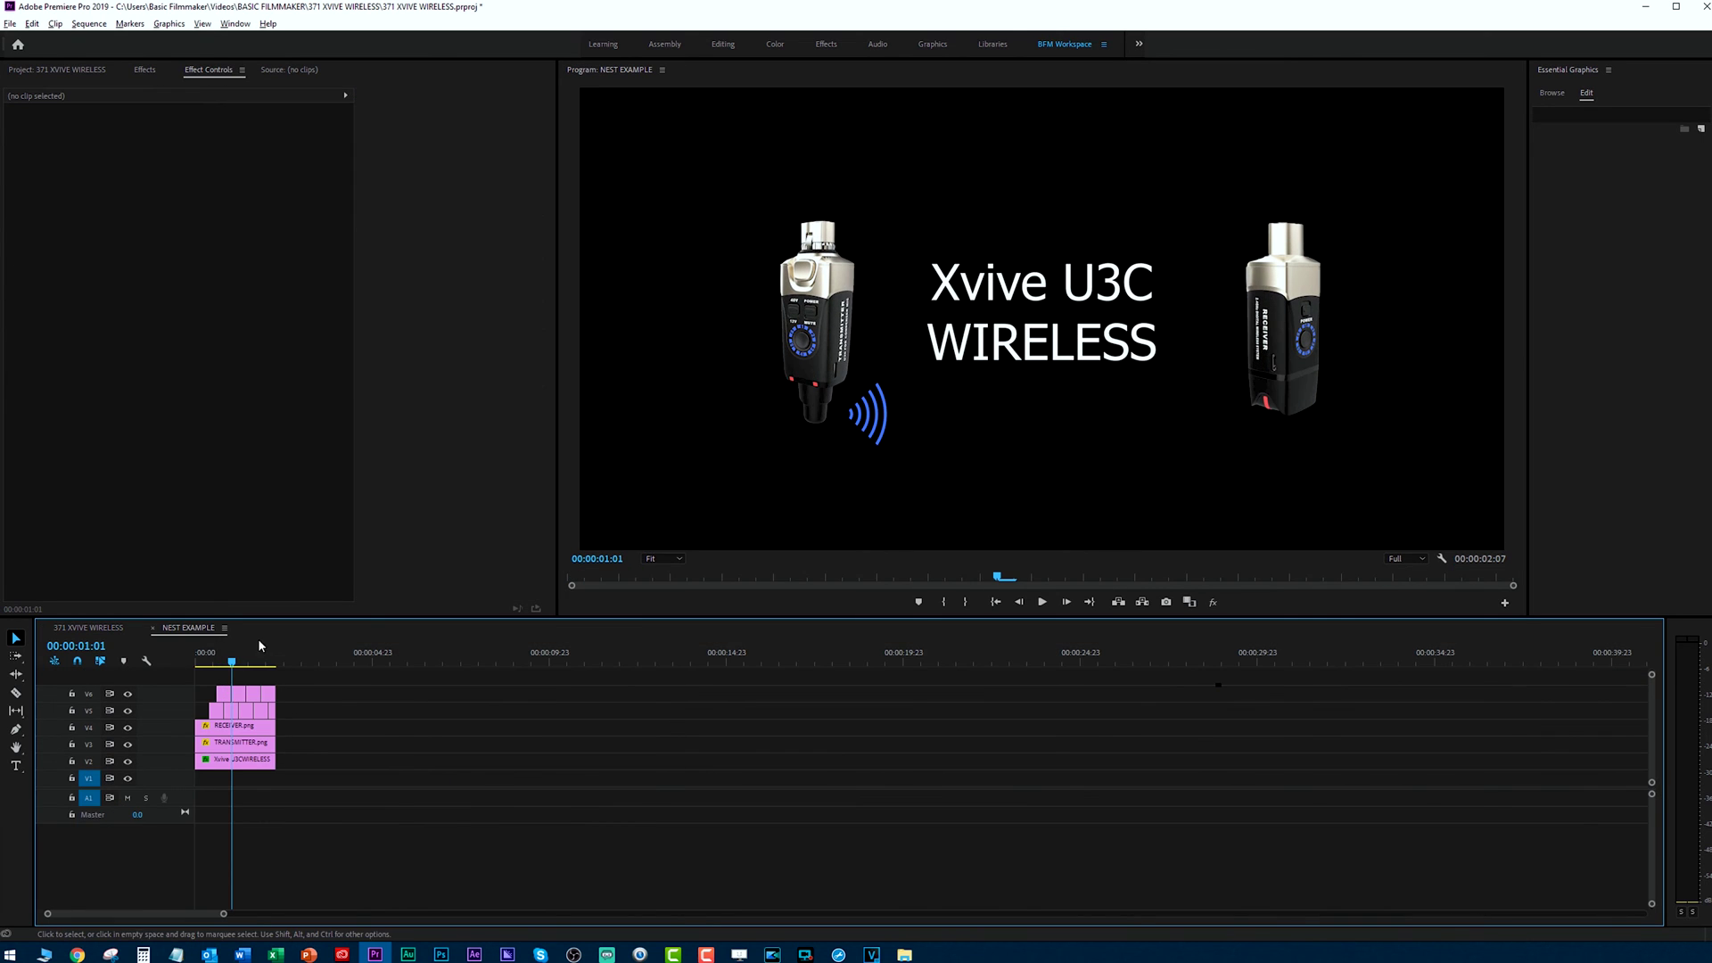
click(85, 629)
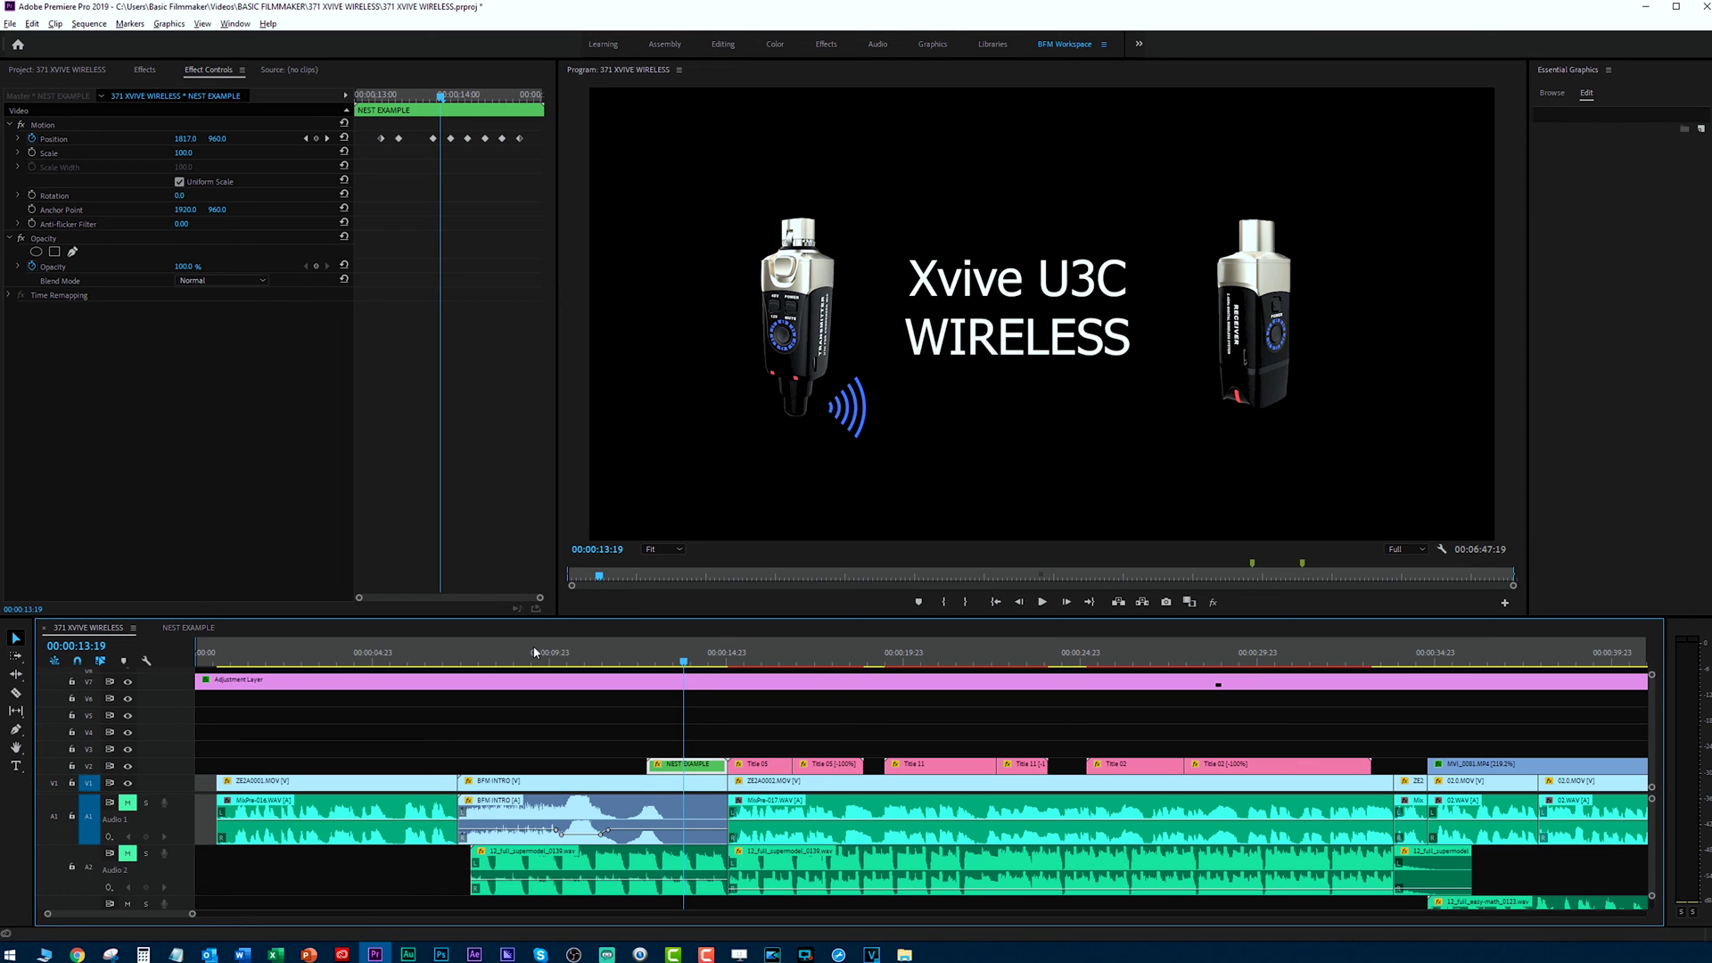
drag(678, 664, 686, 669)
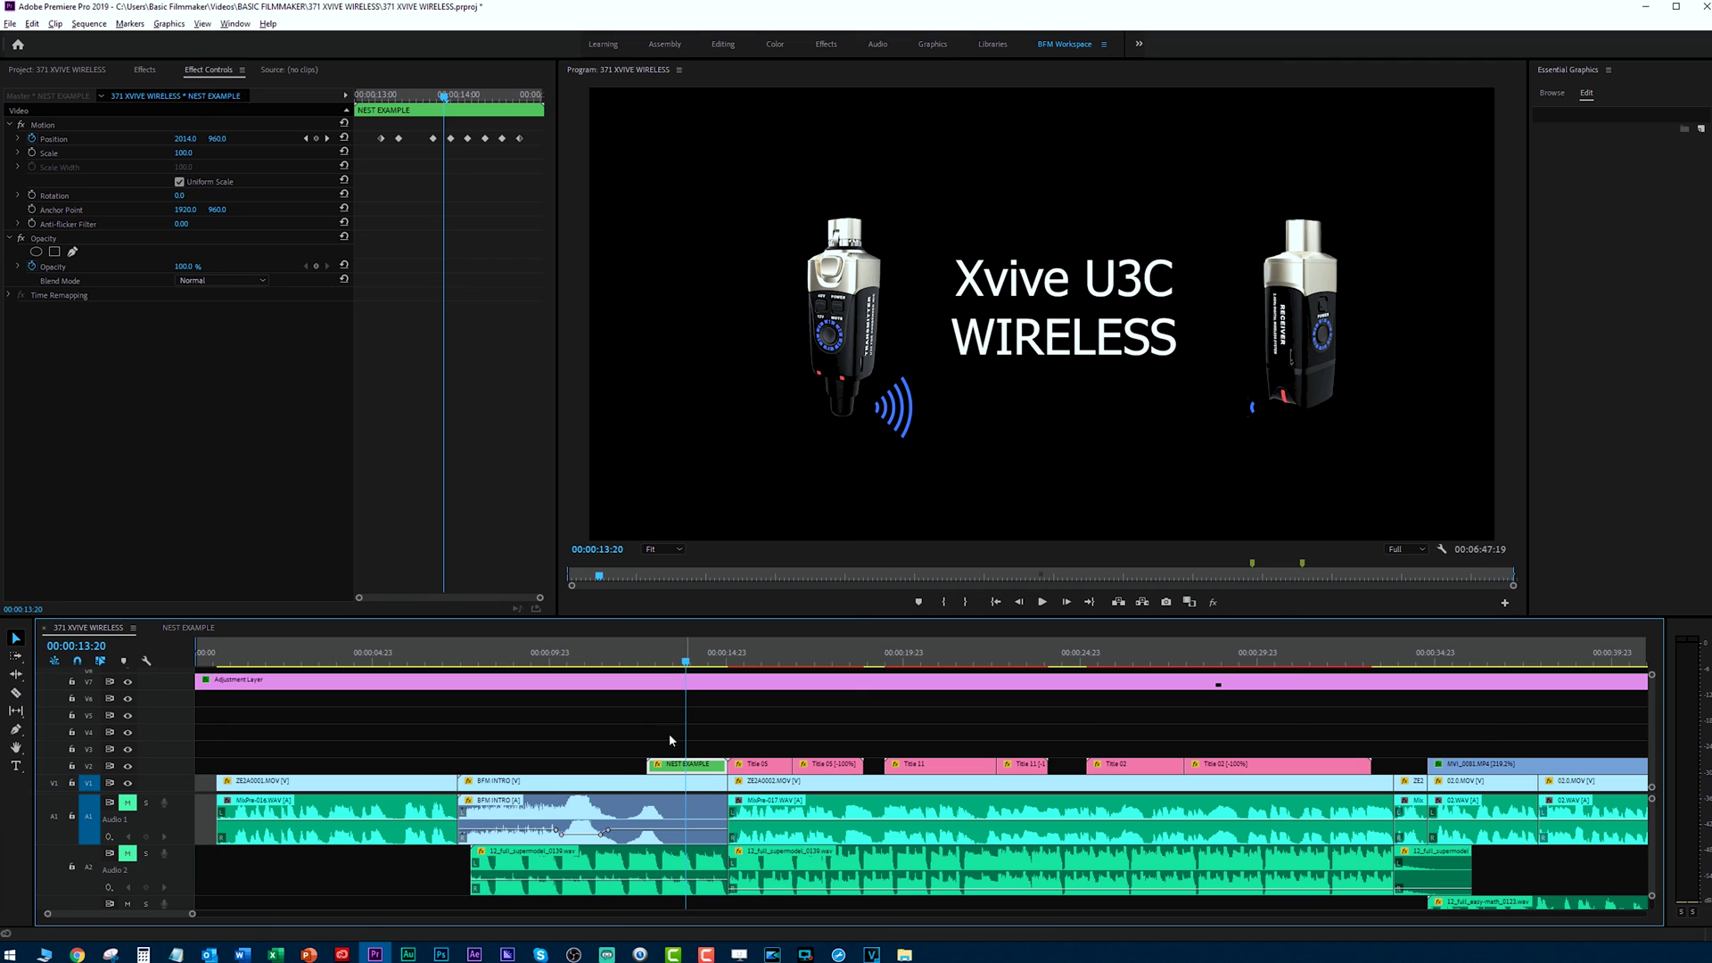
click(233, 24)
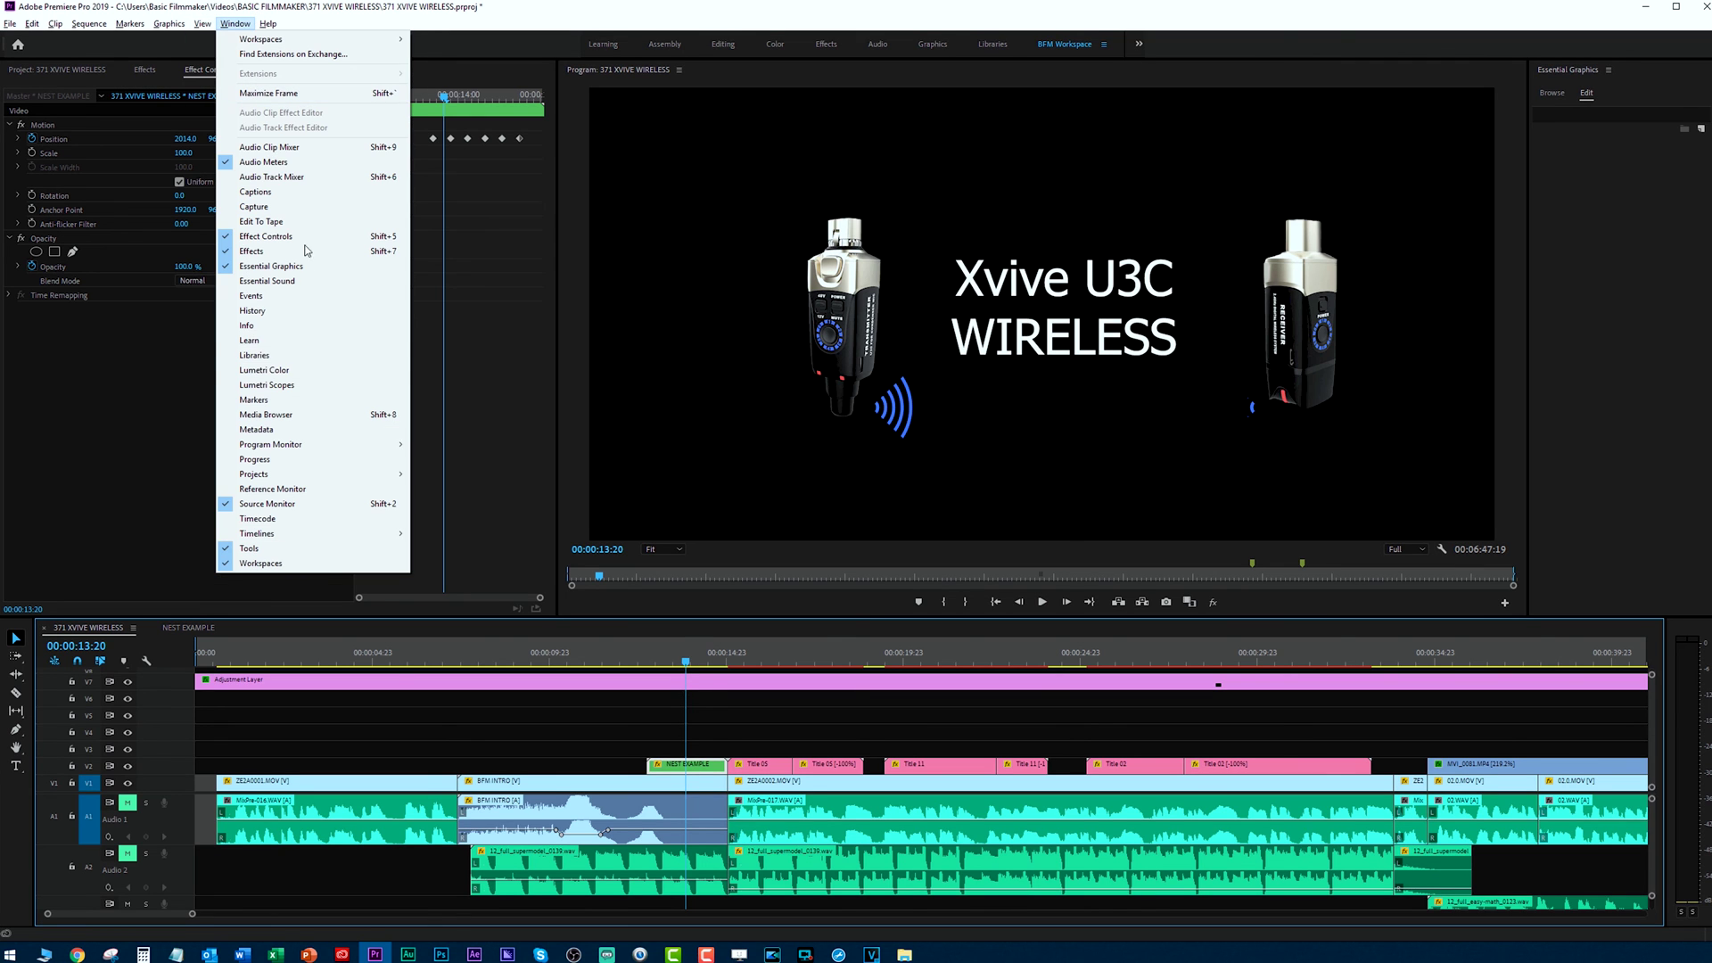
Apply Lumetri Color with Tint 100 and Temperature 51.1, then replay the pink title.
click(335, 370)
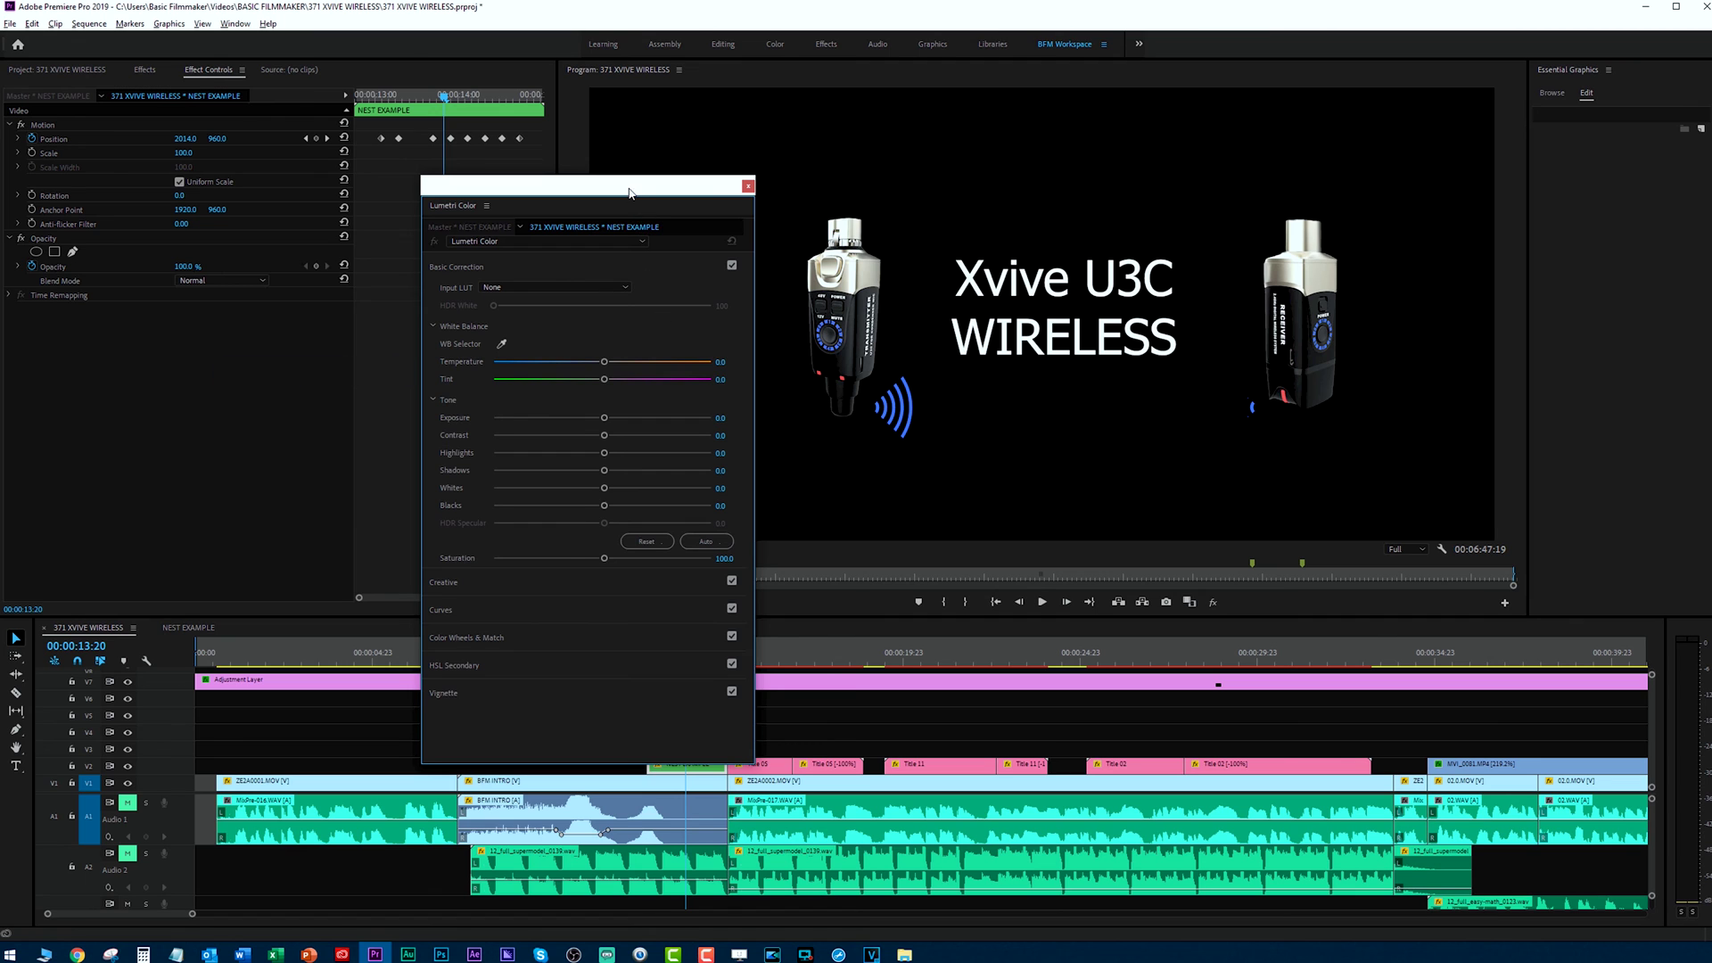
drag(629, 192, 288, 142)
drag(262, 328, 428, 342)
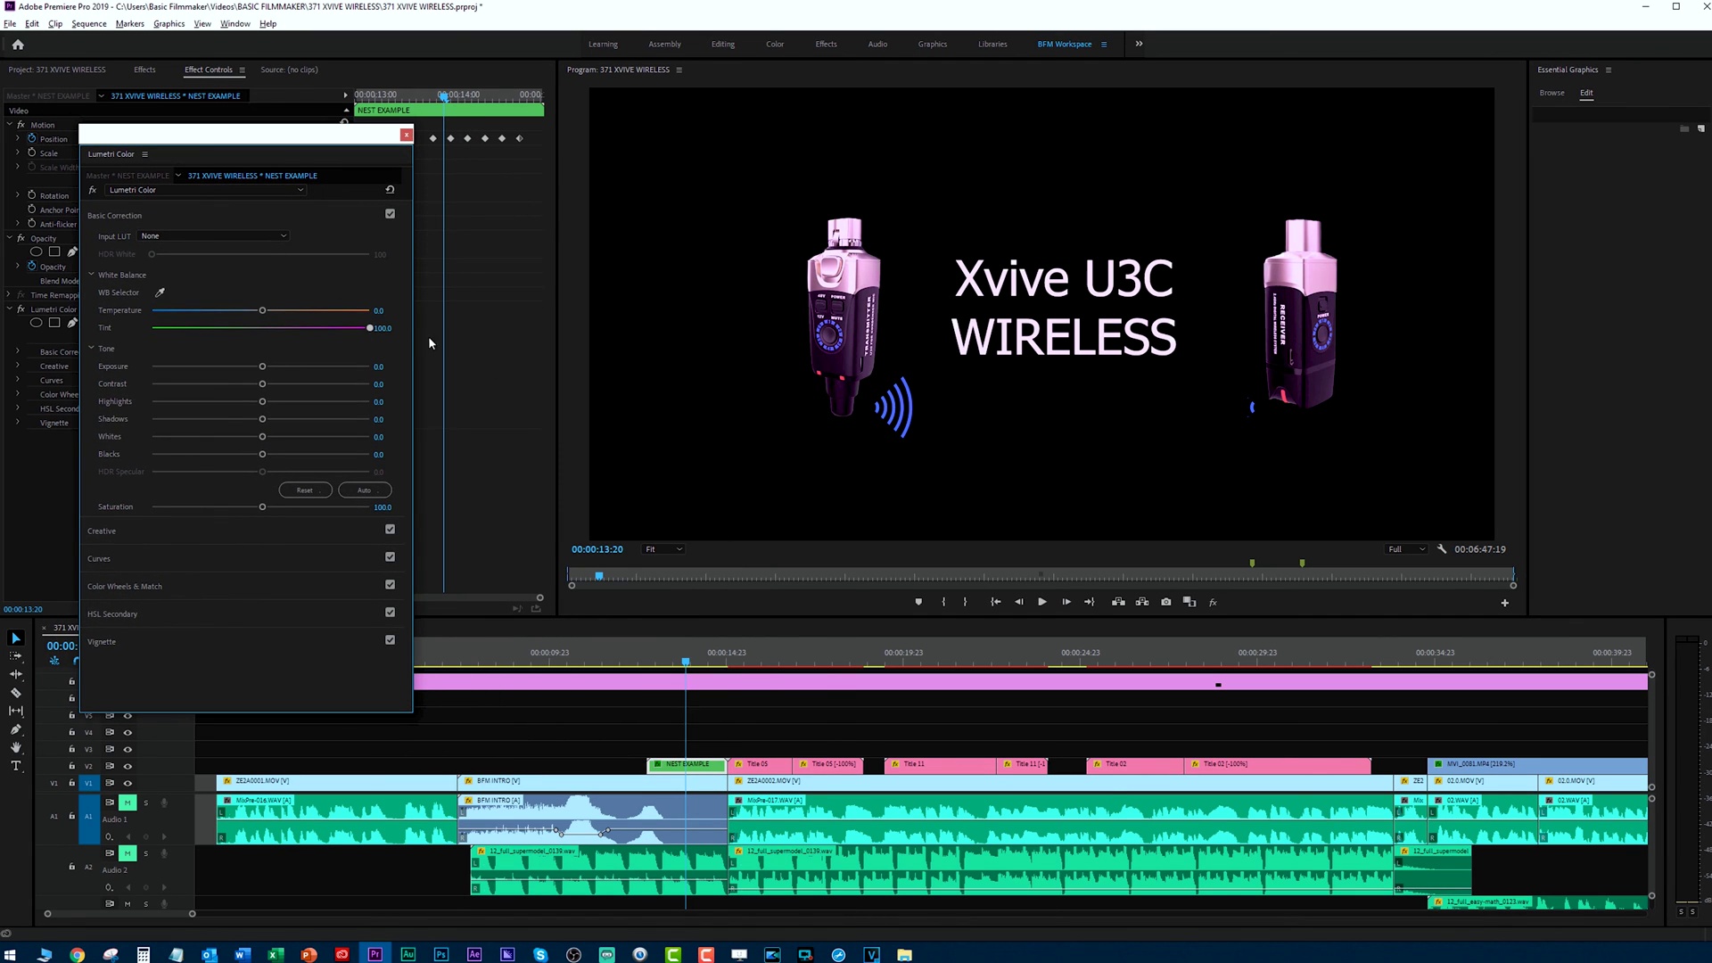
drag(260, 314, 321, 367)
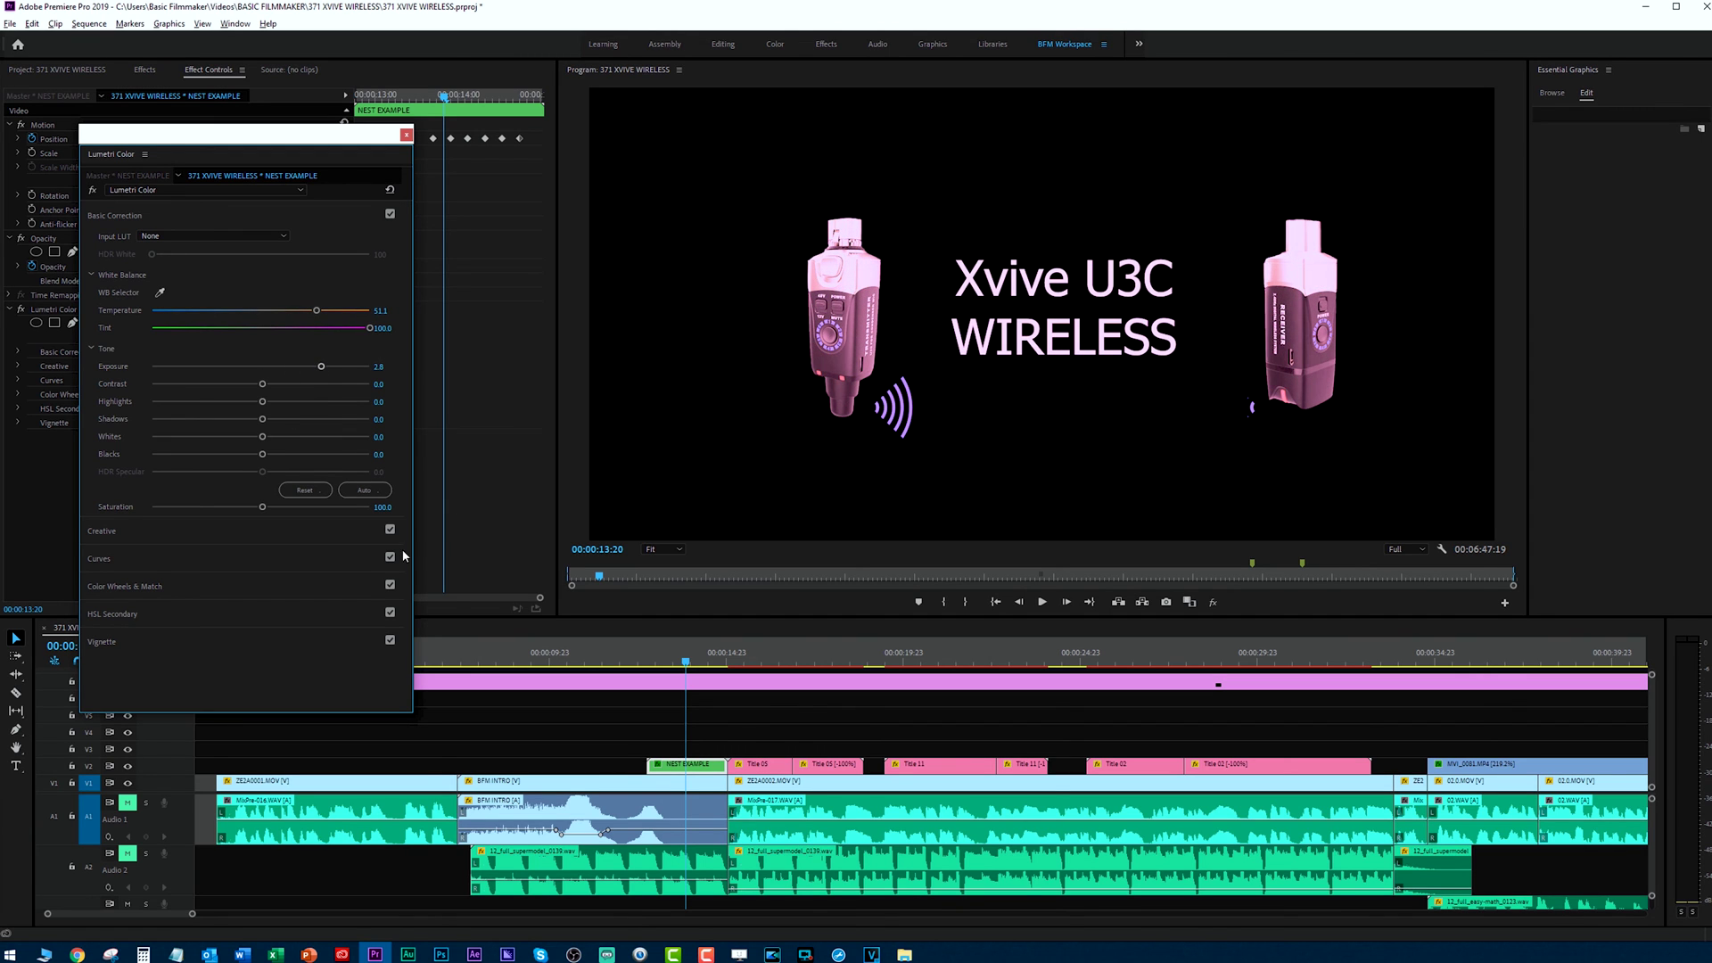
click(407, 135)
click(653, 661)
key(space)
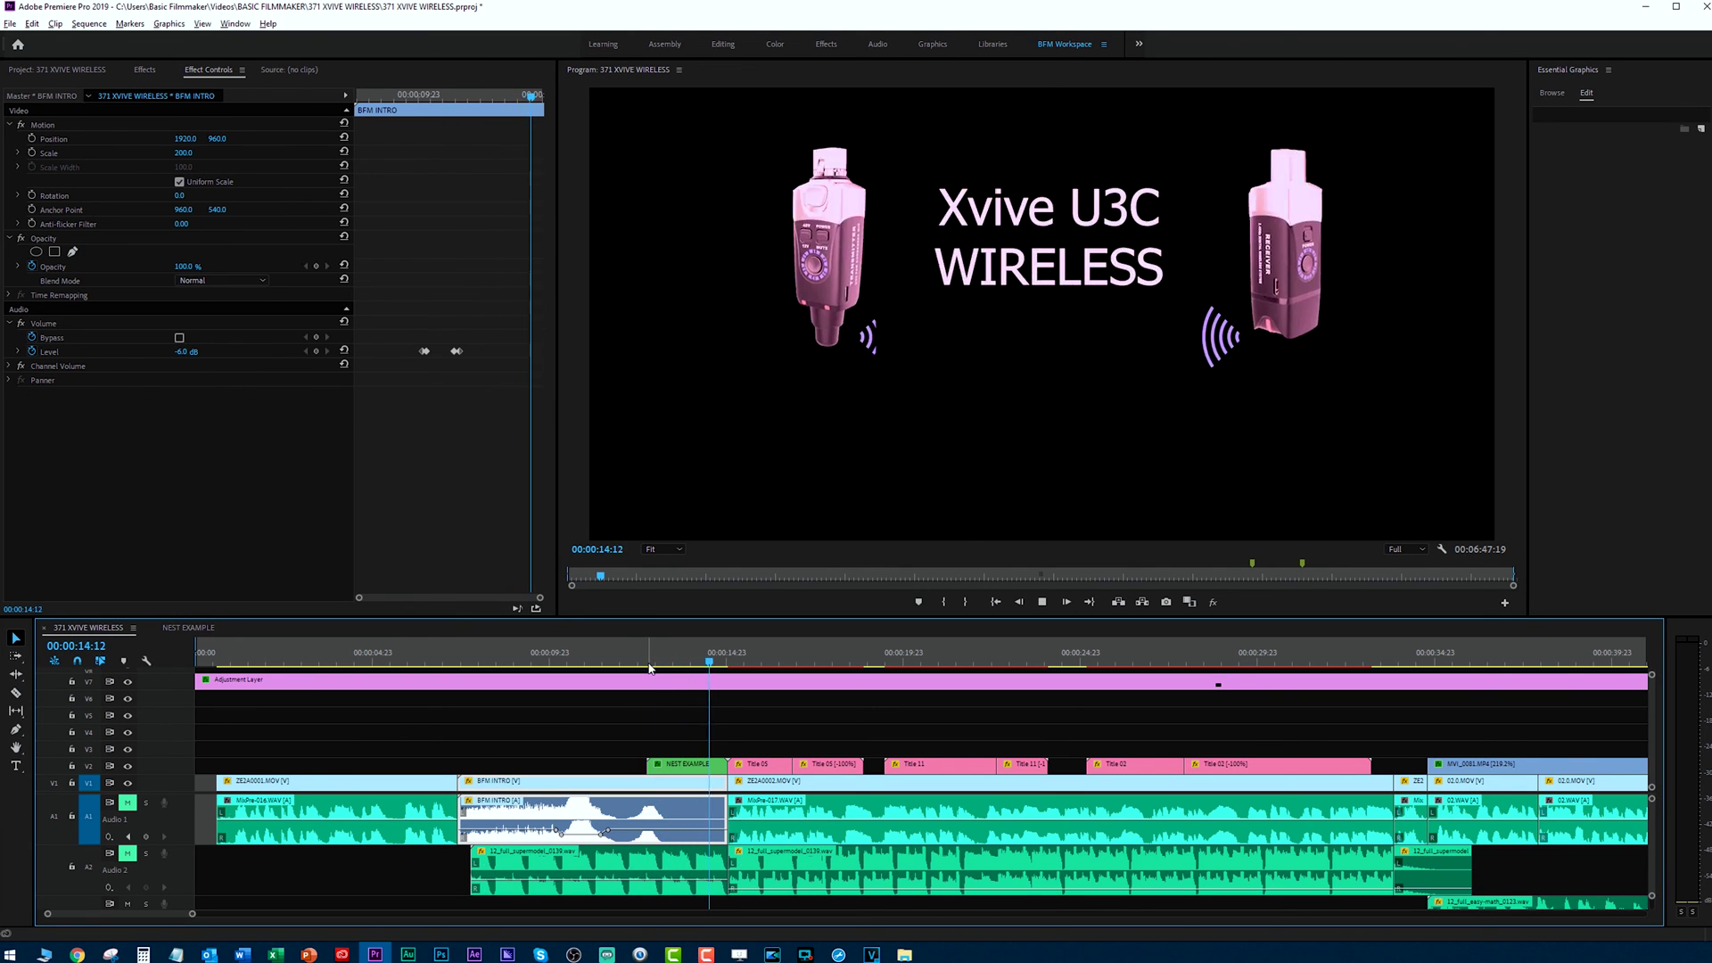
click(684, 661)
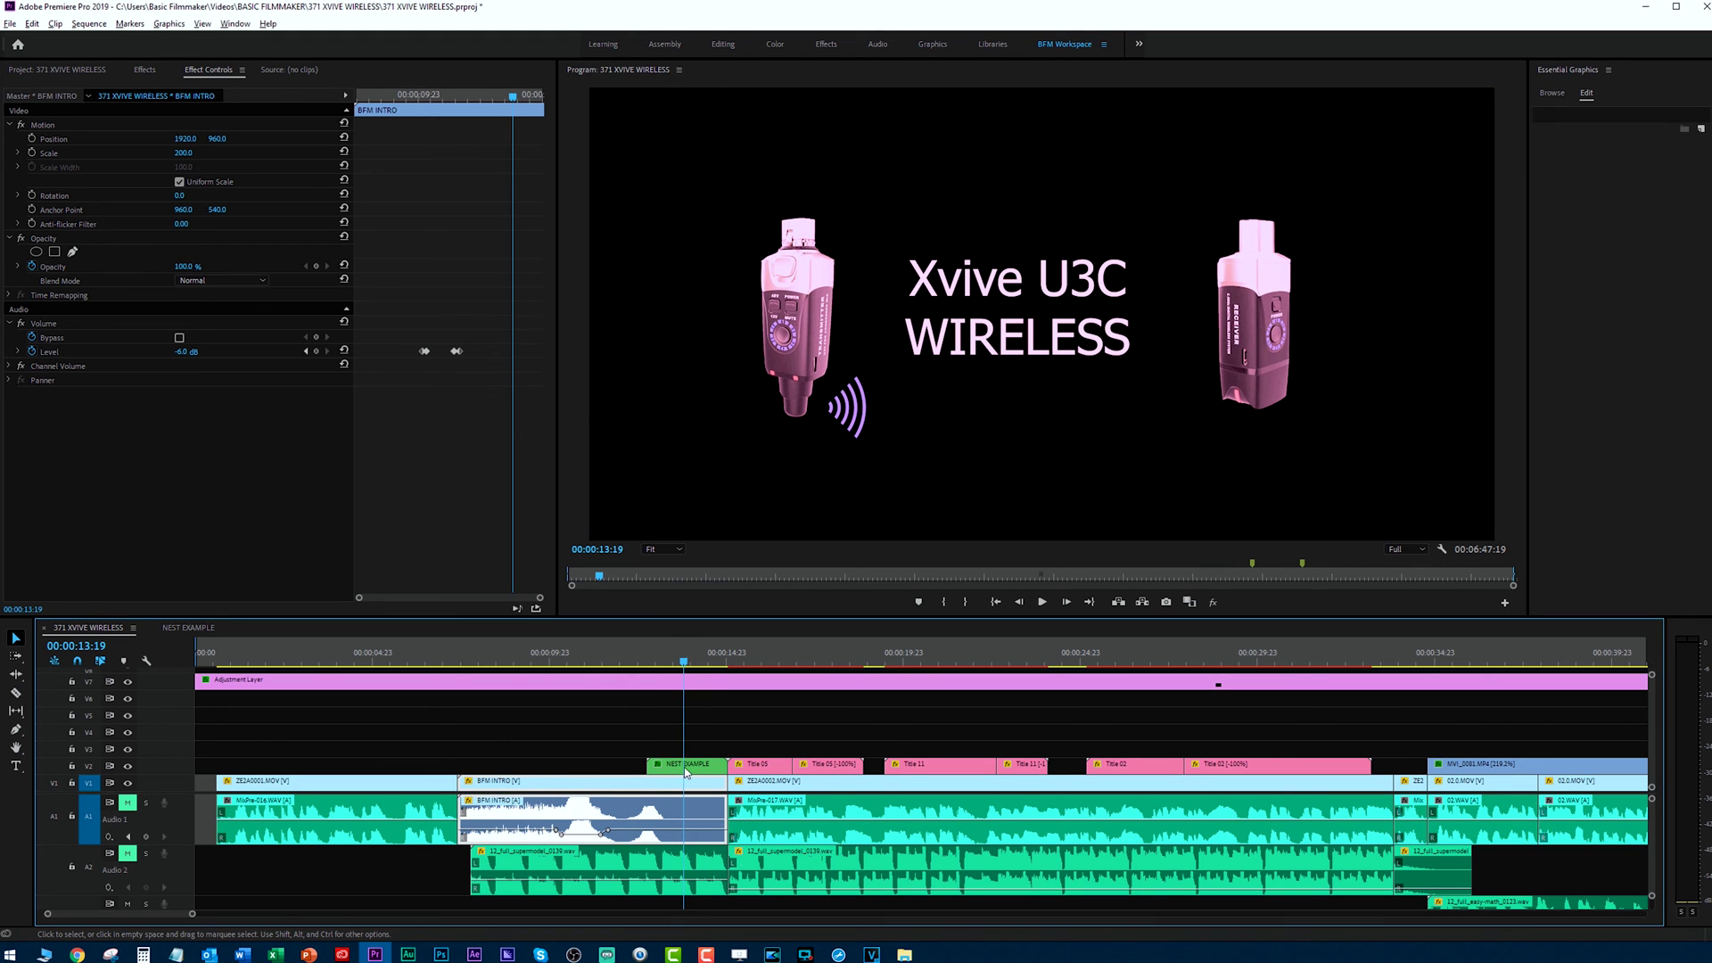
click(698, 769)
double_click(699, 771)
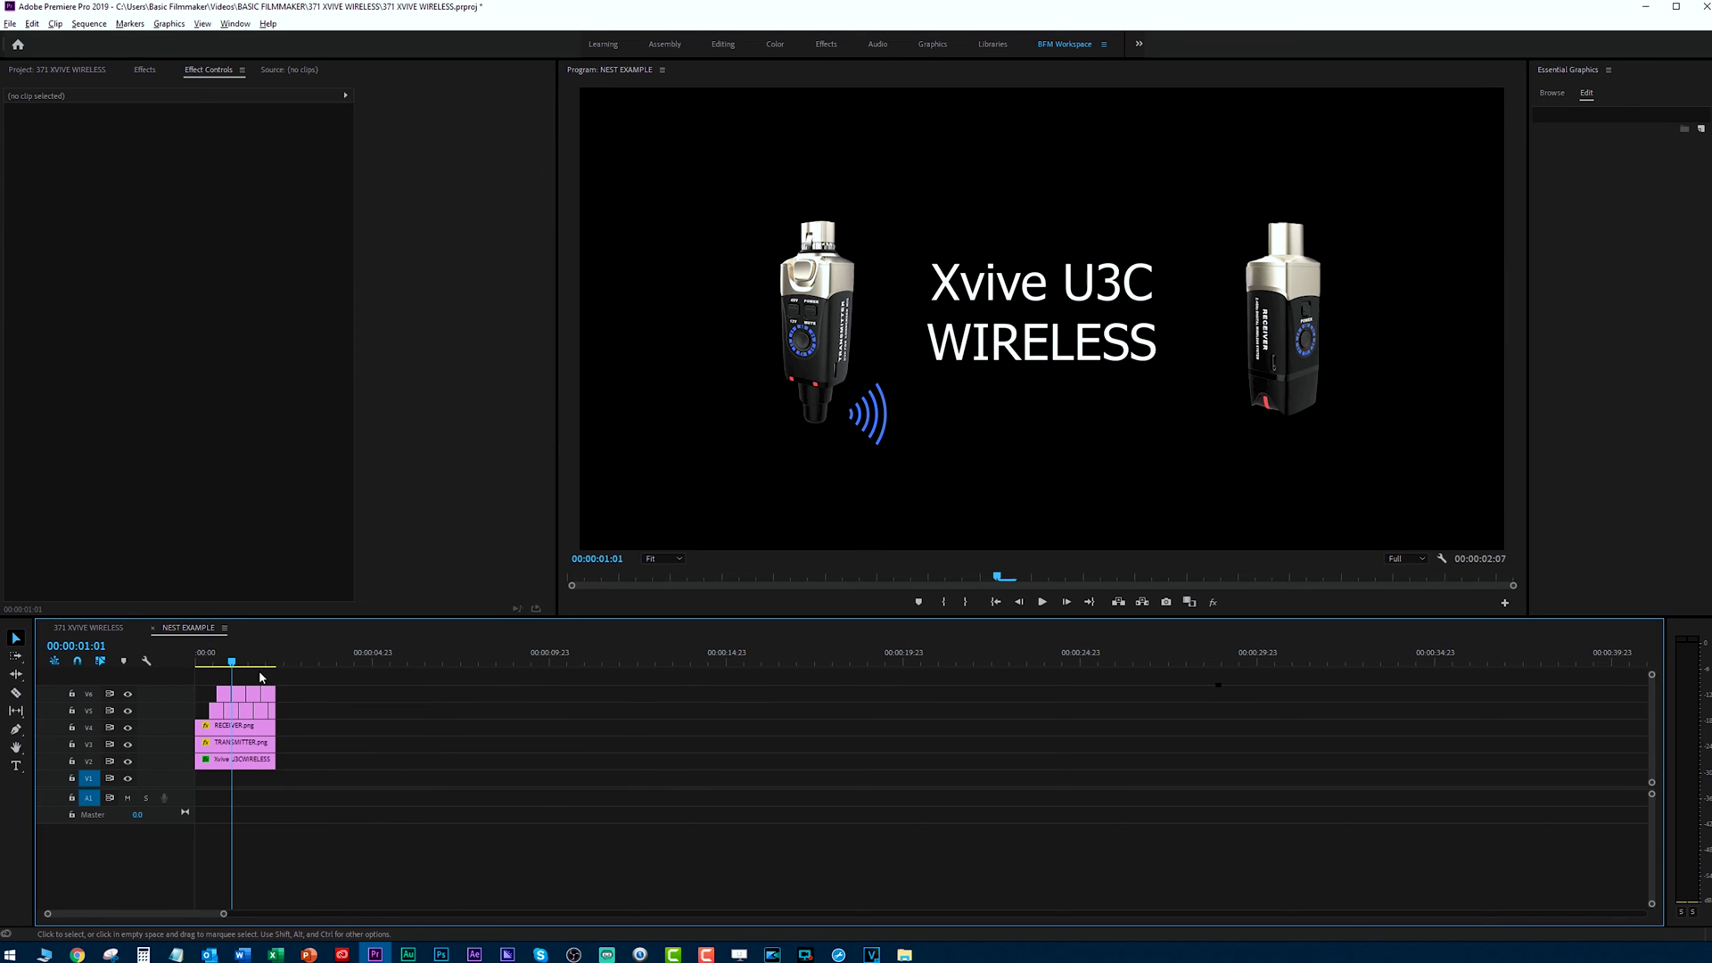
mouse_move(261, 676)
mouse_down()
mouse_move(246, 676)
mouse_move(298, 677)
mouse_move(183, 678)
mouse_move(230, 677)
mouse_up()
click(103, 628)
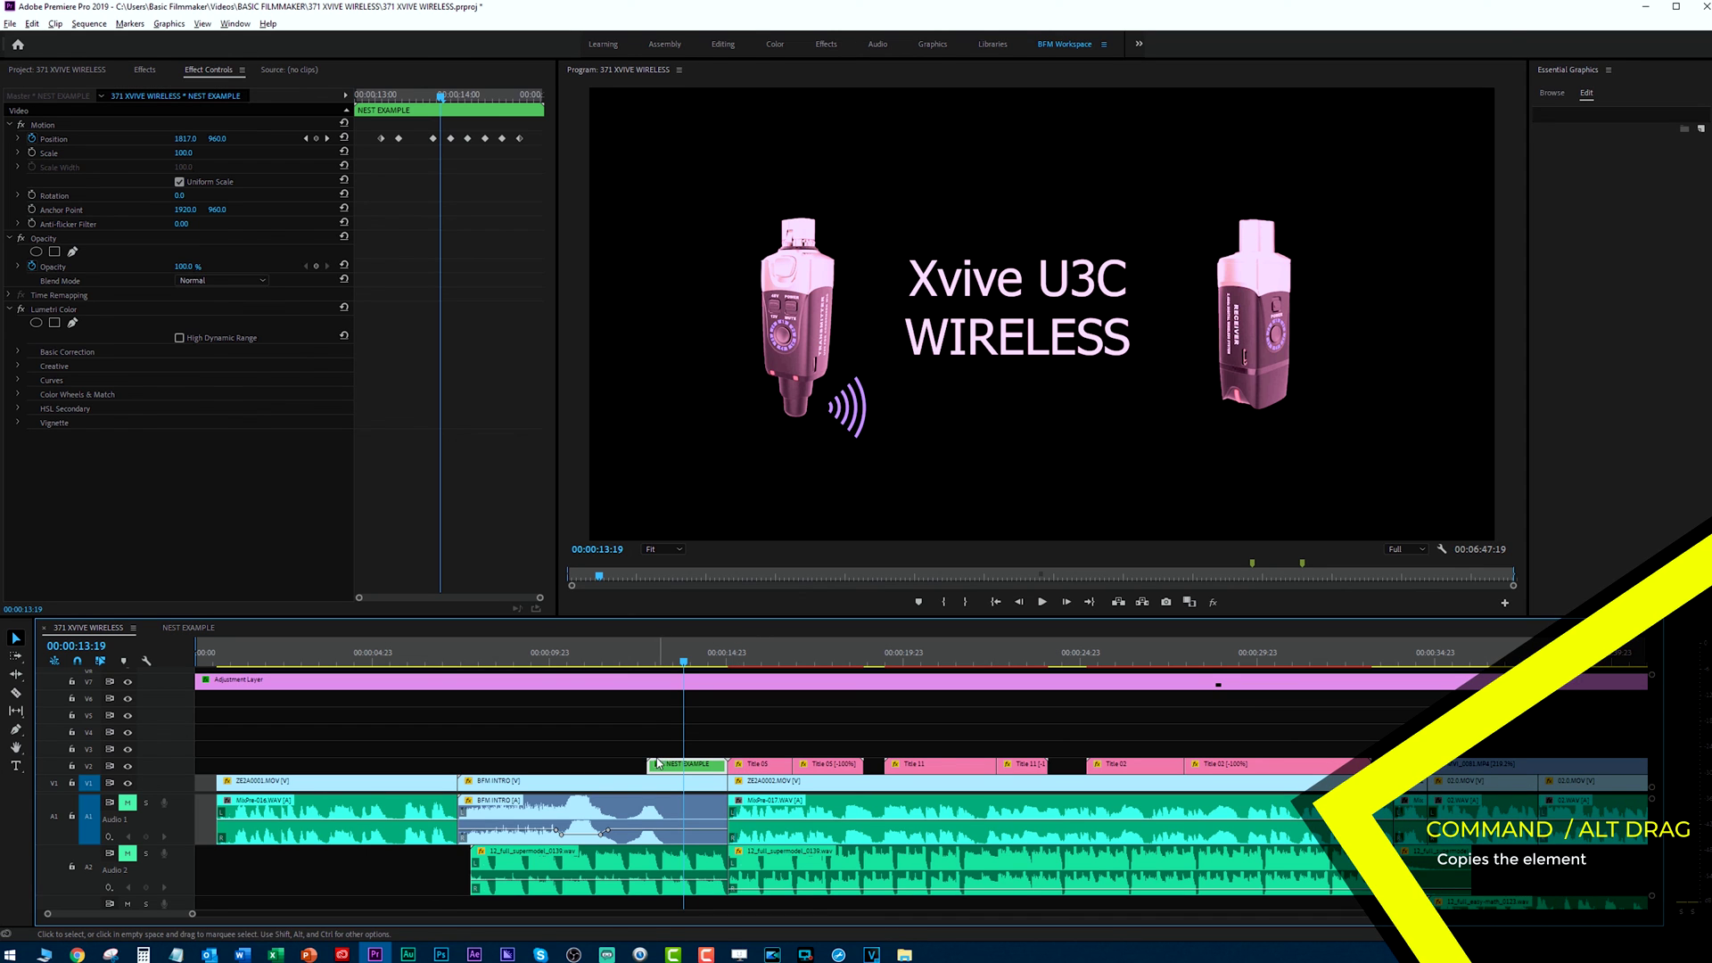
drag(680, 770, 1001, 731)
click(1006, 782)
click(1010, 663)
mouse_move(1012, 662)
mouse_down()
mouse_move(1051, 660)
mouse_move(999, 662)
mouse_move(1048, 662)
mouse_move(1026, 663)
mouse_up()
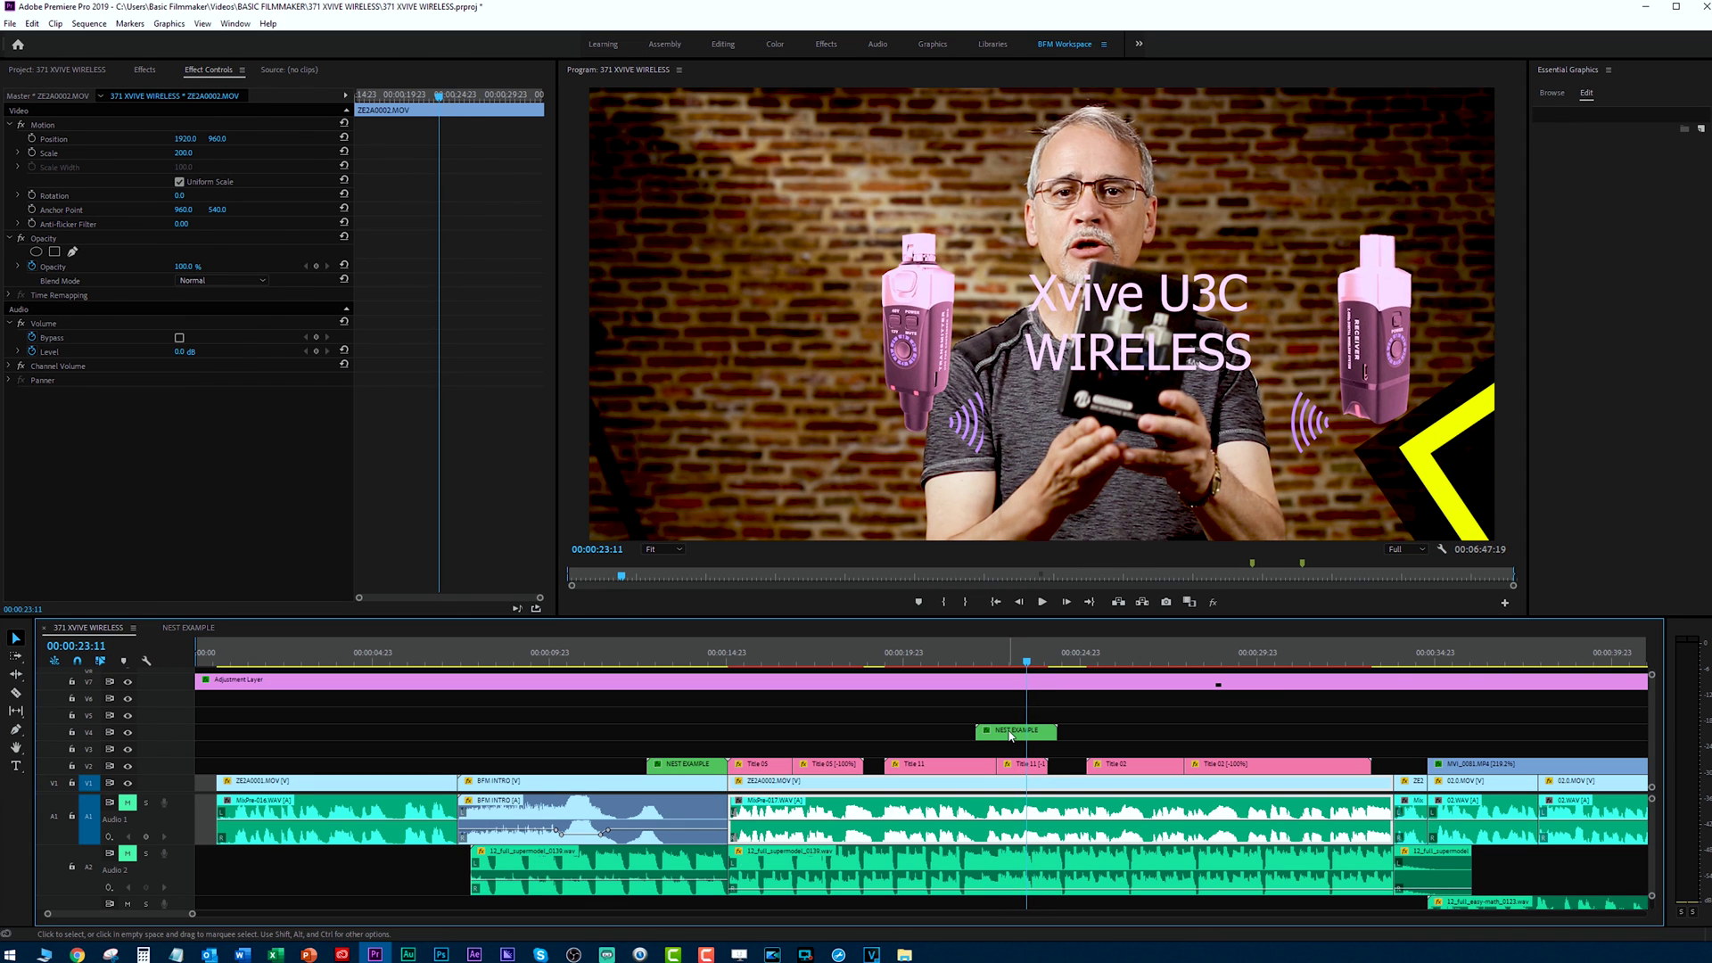
click(1013, 734)
key(Delete)
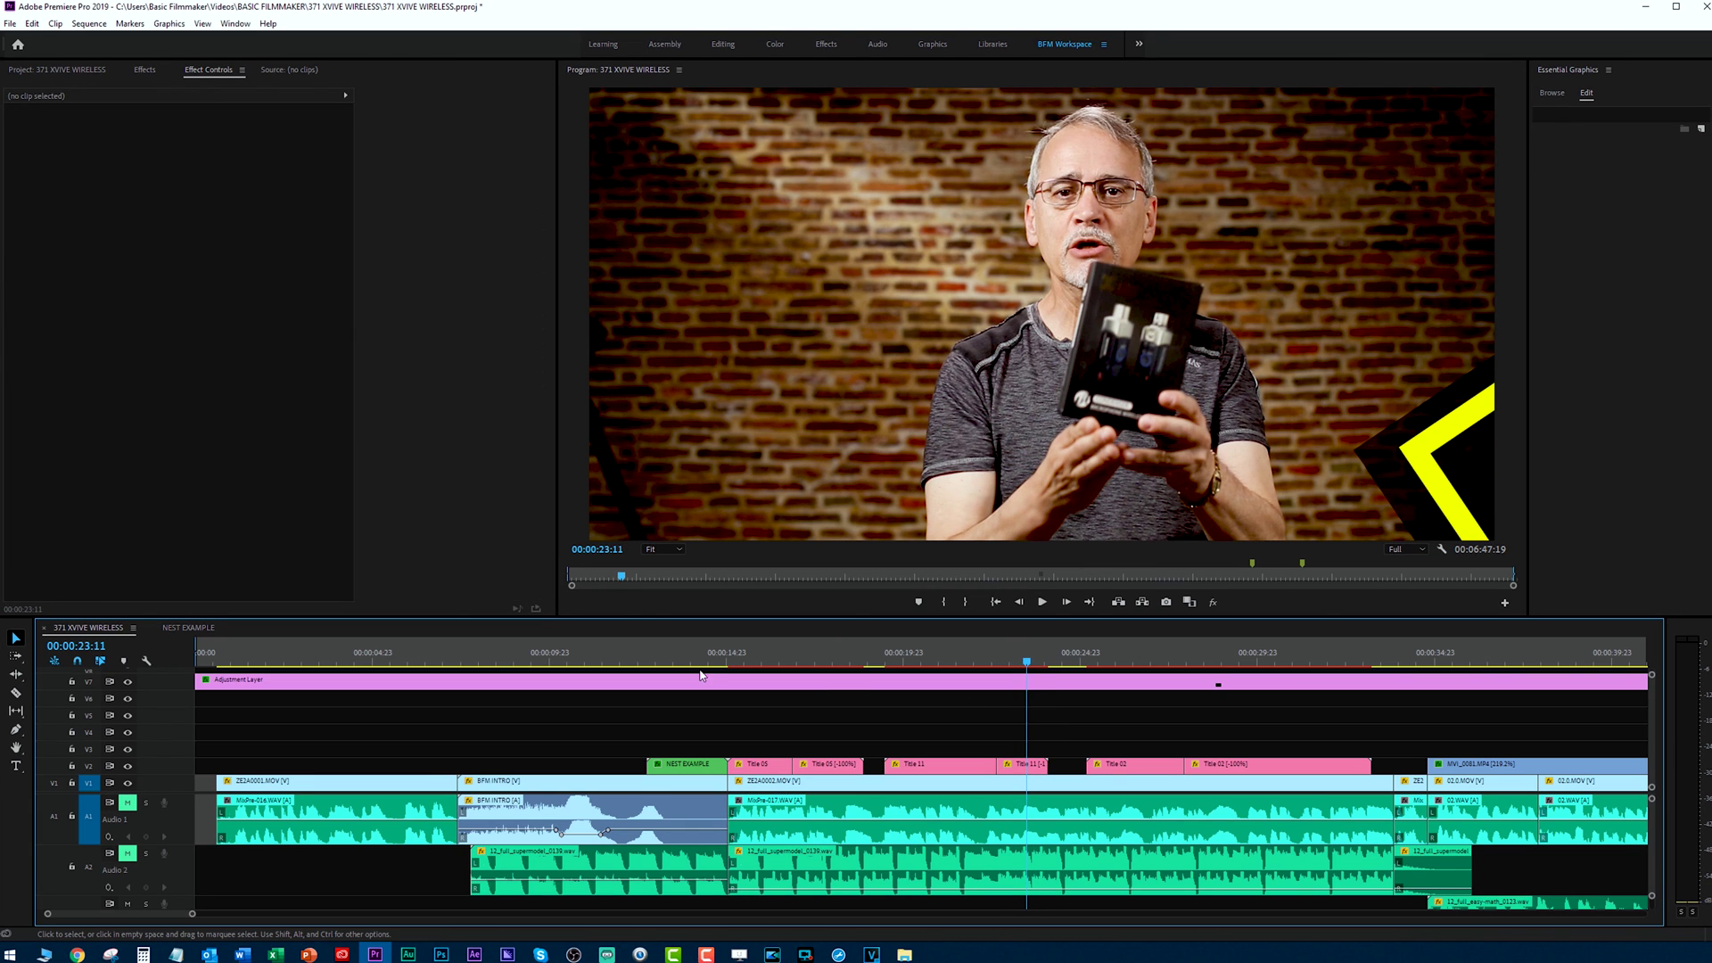
click(689, 662)
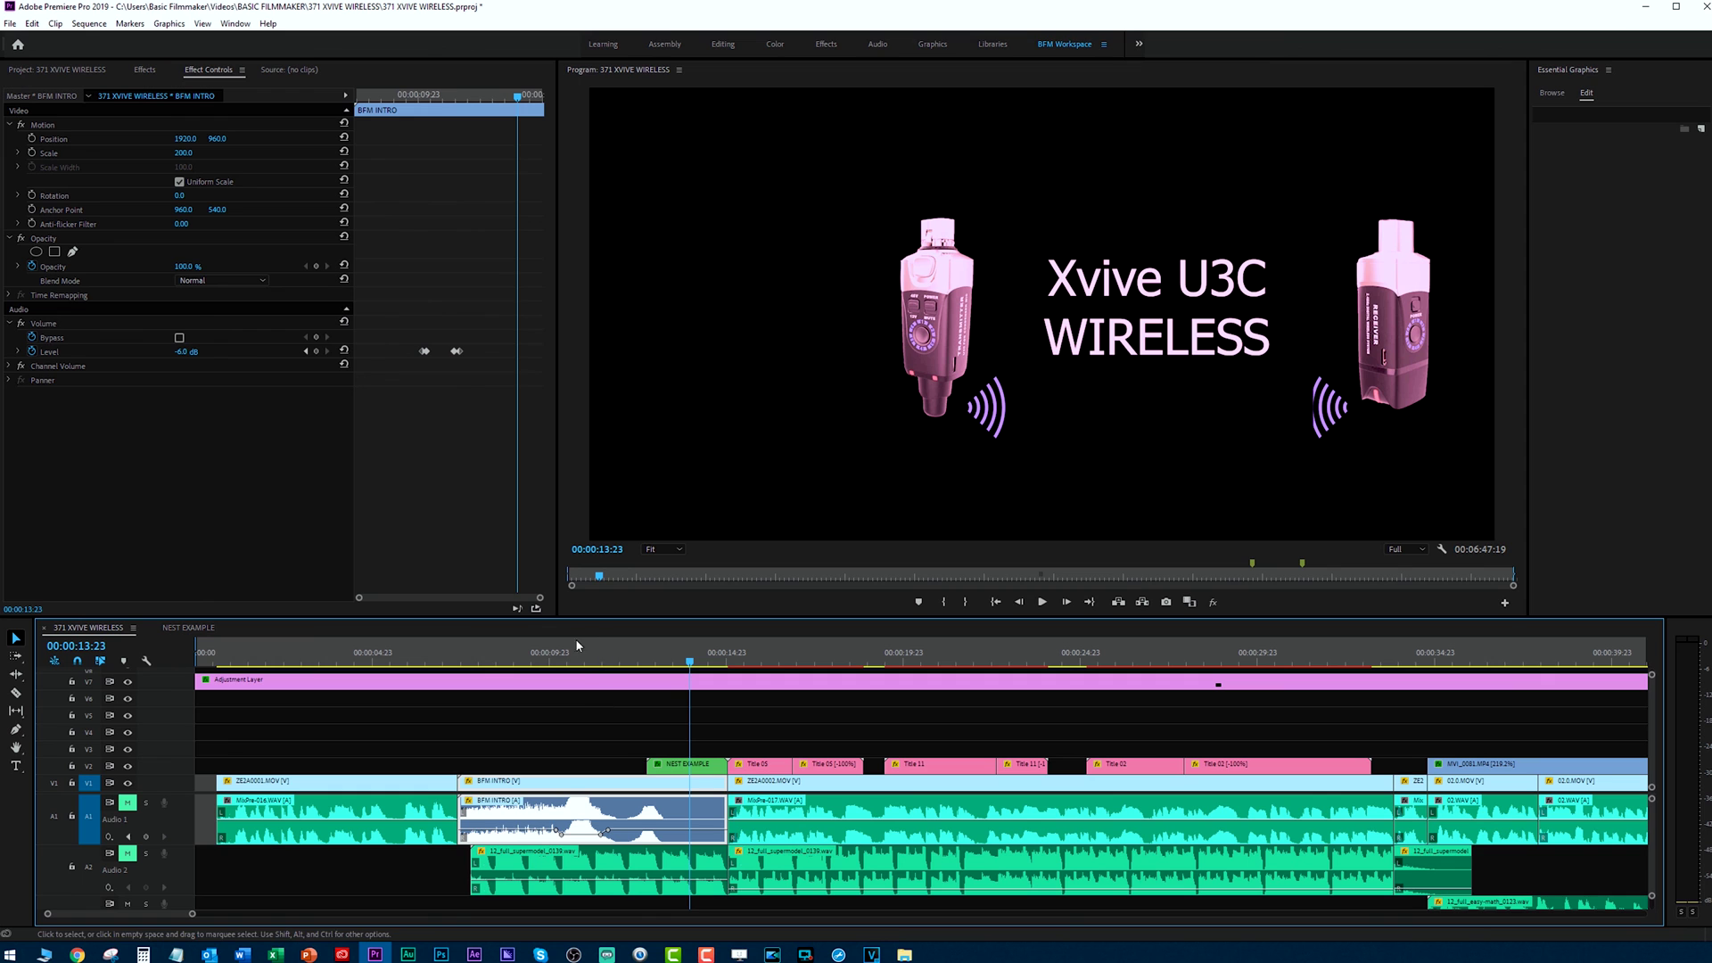
drag(632, 664, 535, 675)
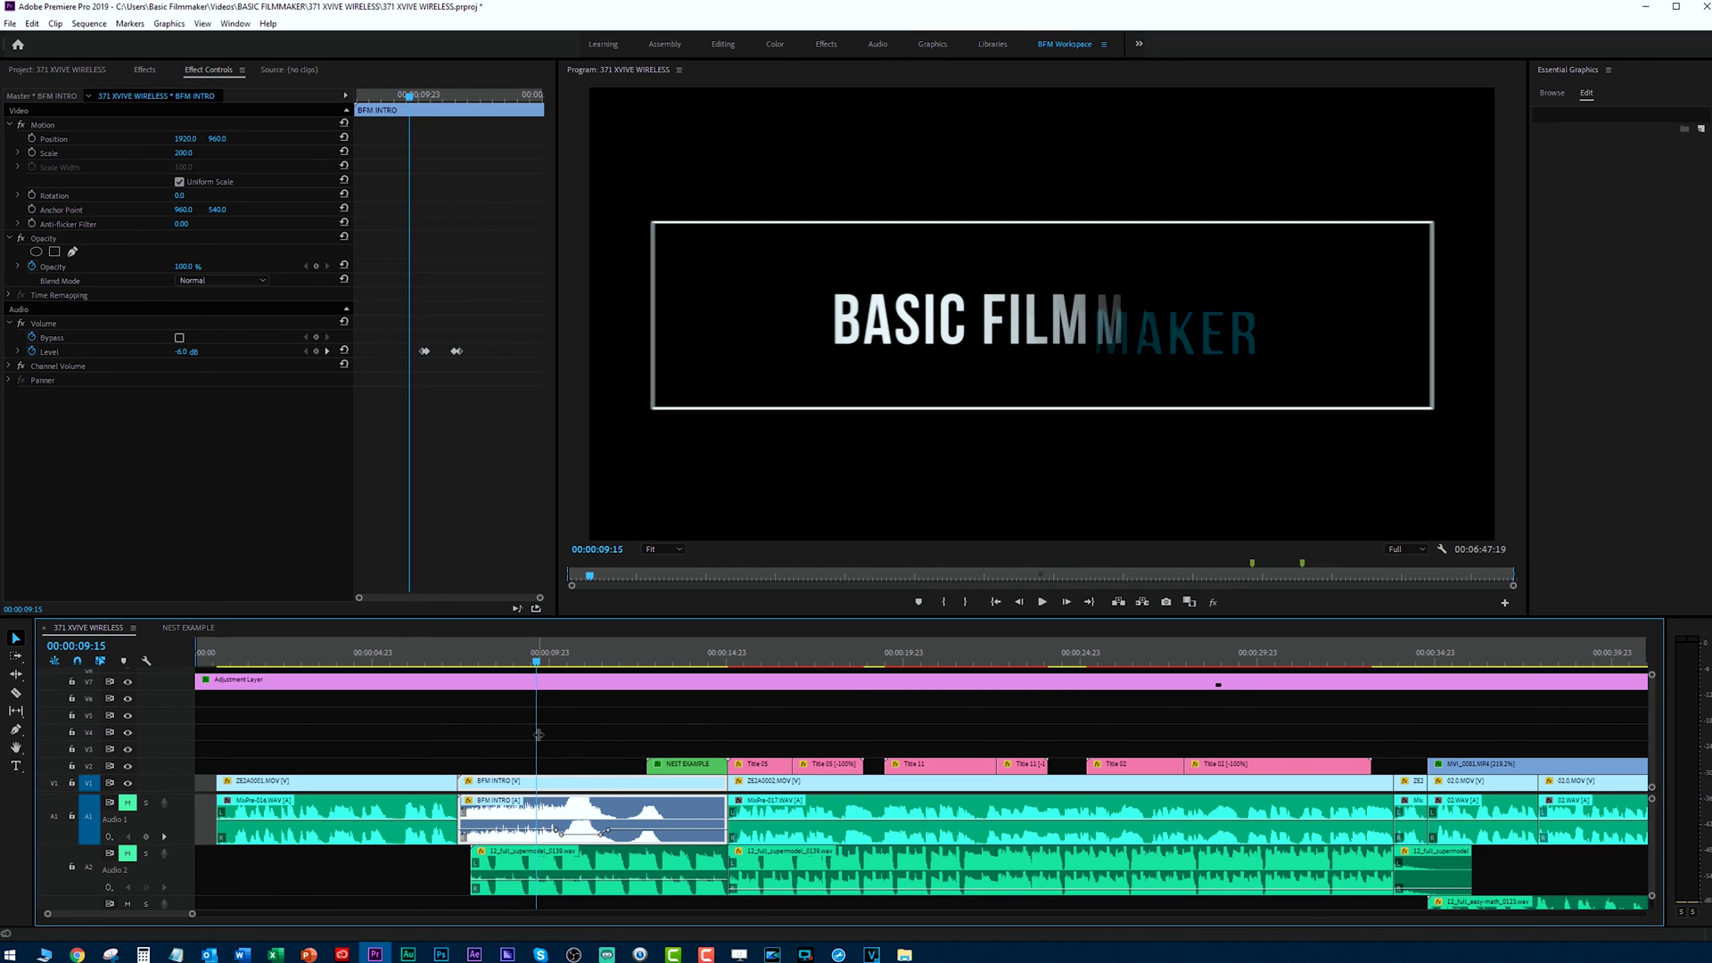